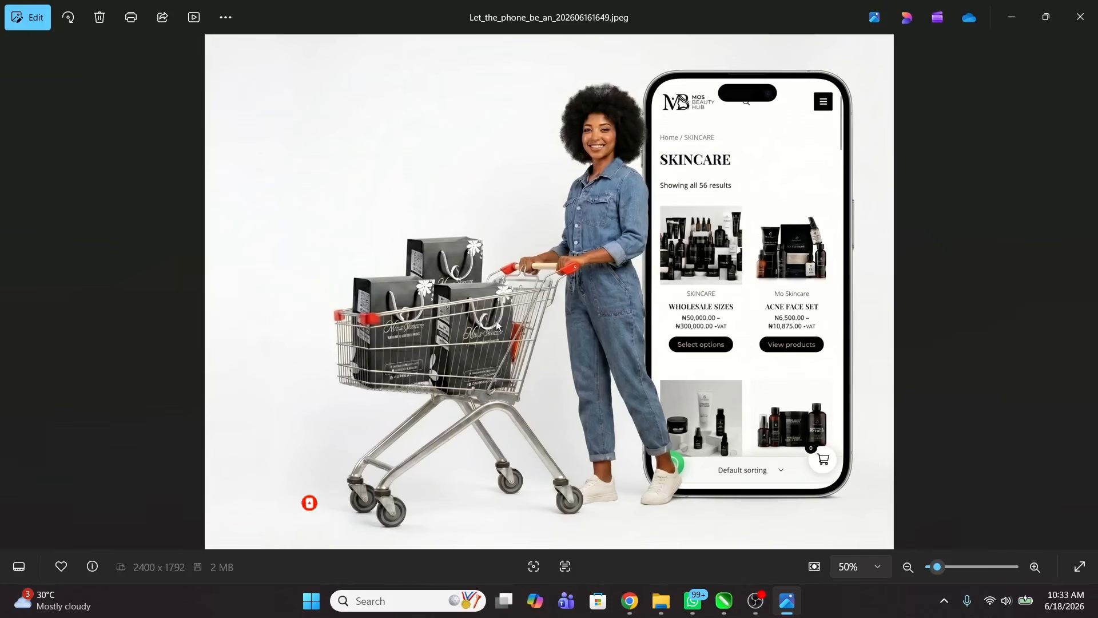
Step: Flip back and forth through the saved images, including the shopping-cart photo and phone mockups
key("Right")
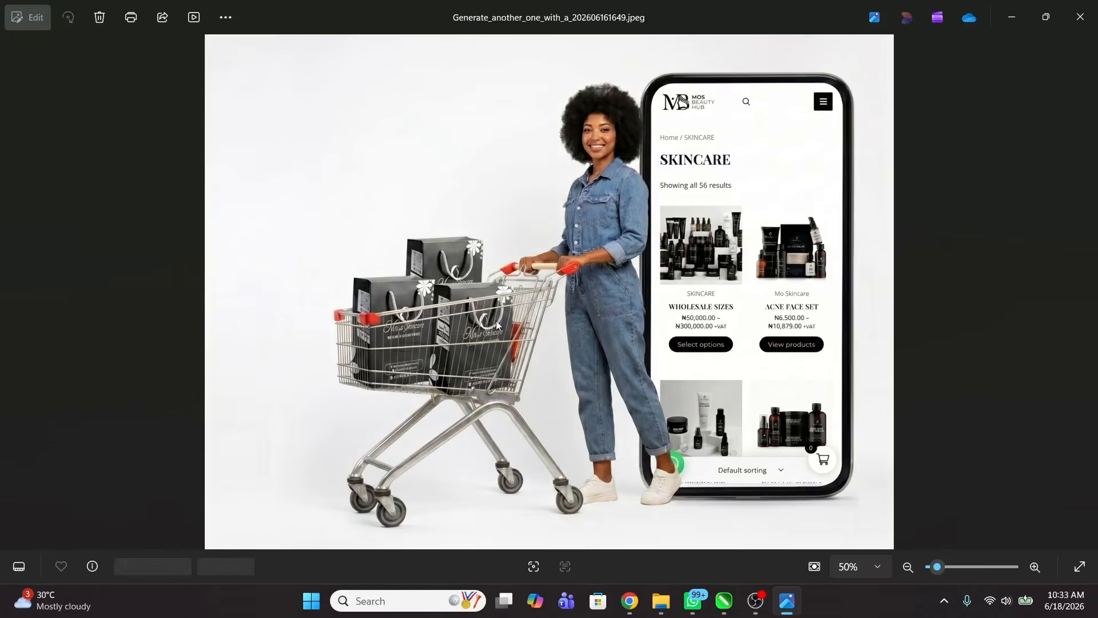
key("Right")
key("Left")
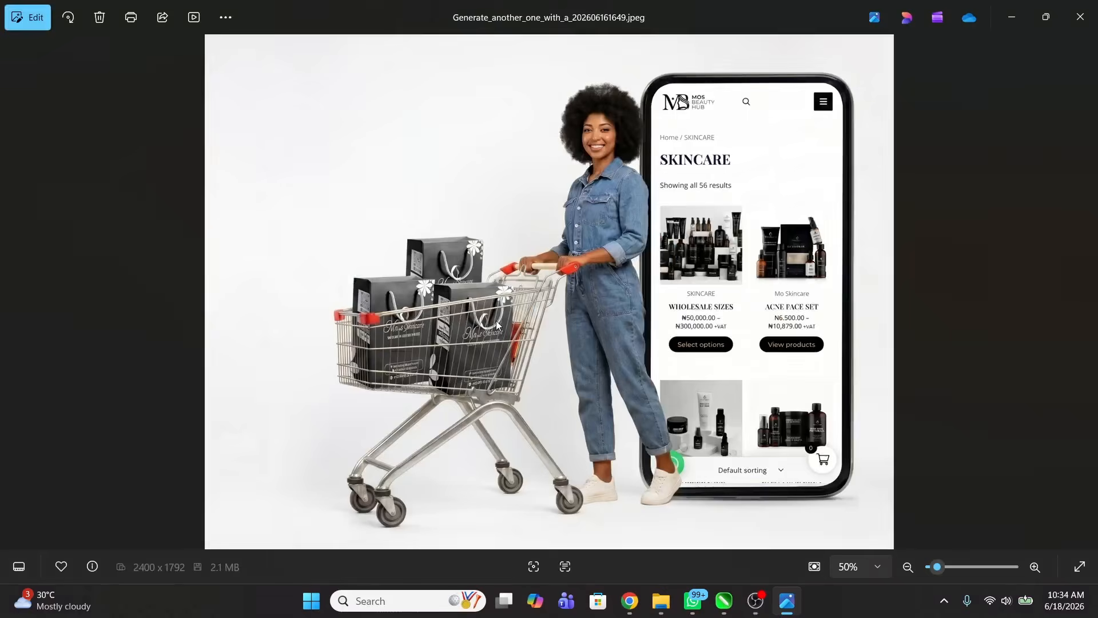
key("Right")
key("Right")
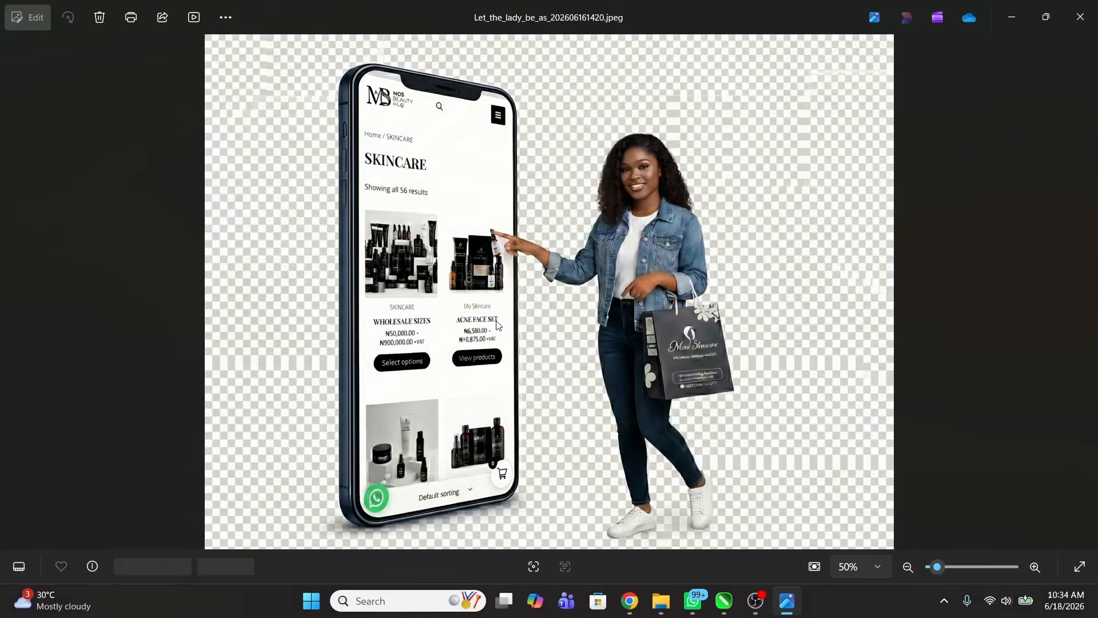
key("Right")
key("Right")
key("Right")
key("Right")
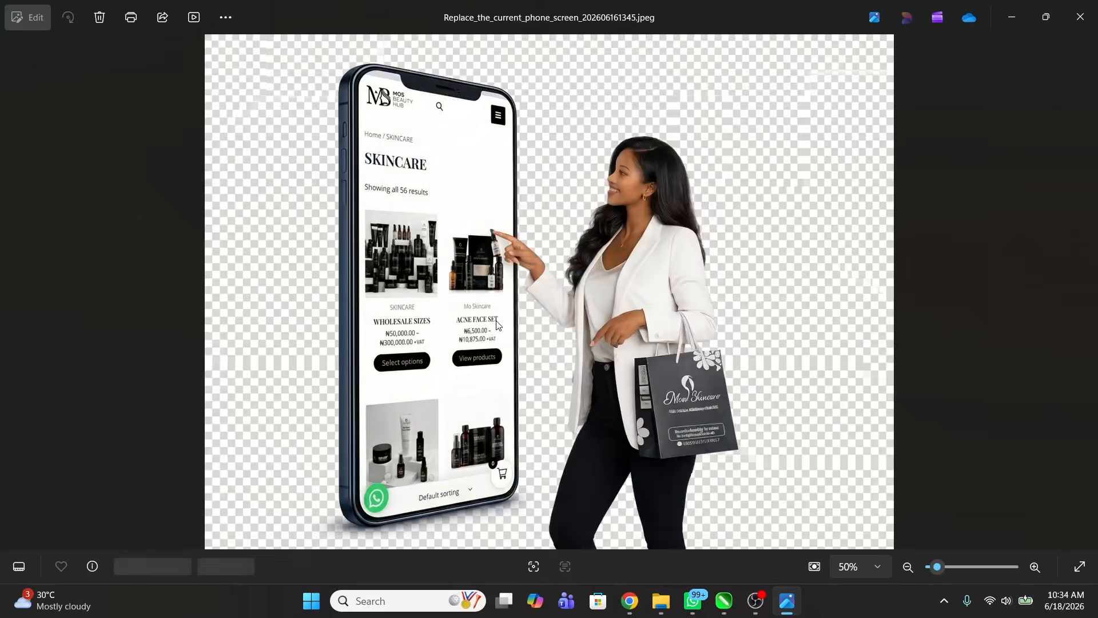
key("Right")
key("Right")
key("Left")
key("Right")
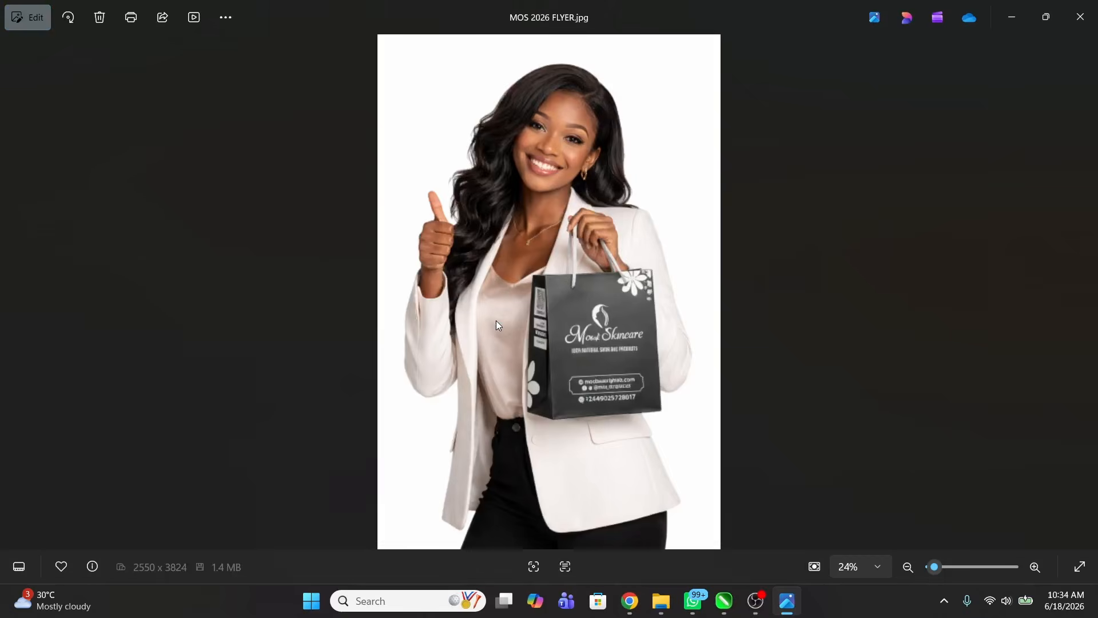
key("Right")
key("Left")
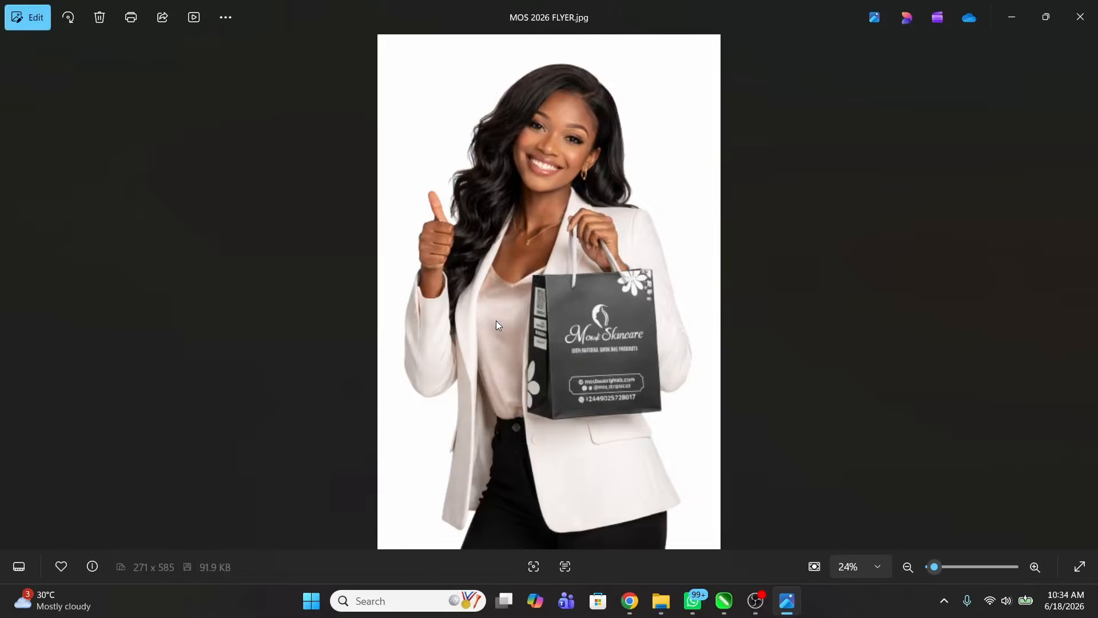
key("Left")
key("Left")
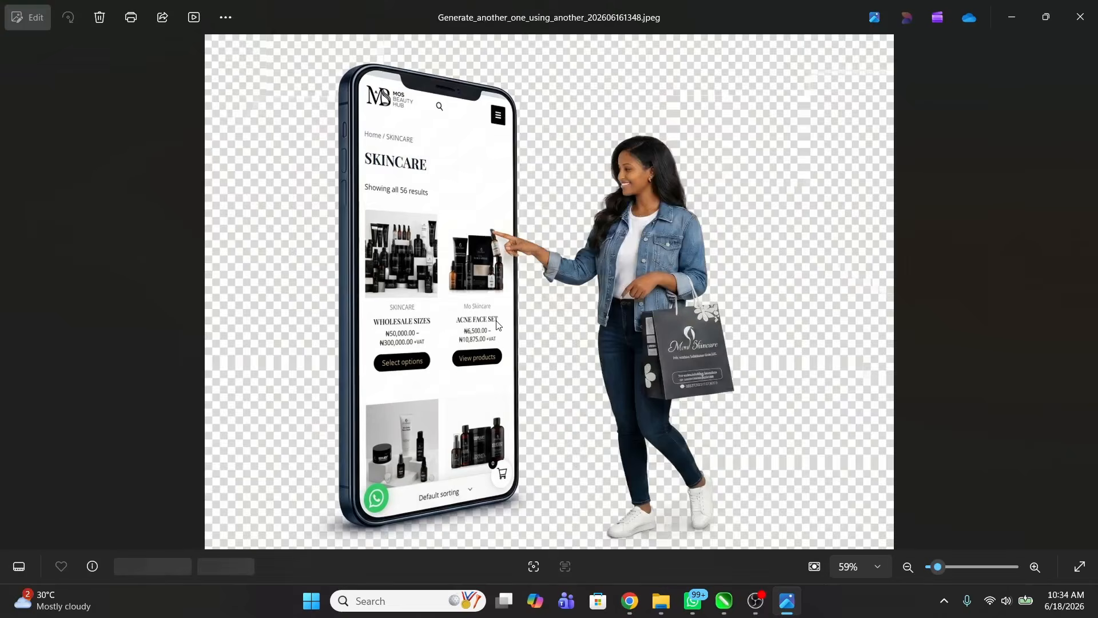
key("Left")
key("Left")
key("Left")
key("Left")
key("Left")
key("Left")
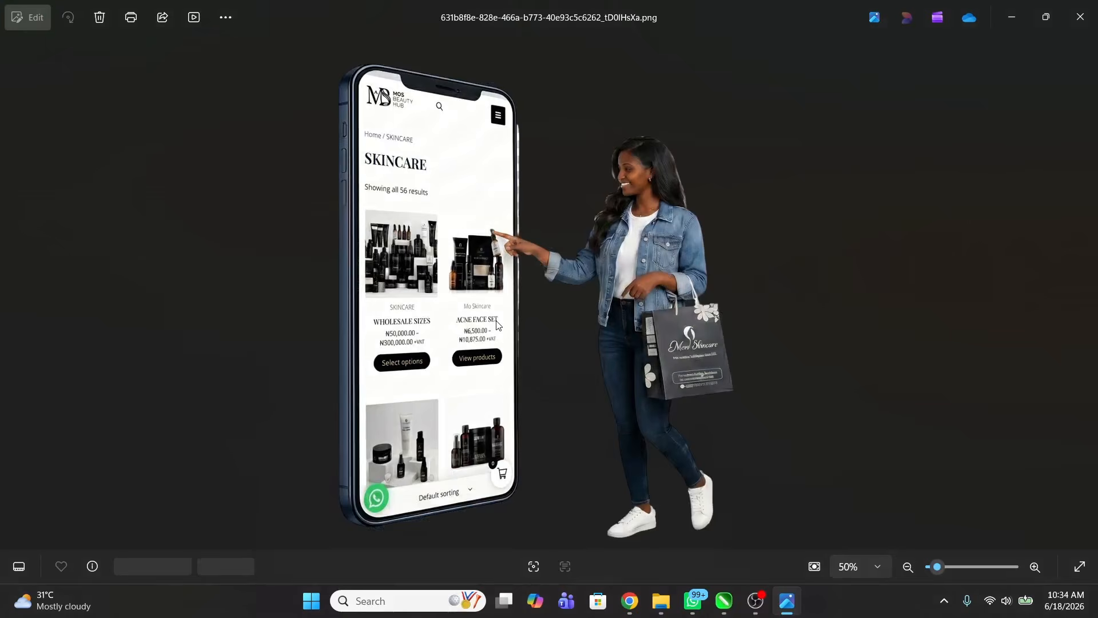
key("Left")
key("Left")
key("Left")
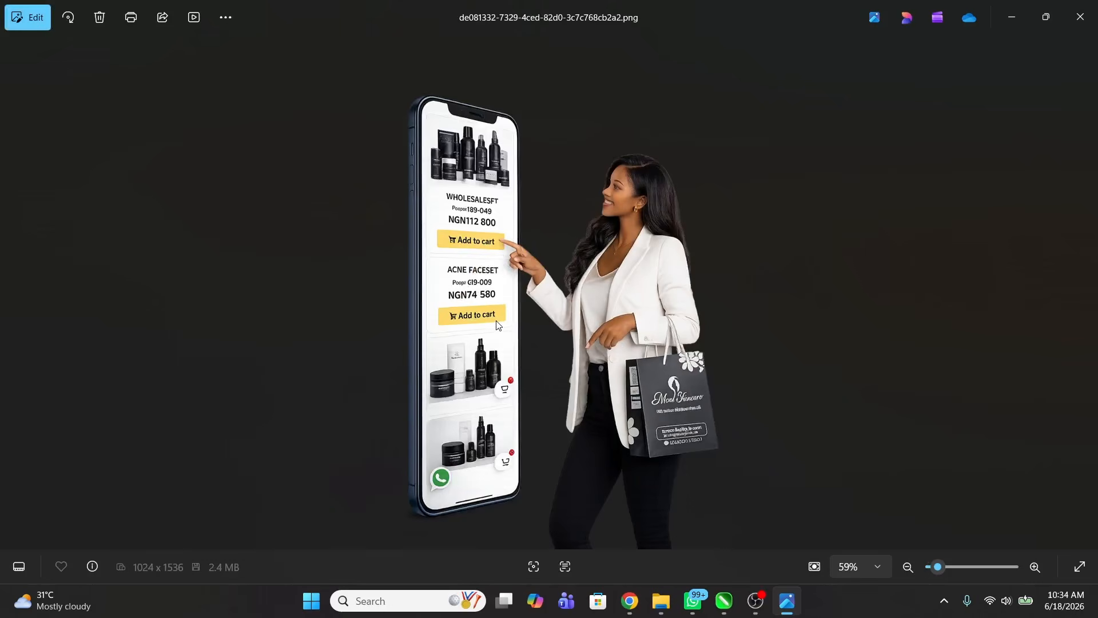
Step: Compare the white-blazer and denim-jacket phone mockups, then land on the skincare page screenshot
key("Left")
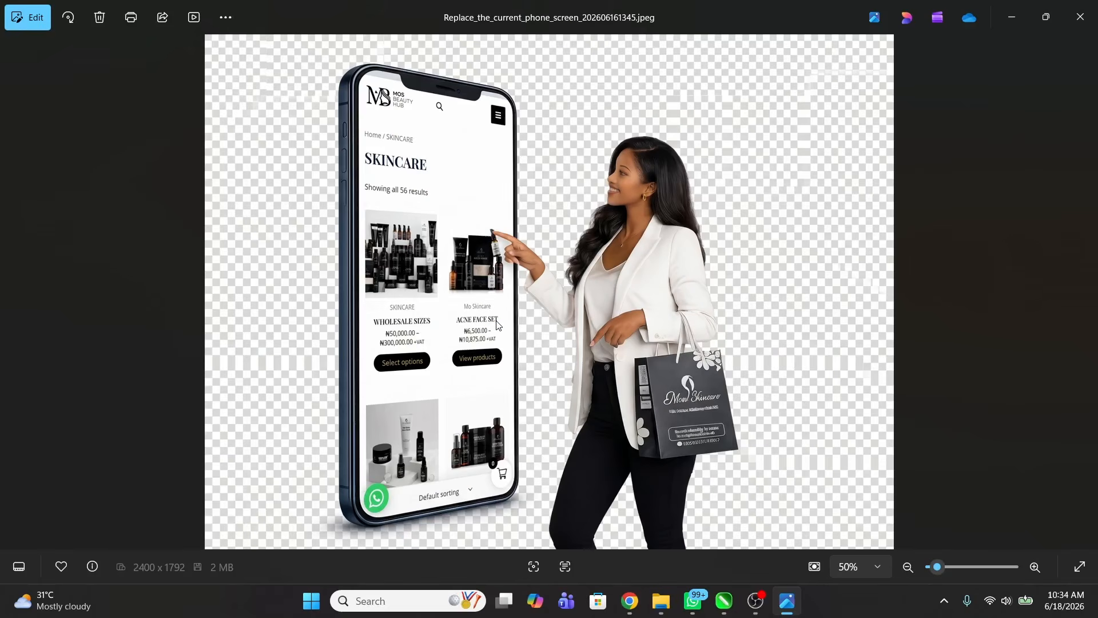
key("Left")
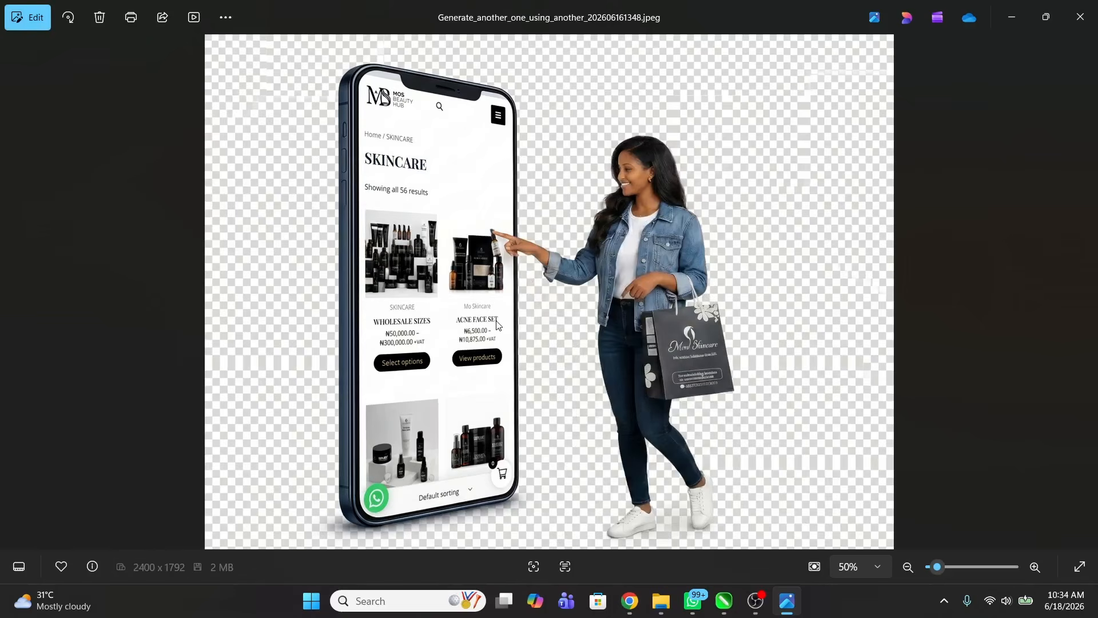
key("Right")
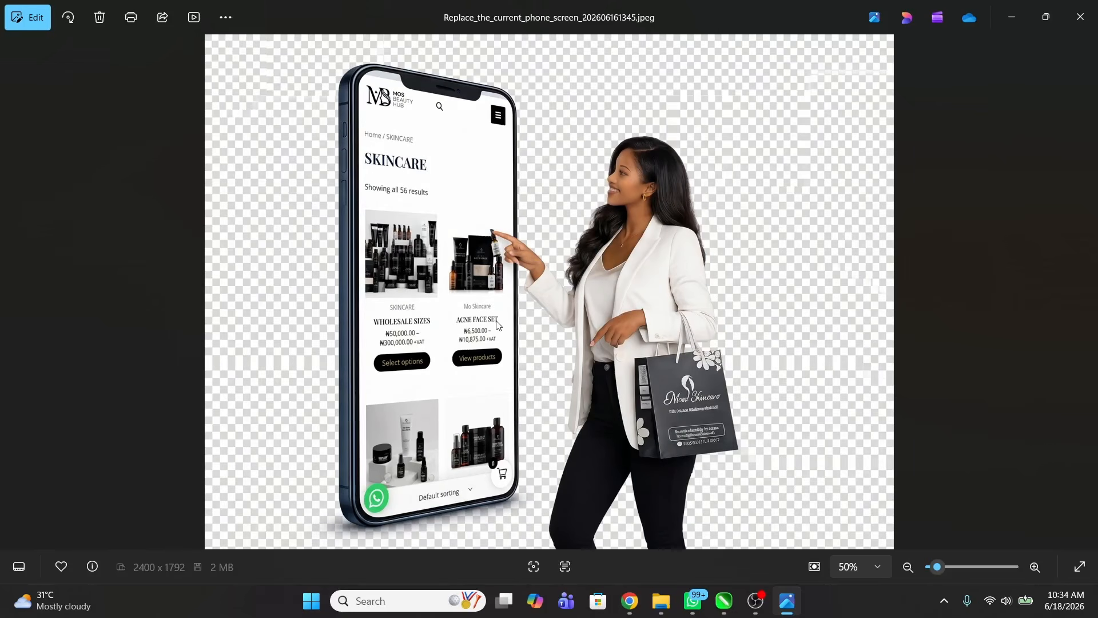
key("Left")
key("Left")
key("Right")
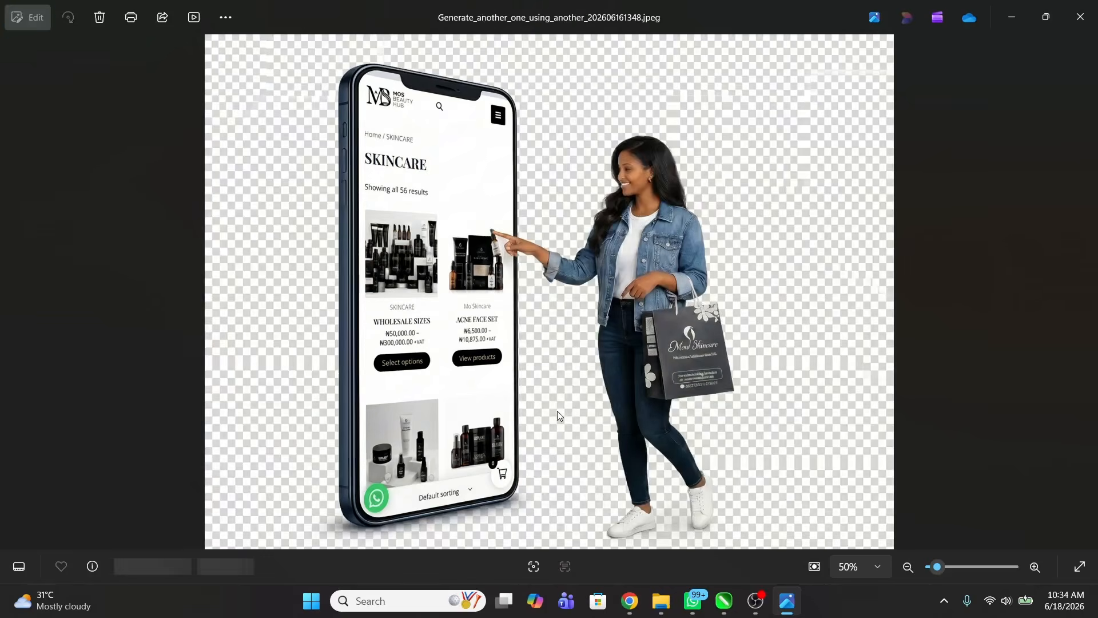
key("Right")
key("Right")
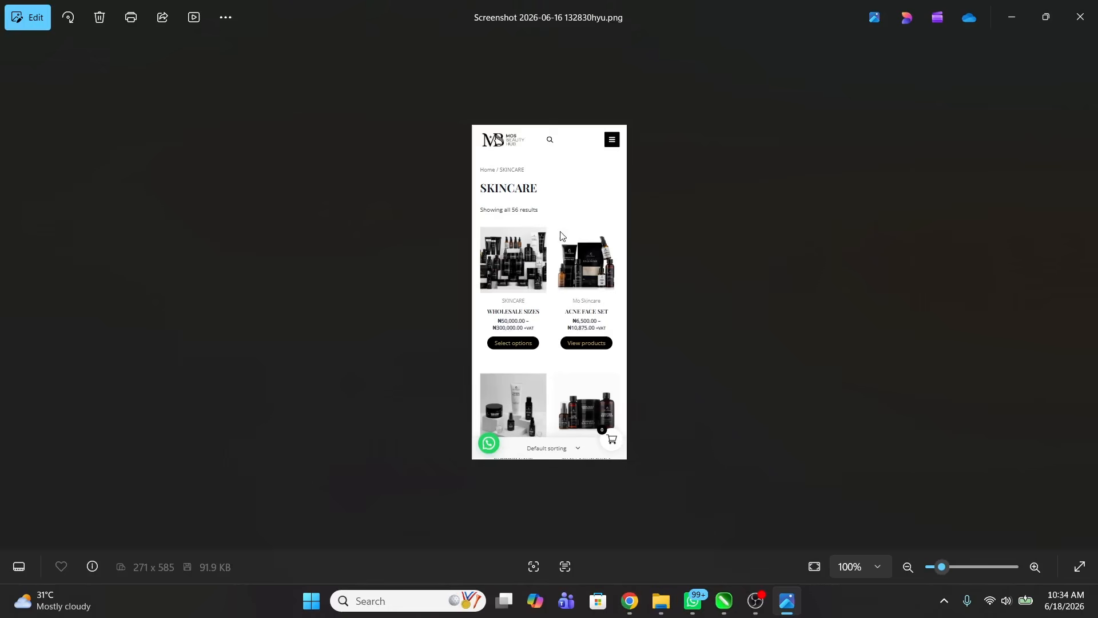
Step: Zoom in and out on the skincare page screenshot
scroll(551, 210, "up", 3)
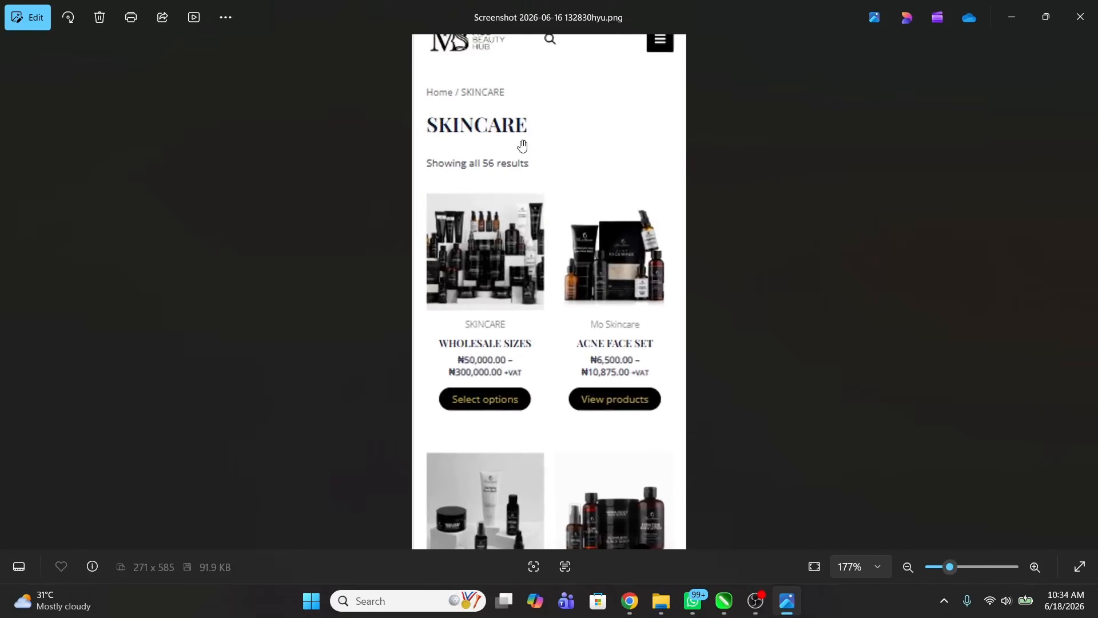
scroll(526, 246, "down", 1)
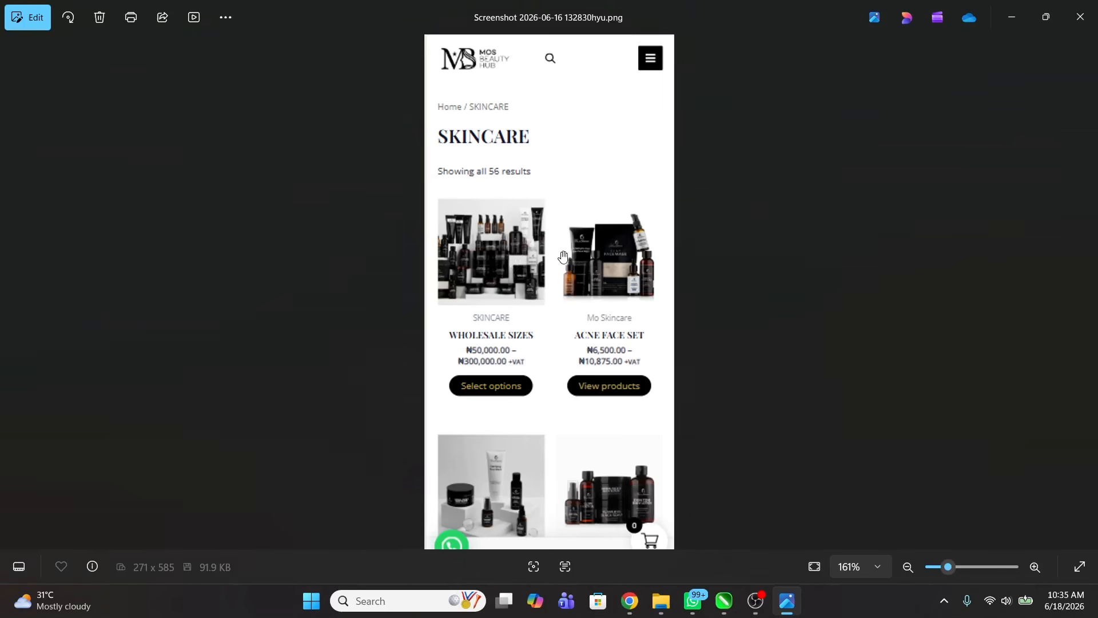
scroll(490, 68, "up", 3)
scroll(481, 64, "down", 3)
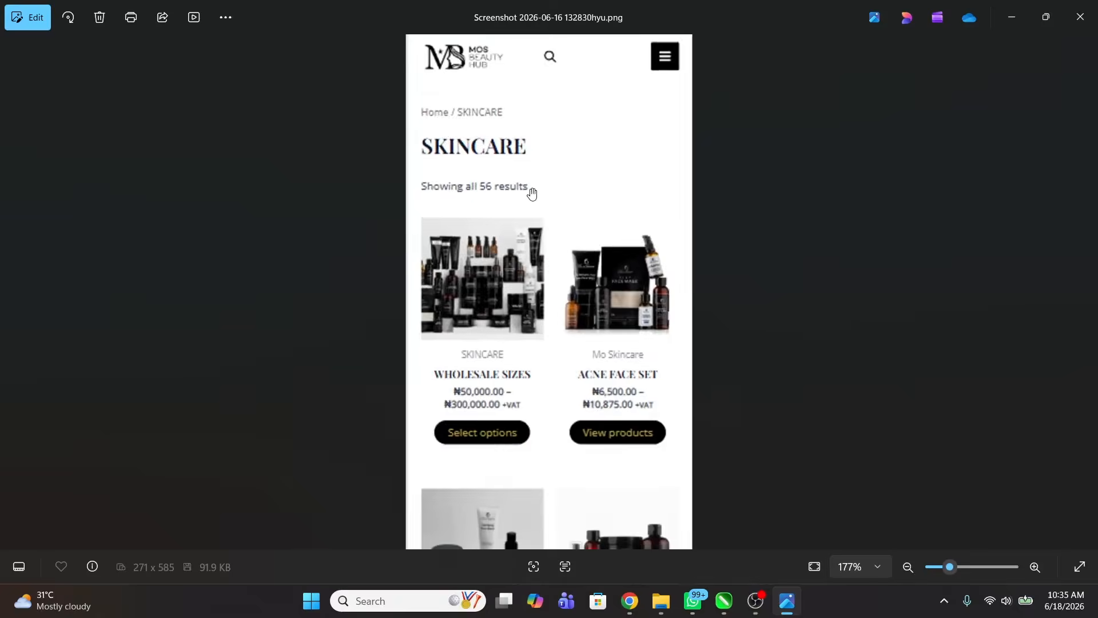
Step: Load mosbeautyhub.com in a new Chrome tab and go to the SKINCARE category
left_click(629, 601)
left_click(379, 15)
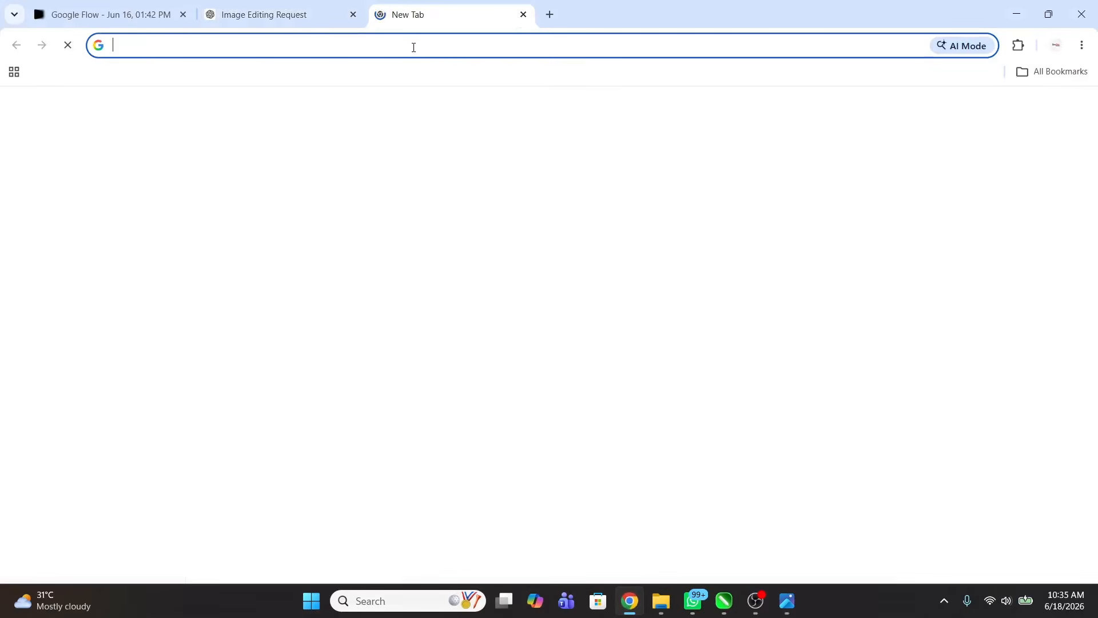
left_click(413, 45)
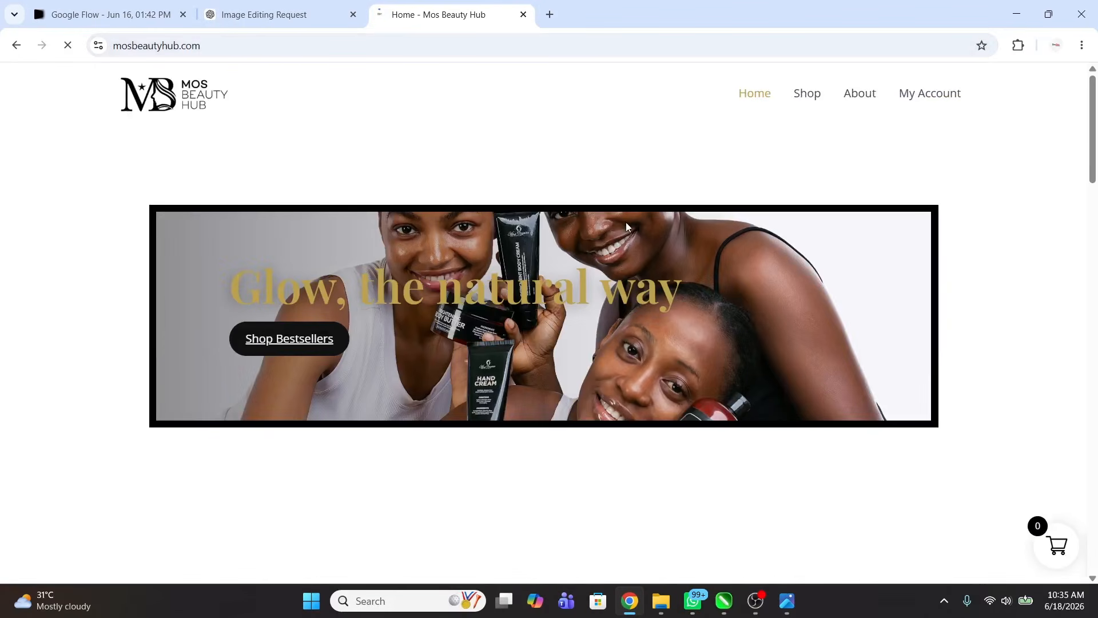
scroll(625, 225, "down", 4)
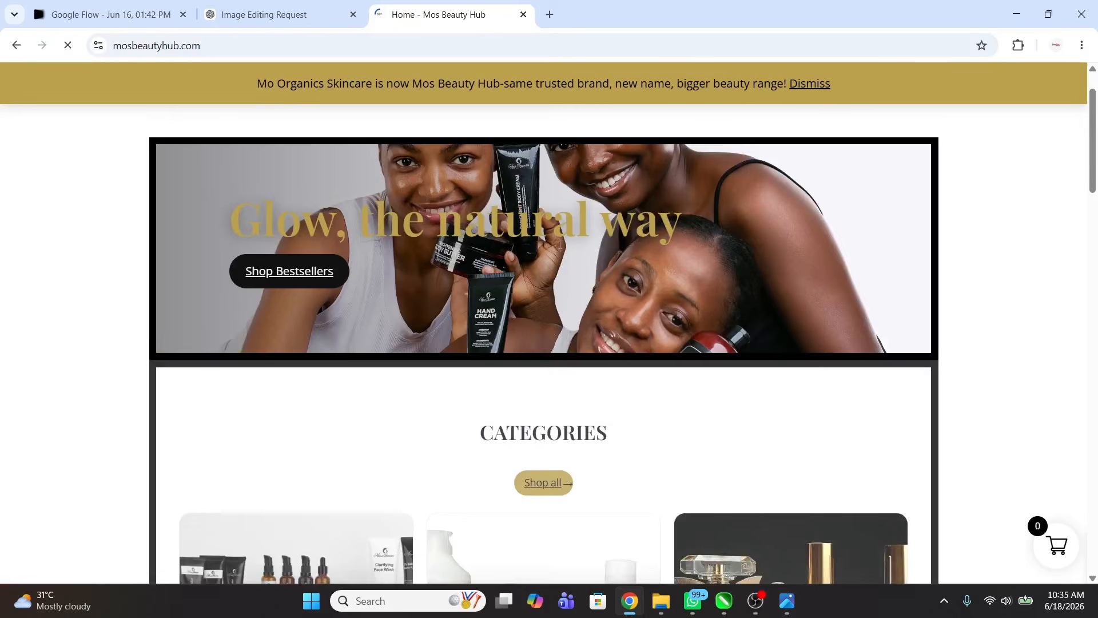
scroll(484, 336, "down", 4)
scroll(484, 336, "down", 1)
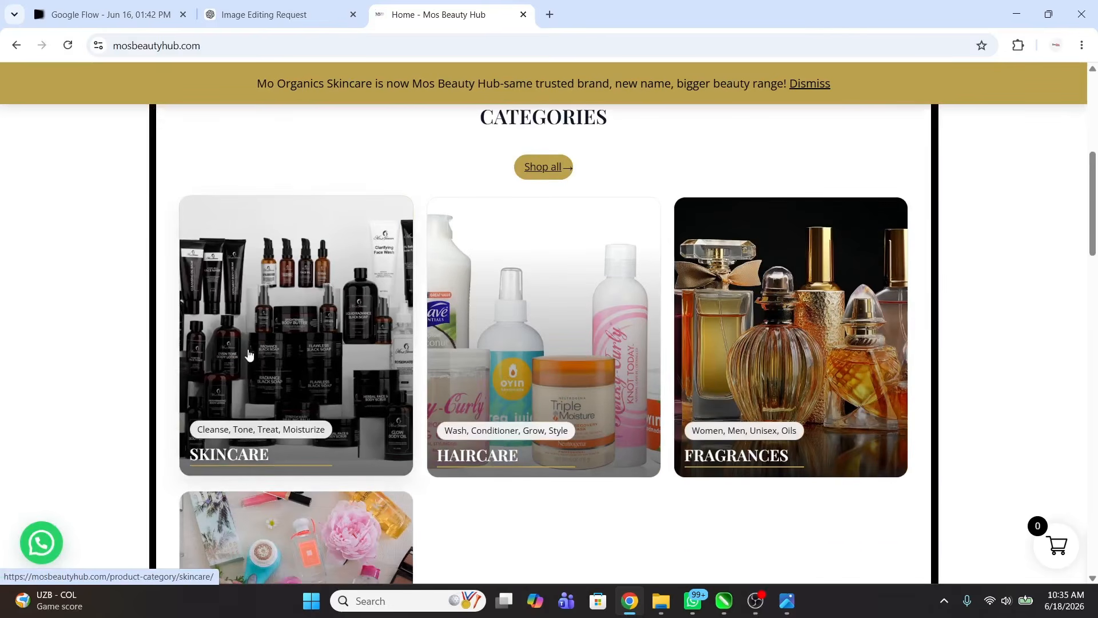
left_click(249, 353)
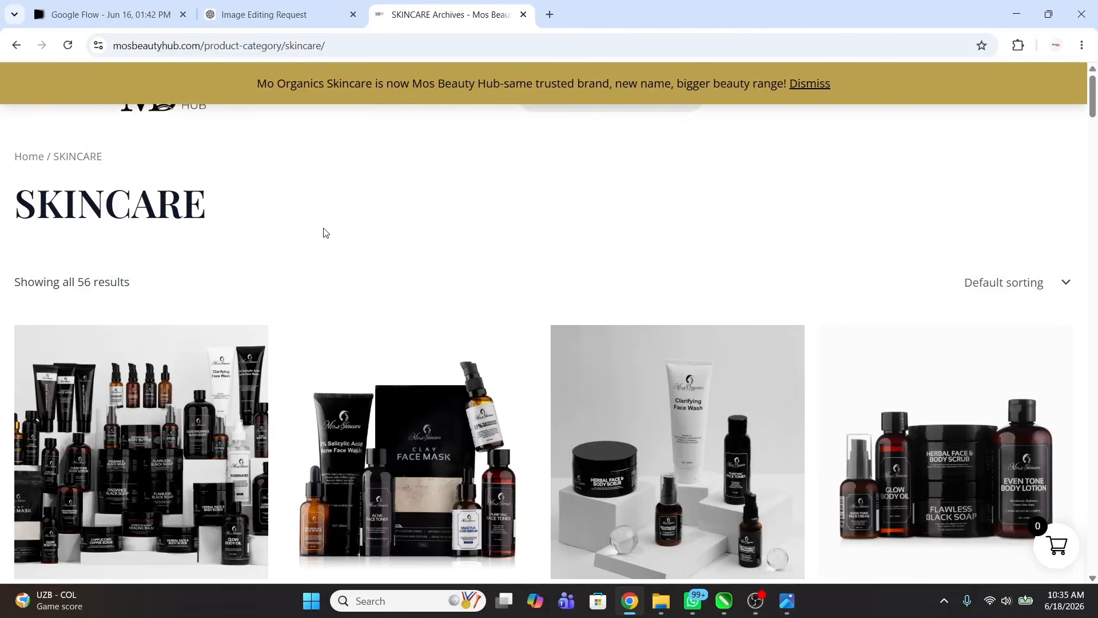
Step: Emulate the SKINCARE page as iPhone 14 Pro Max in DevTools, then search Windows for 'scr'
scroll(596, 246, "down", 5)
scroll(595, 245, "up", 5)
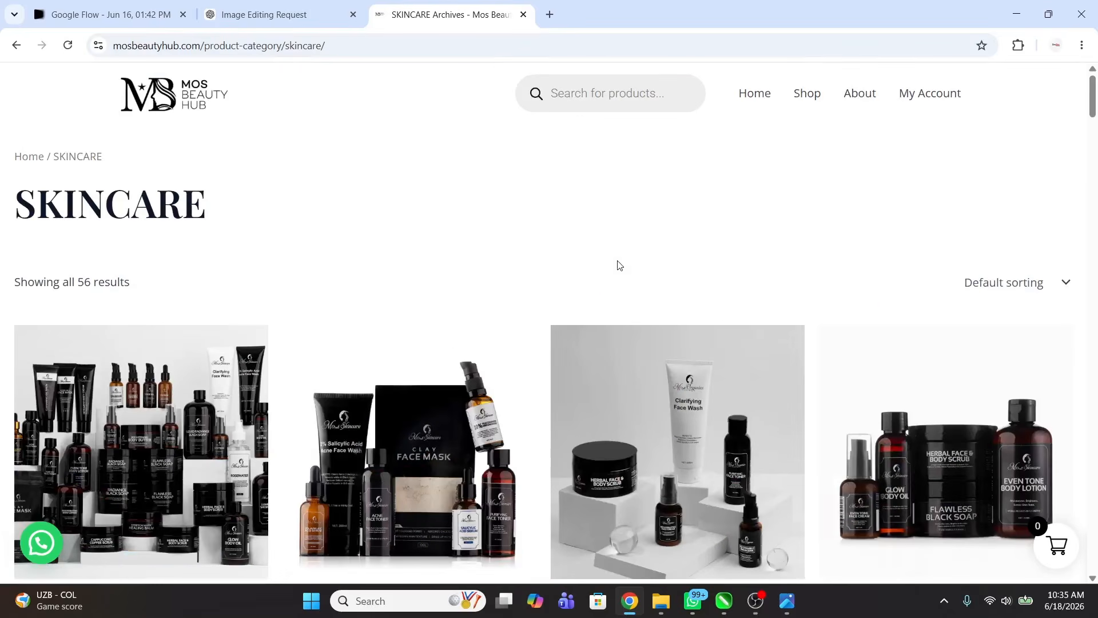
right_click(509, 182)
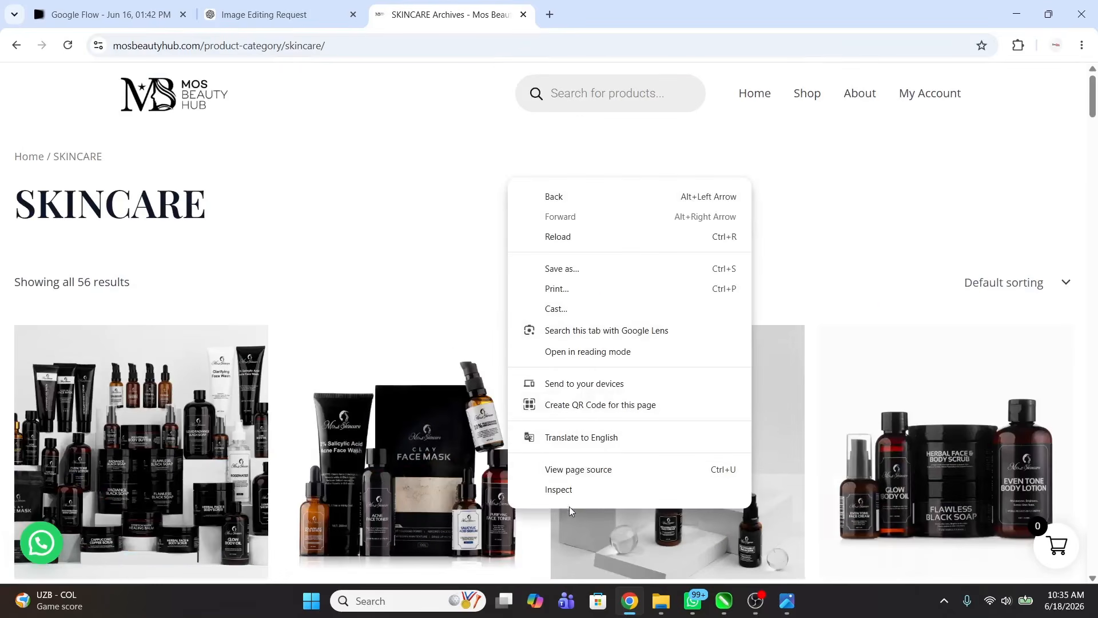
left_click(570, 492)
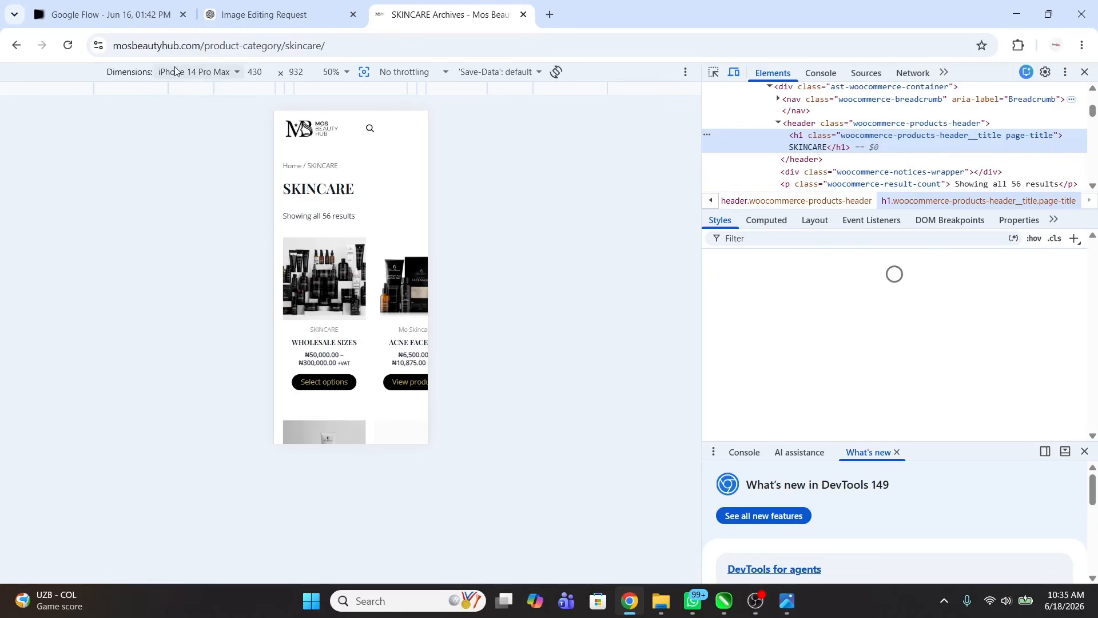
left_click(203, 73)
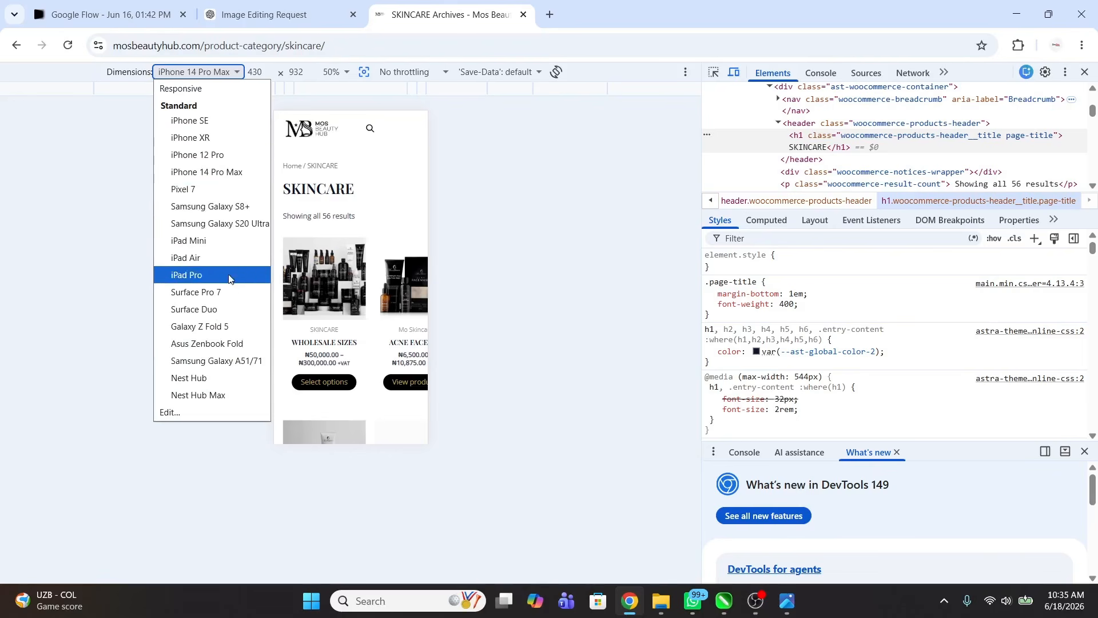
left_click(231, 179)
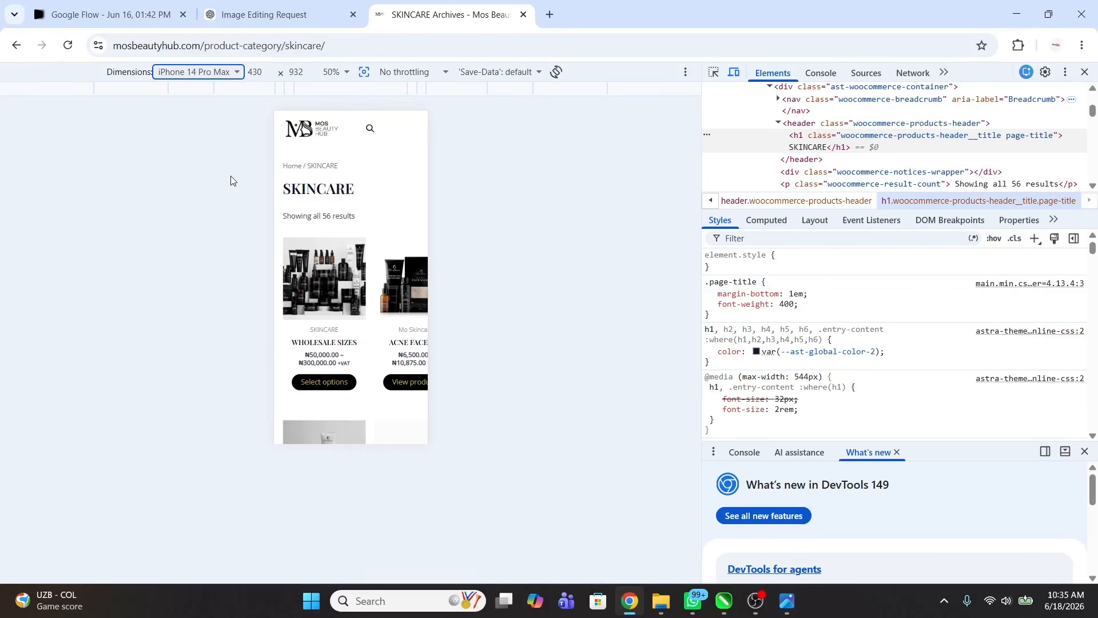
left_click(499, 177)
left_click(312, 601)
type("scr")
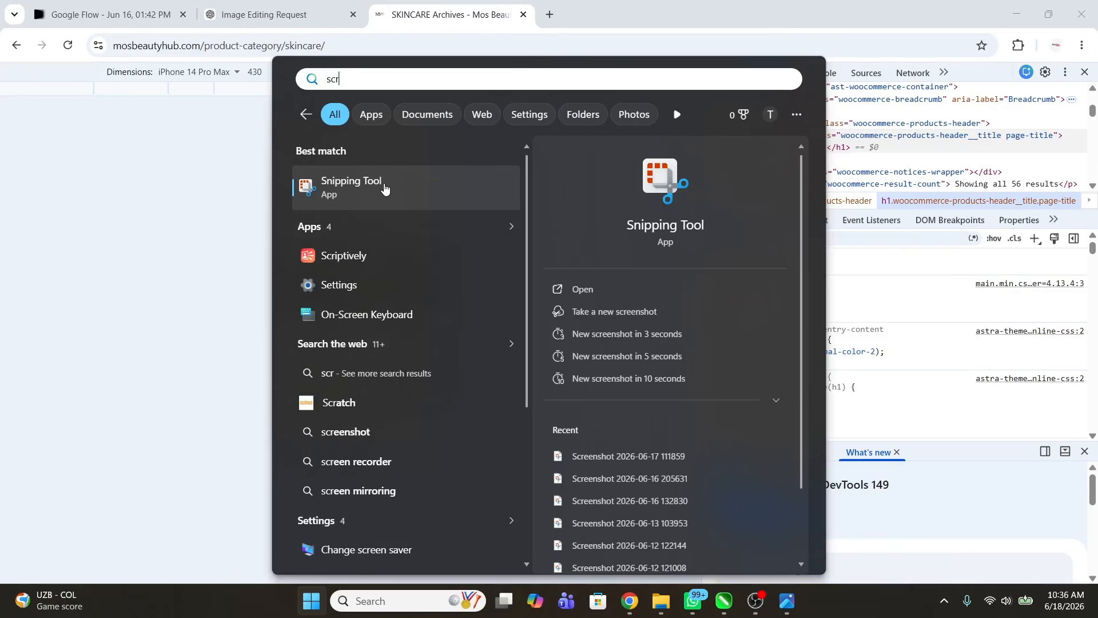
Step: Capture the phone-sized SKINCARE preview with Snipping Tool, then close the capture
left_click(199, 215)
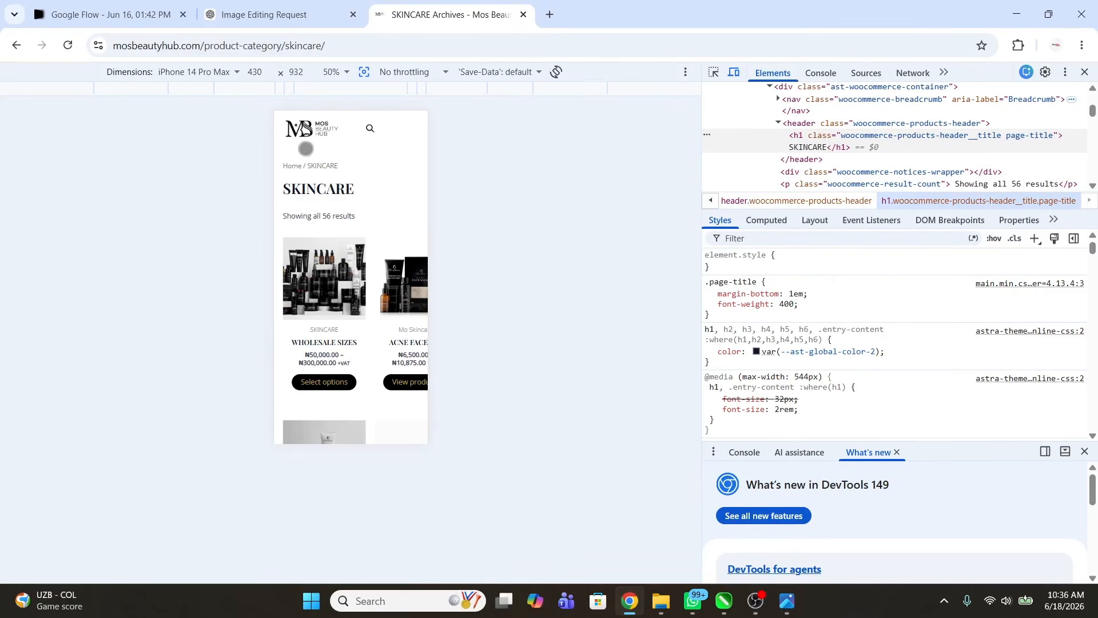
left_click_drag(273, 110, 424, 437)
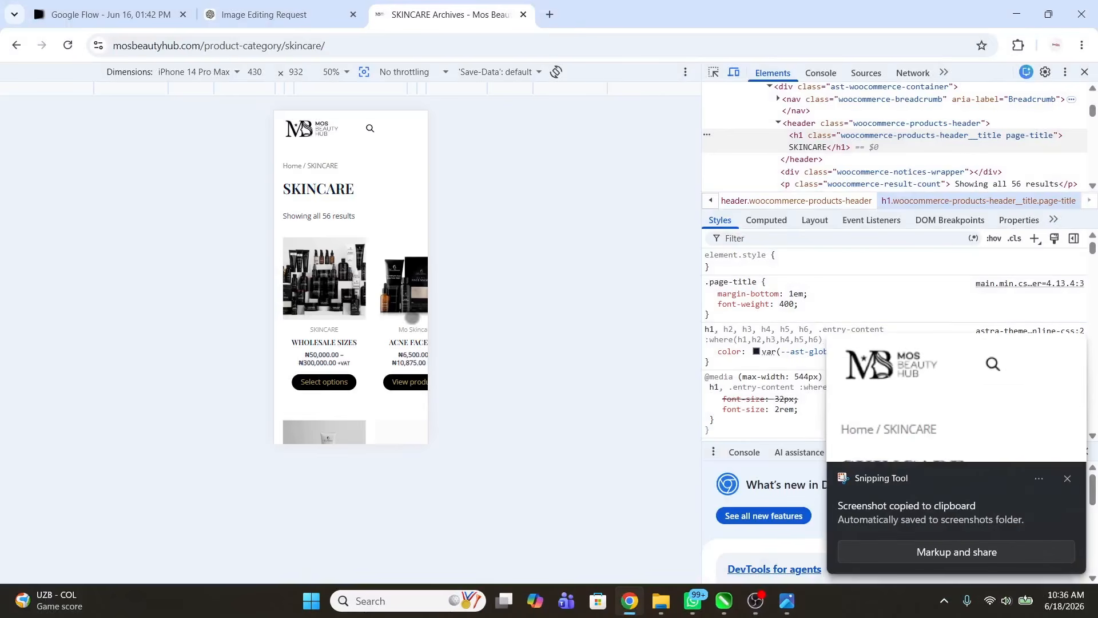
left_click(955, 544)
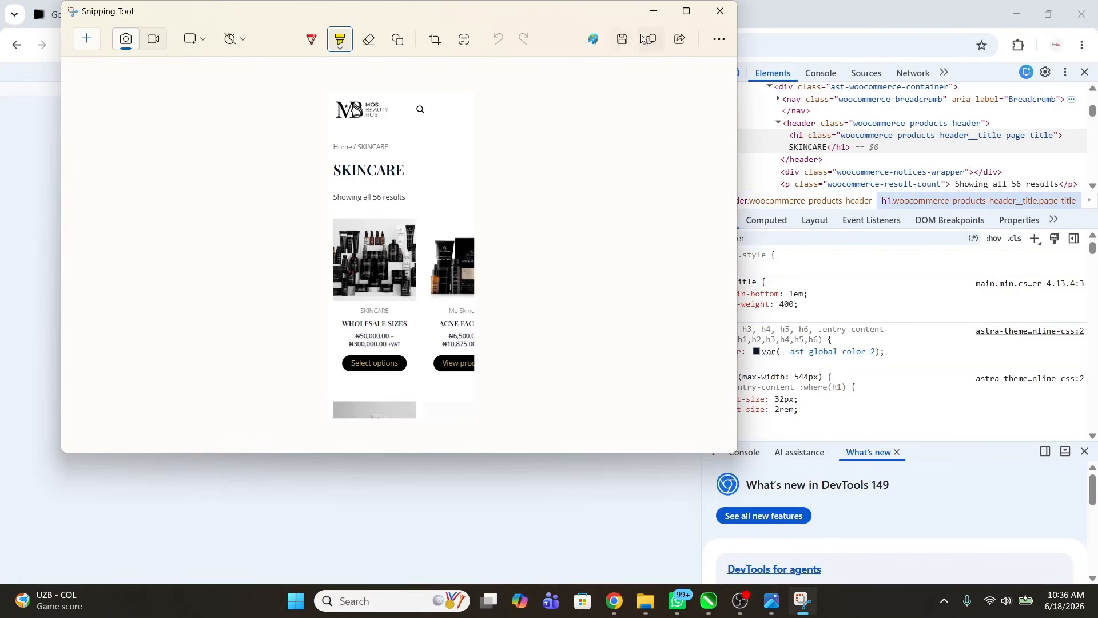
left_click(720, 11)
Step: Compare the skincare screenshot with the MOS 2026 FLYER image in Photos, then close Photos
left_click(790, 605)
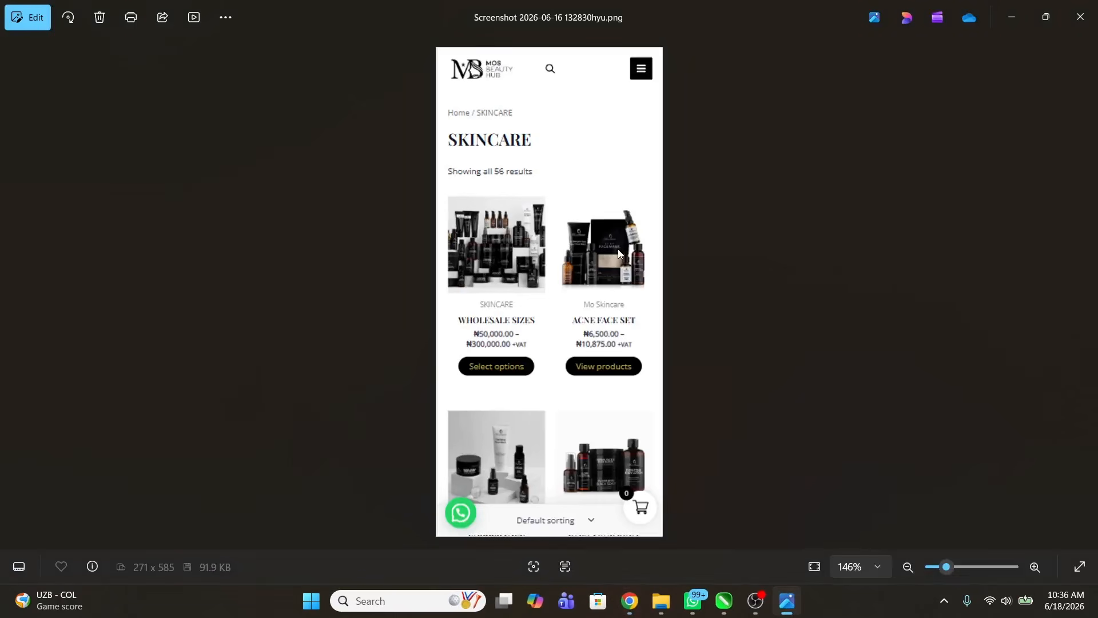
key("Right")
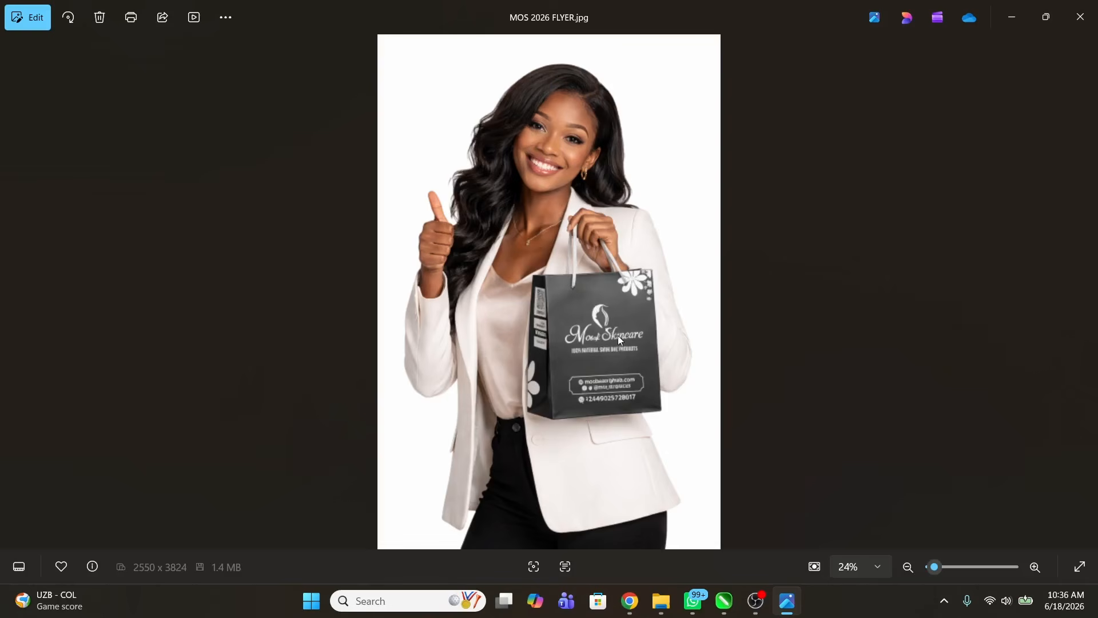
key("Left")
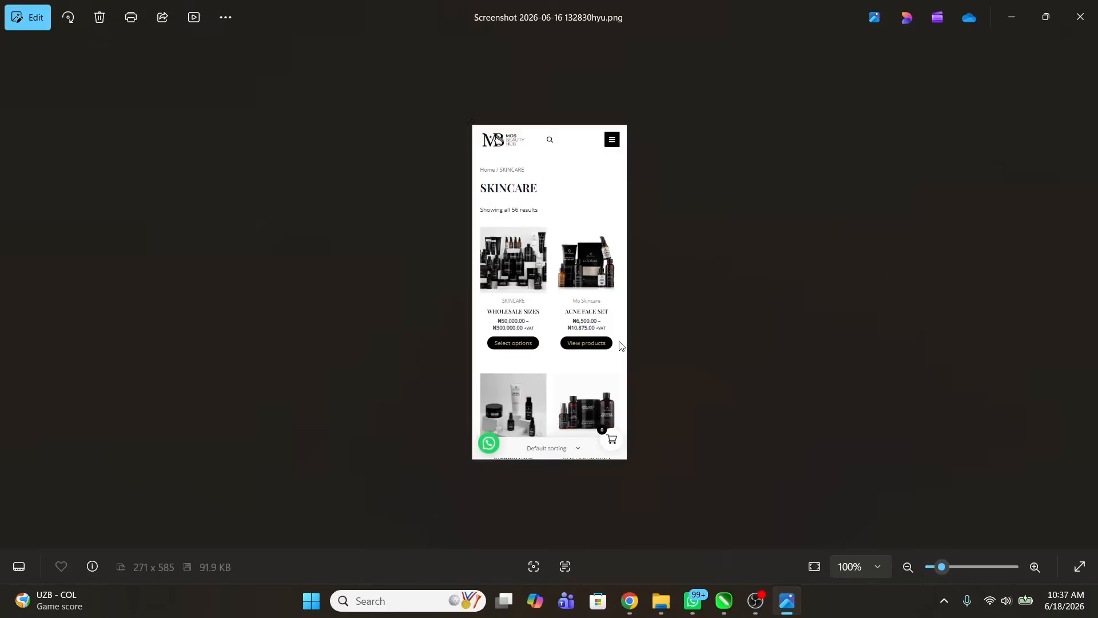
left_click(1081, 18)
Step: Hide DevTools and view the generated woman-with-phone image in the Image Editing Request chat
key("F12")
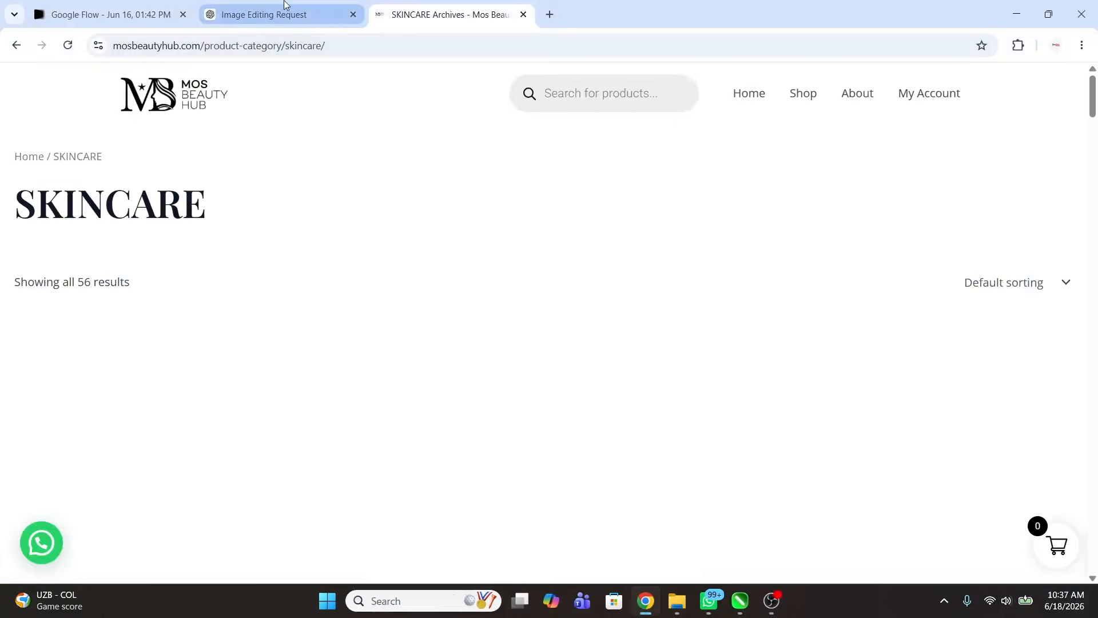
left_click(285, 4)
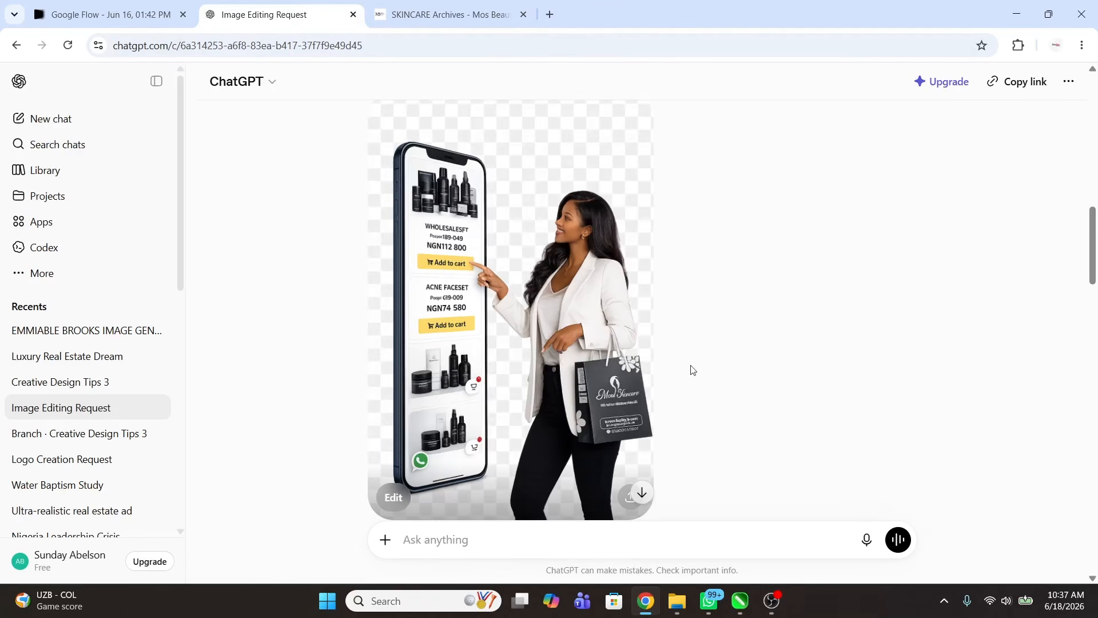
left_click(557, 312)
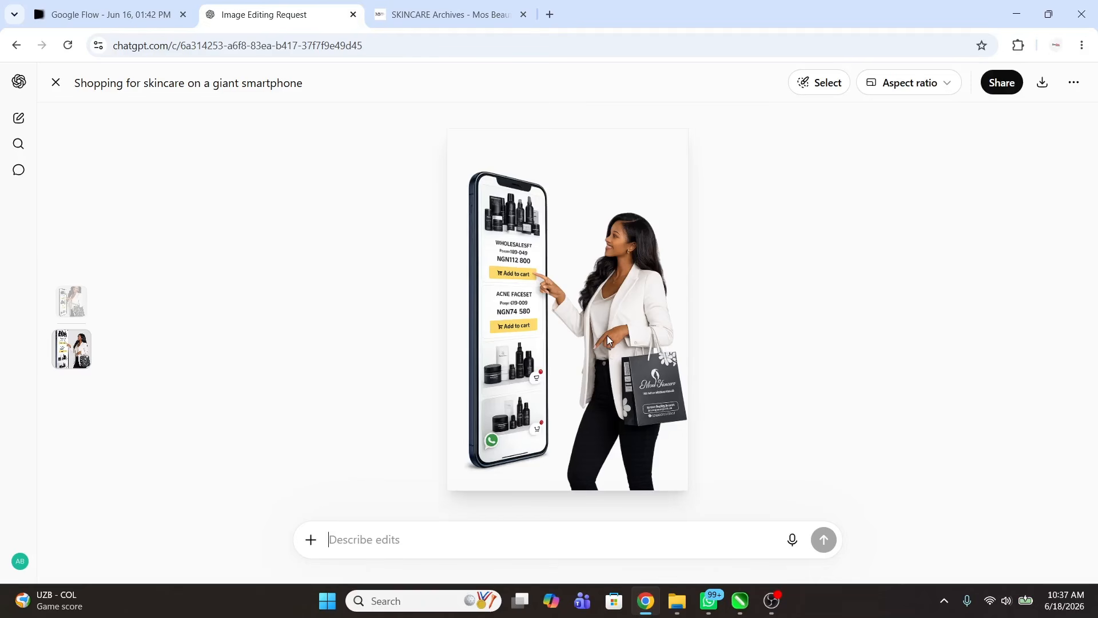
key("Escape")
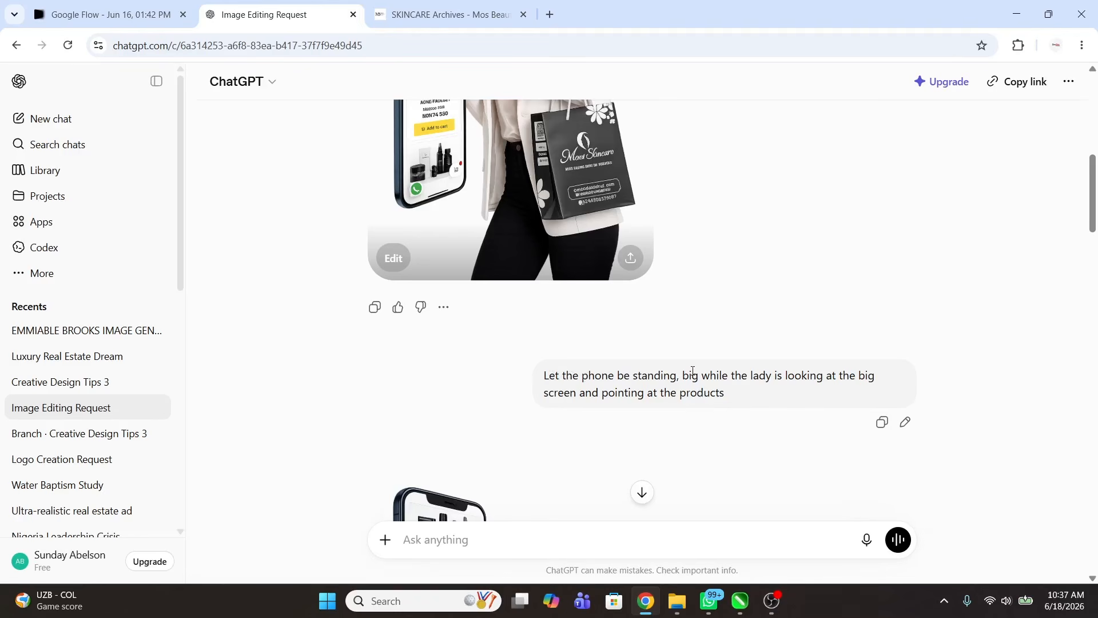
Step: Scroll through the AI editing prompt reply written for another image tool
scroll(671, 366, "up", 2)
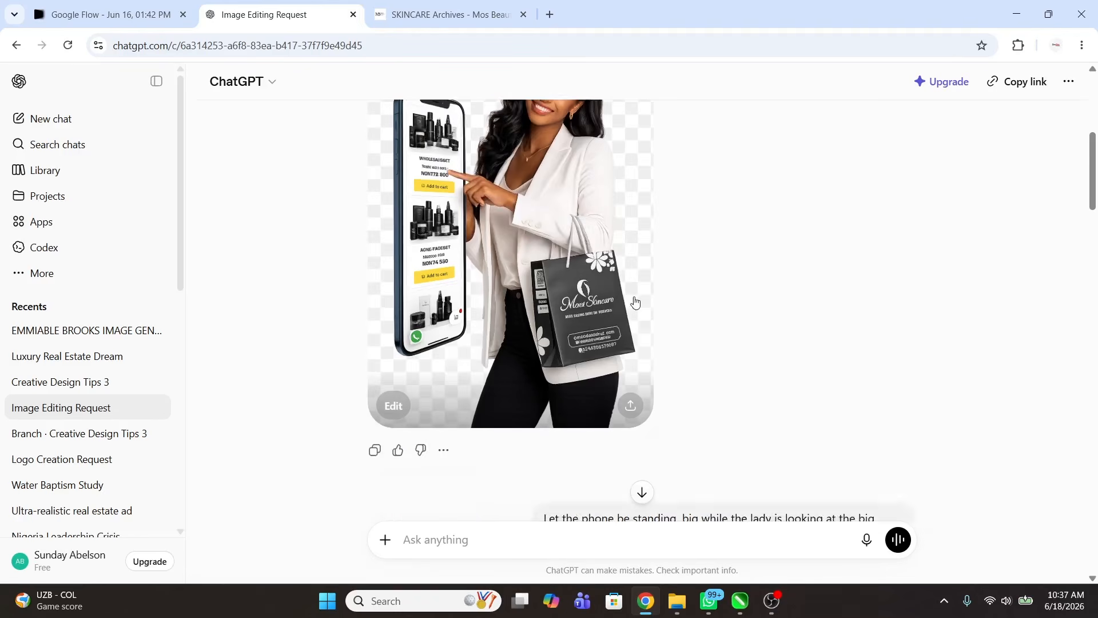
scroll(559, 314, "down", 8)
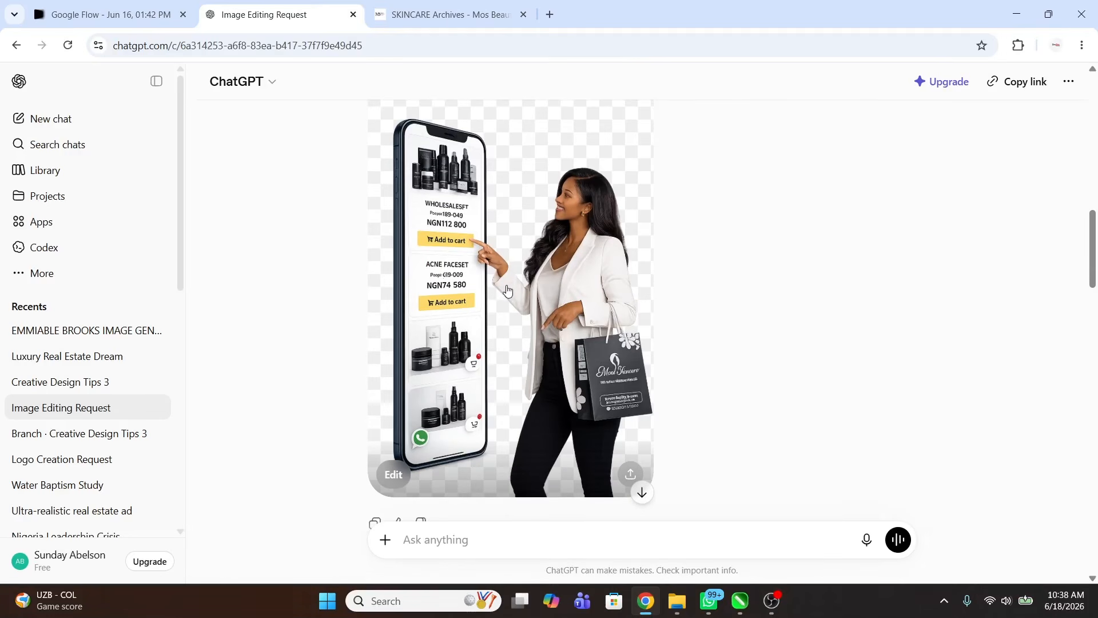
scroll(507, 290, "down", 1)
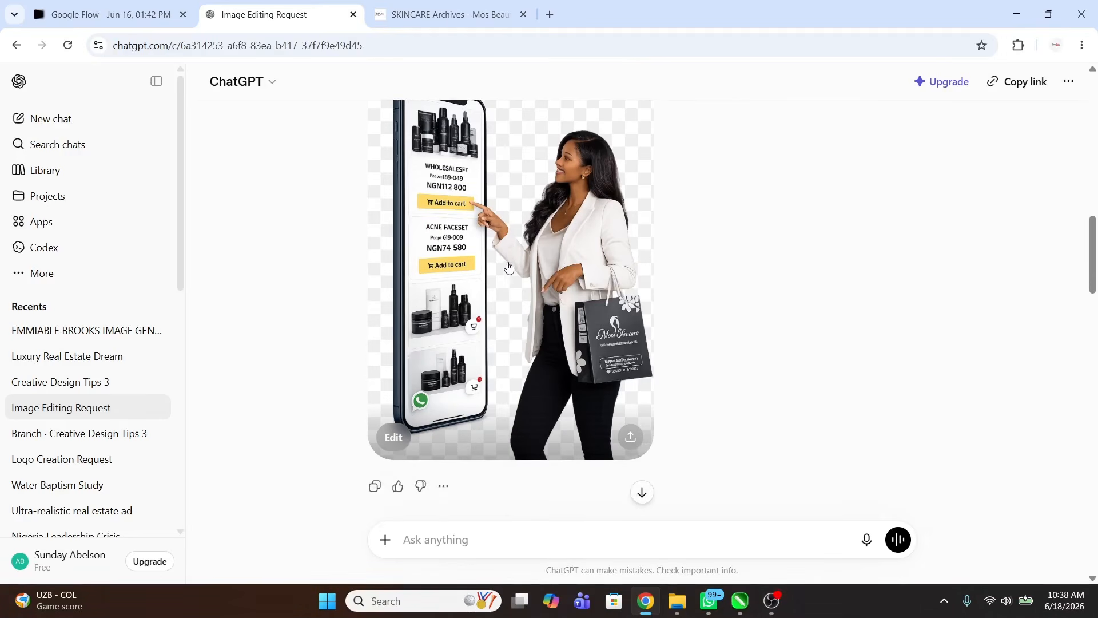
scroll(549, 257, "down", 5)
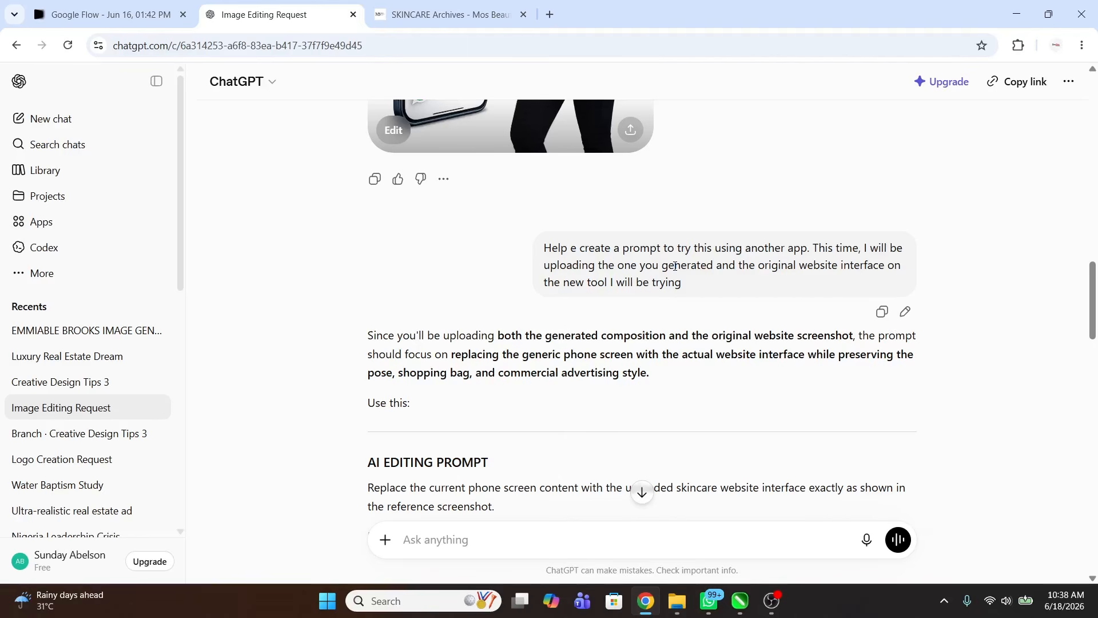
scroll(674, 266, "up", 5)
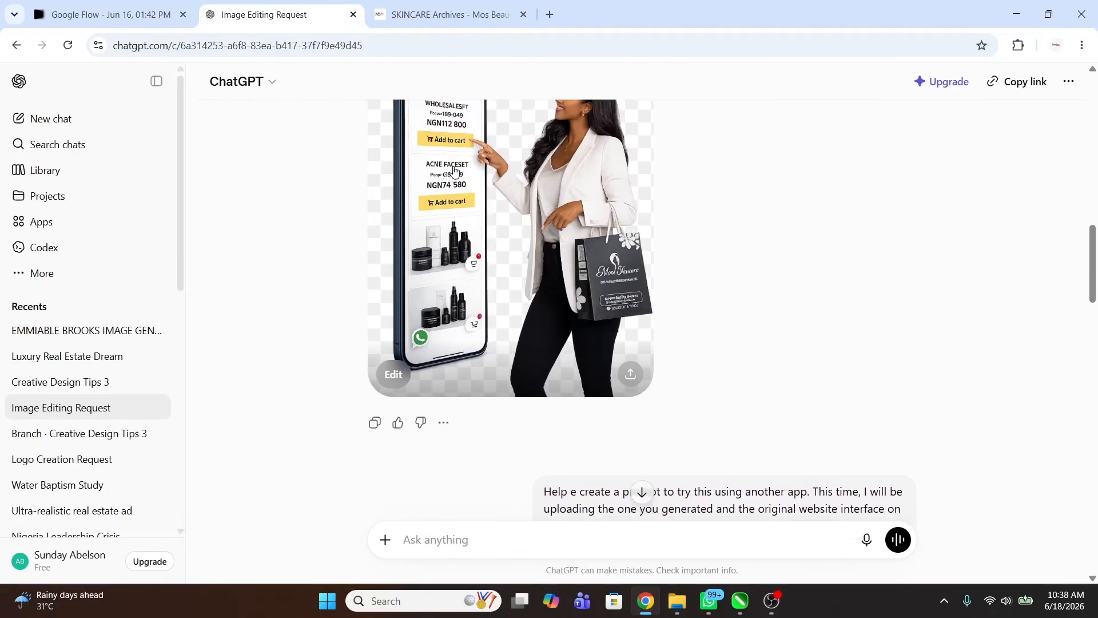
scroll(794, 367, "down", 3)
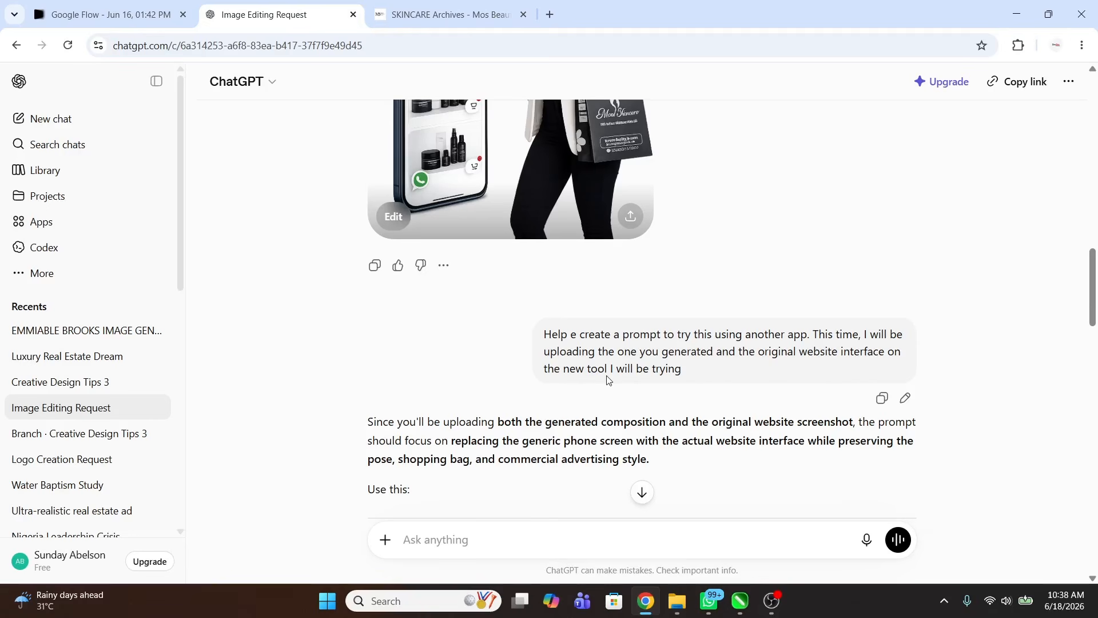
scroll(672, 375, "up", 1)
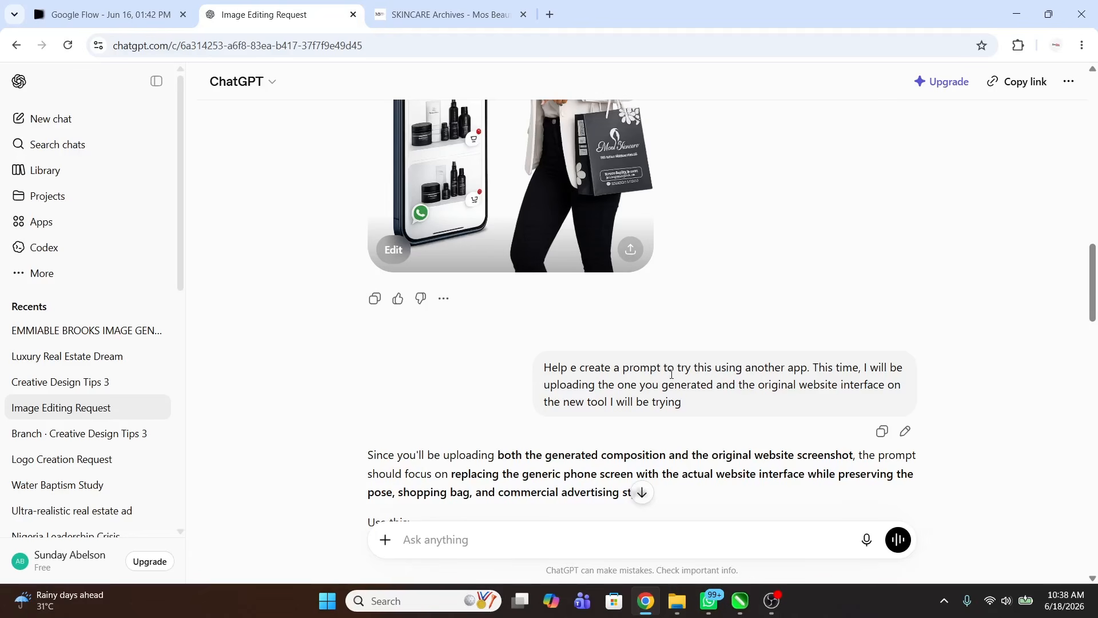
scroll(672, 375, "up", 4)
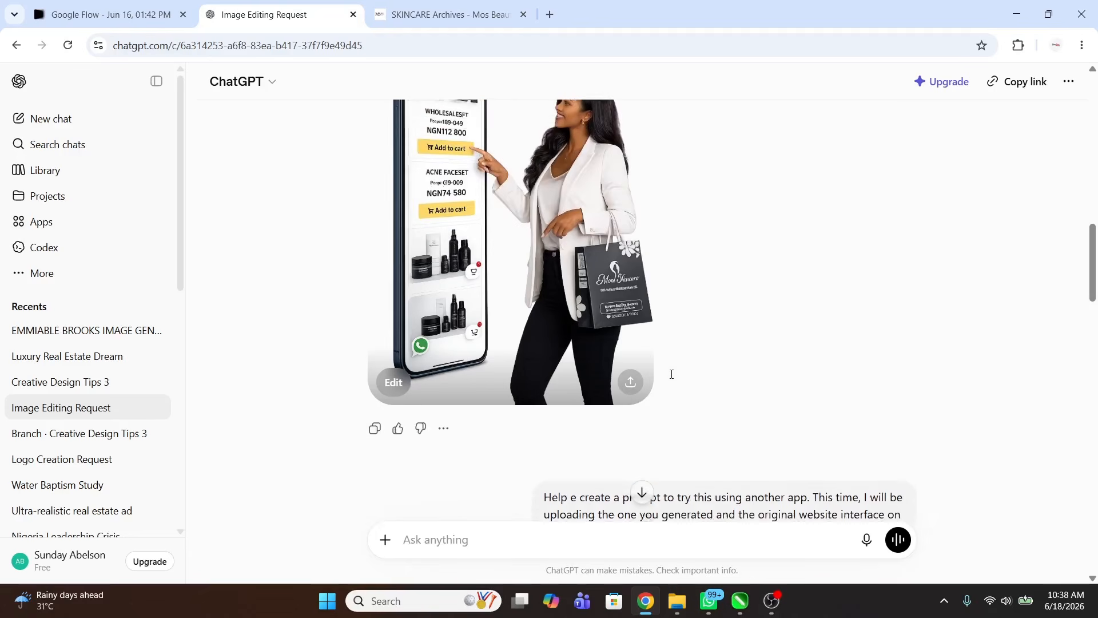
scroll(595, 297, "down", 5)
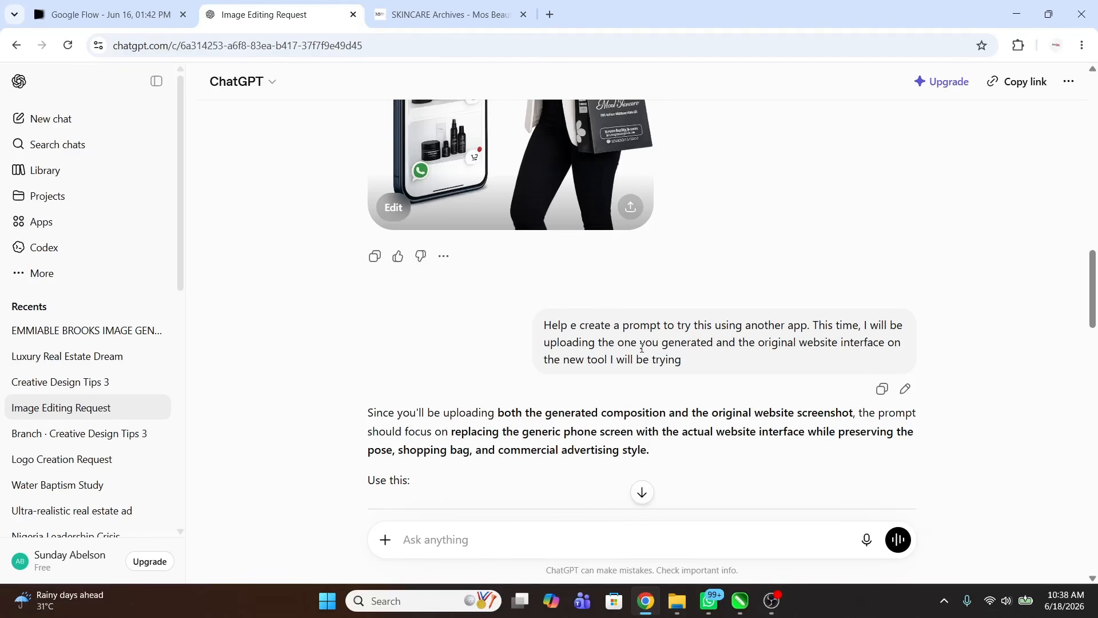
scroll(642, 349, "down", 15)
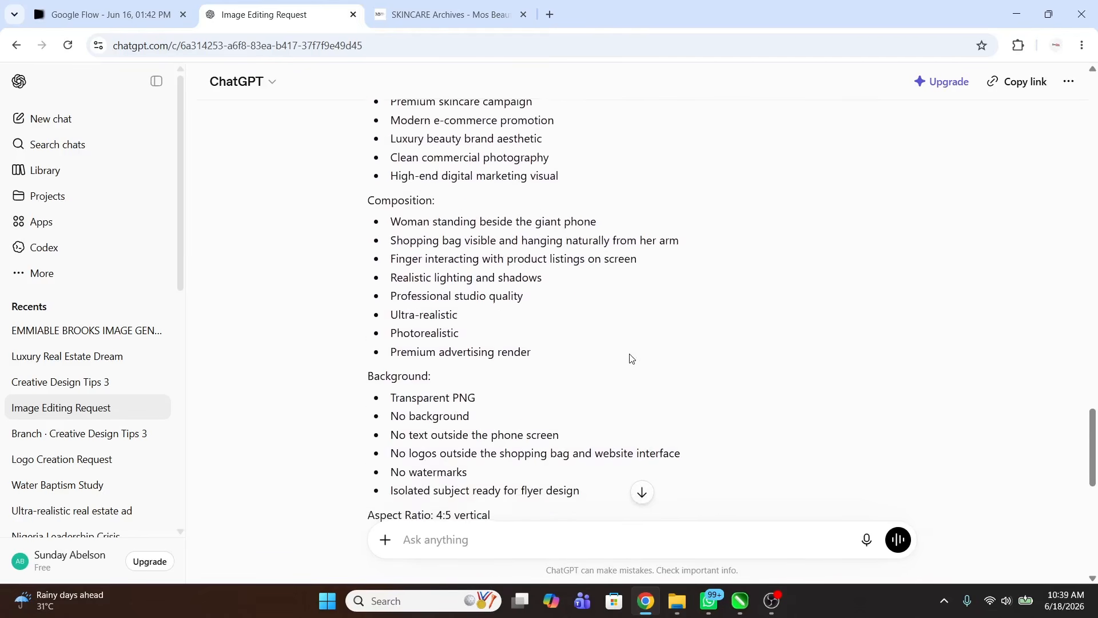
scroll(630, 359, "down", 10)
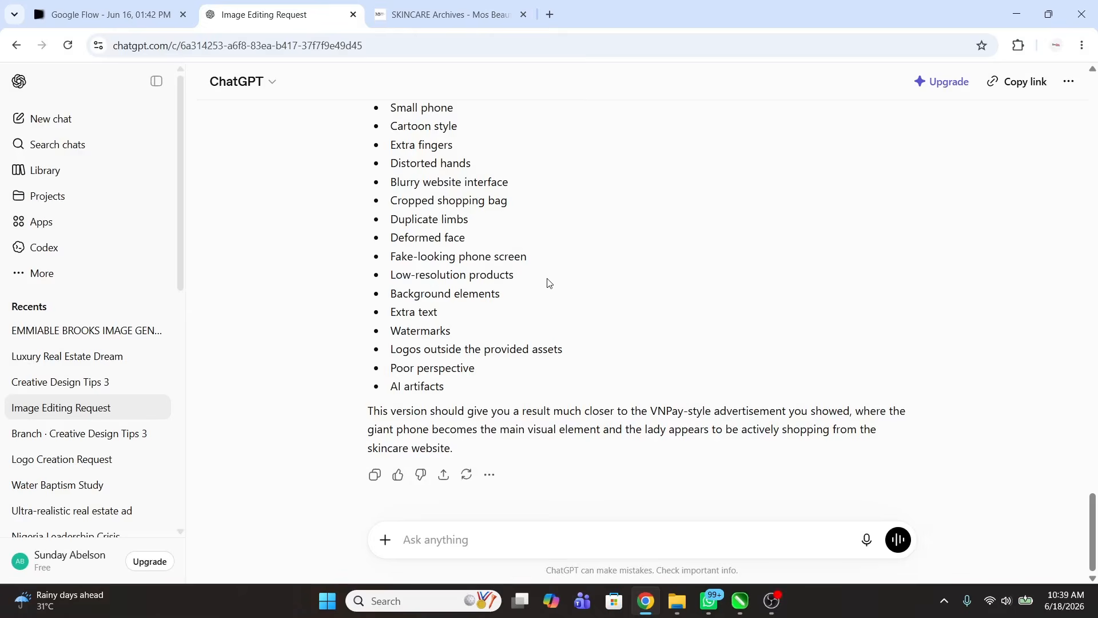
scroll(547, 284, "up", 4)
scroll(492, 292, "down", 4)
scroll(492, 293, "up", 8)
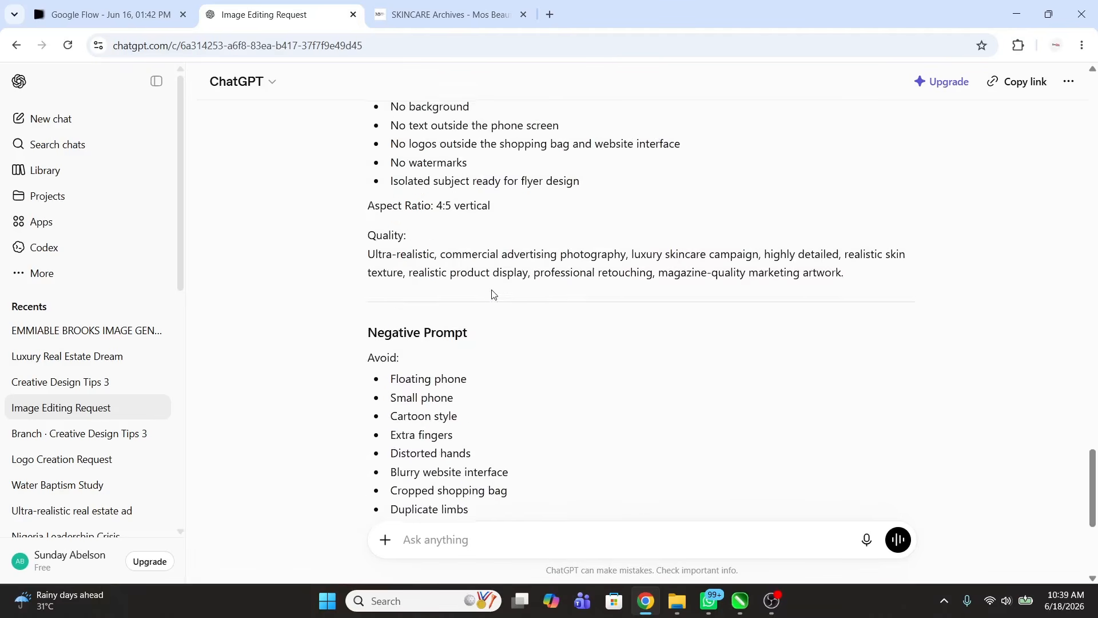
left_click(130, 14)
scroll(551, 280, "down", 4)
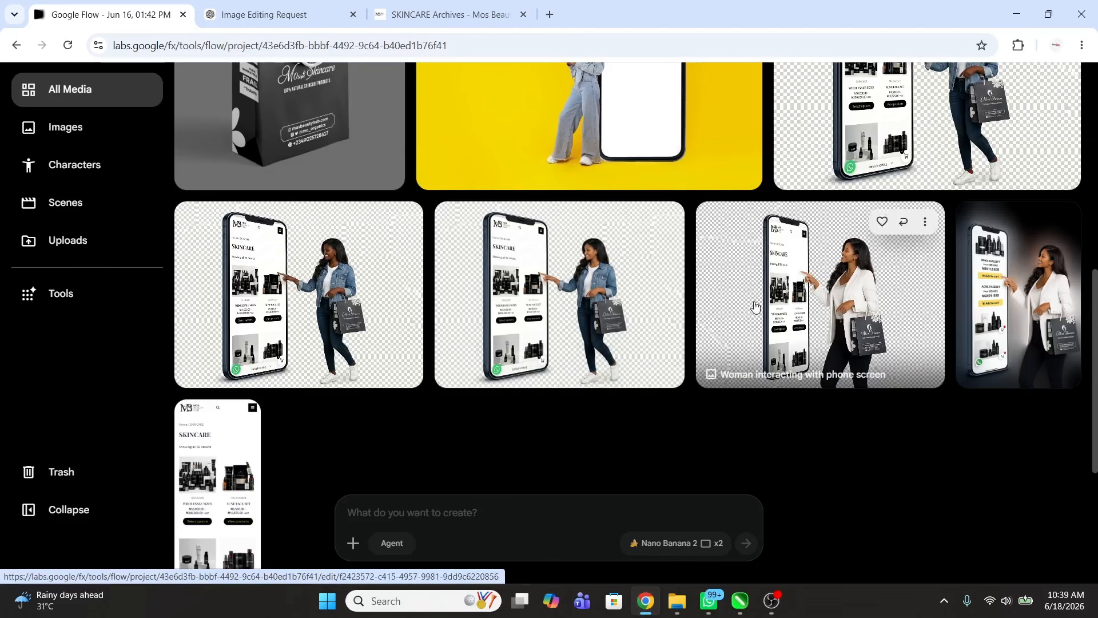
left_click(817, 310)
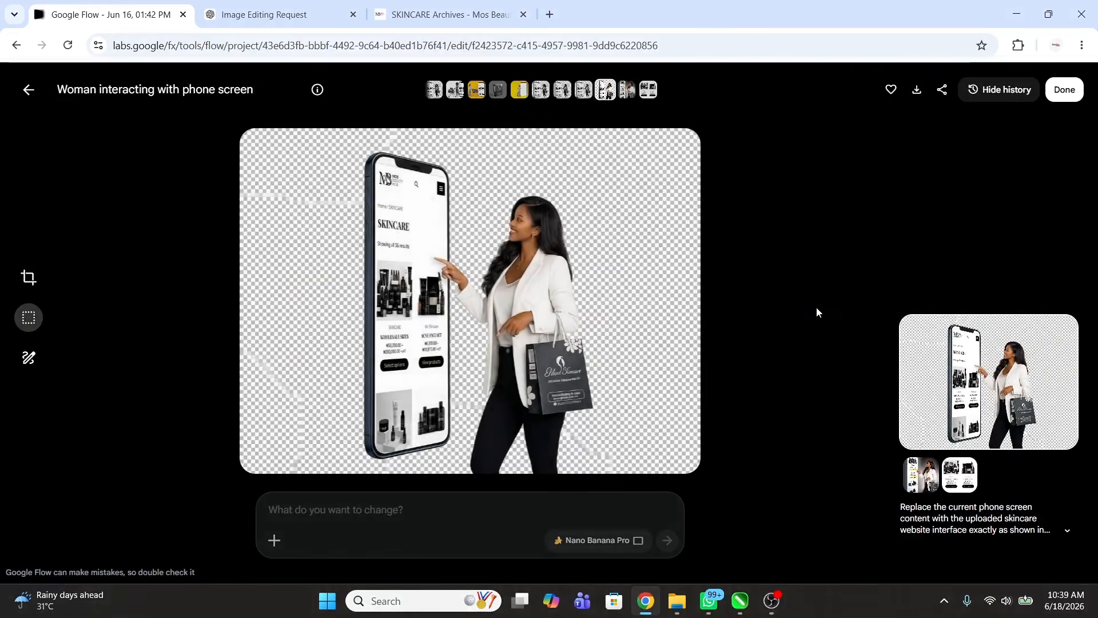
left_click(1065, 508)
mouse_move(286, 256)
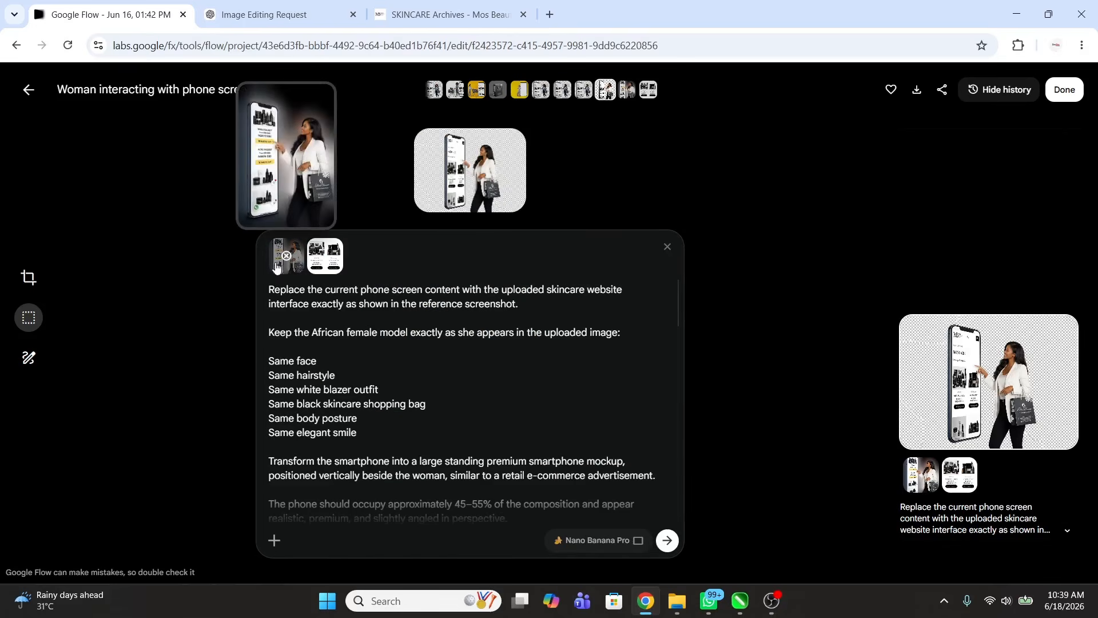
mouse_move(323, 260)
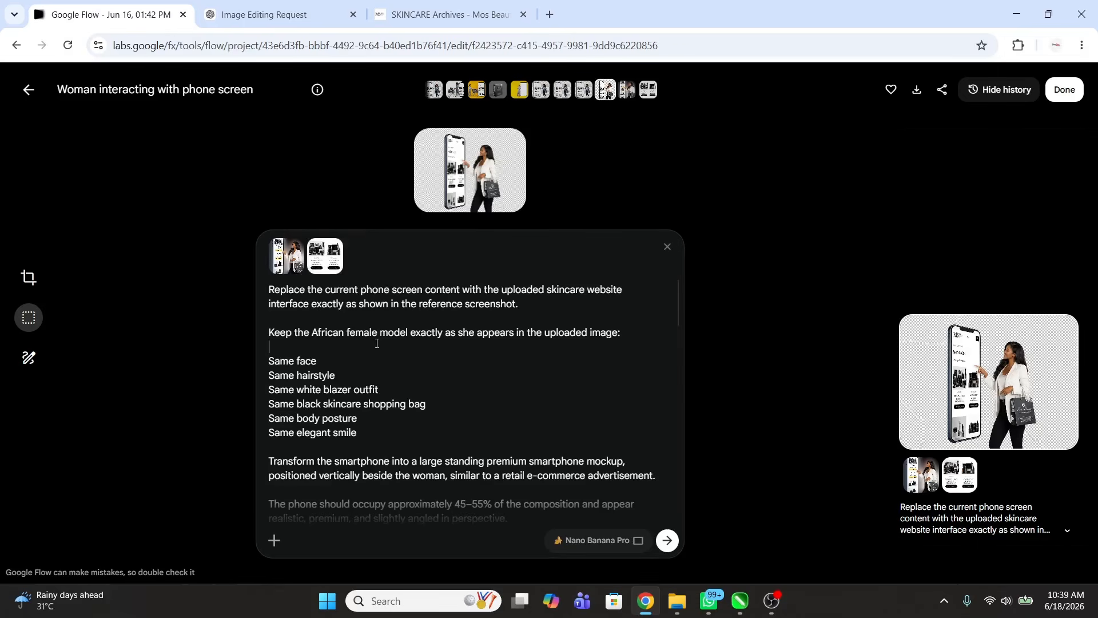
scroll(394, 363, "down", 10)
scroll(382, 391, "up", 10)
left_click(1064, 89)
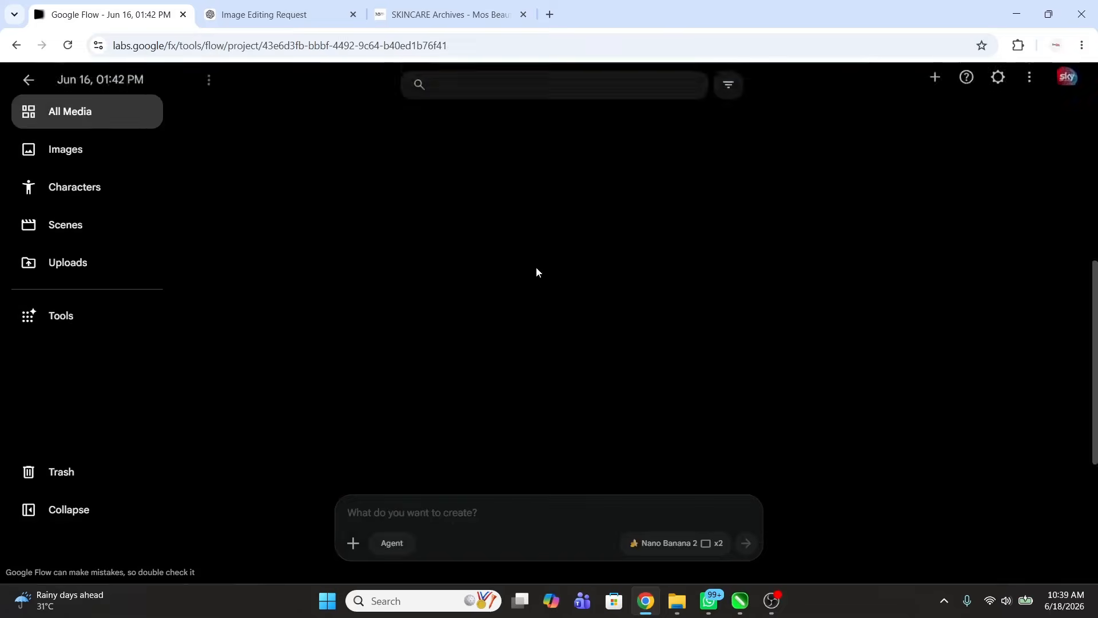
left_click(795, 326)
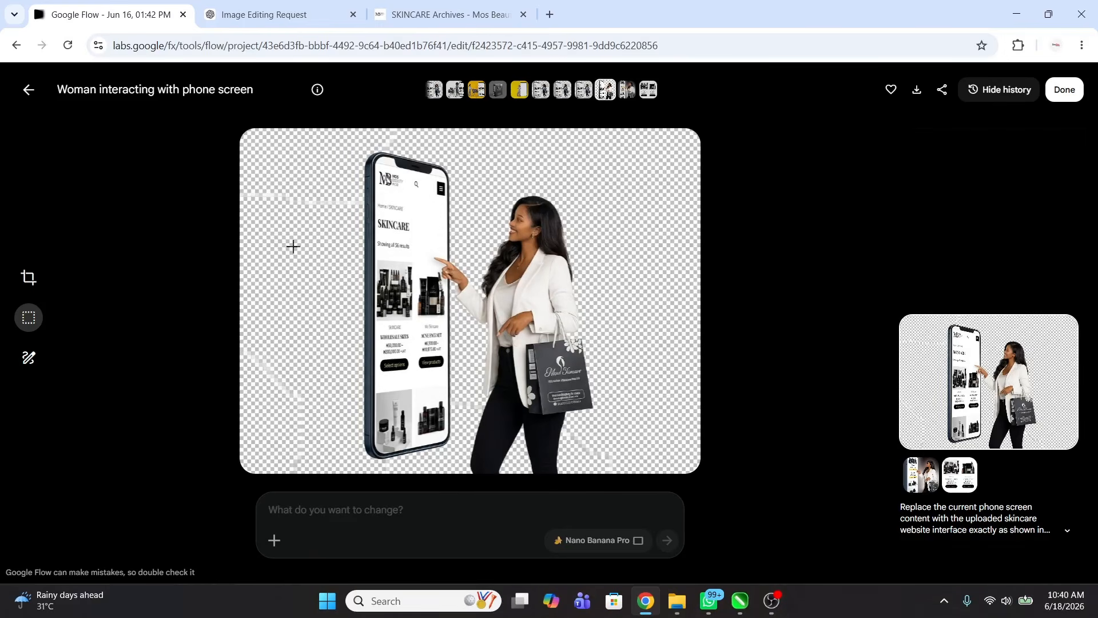
key("Escape")
left_click(639, 328)
key("Escape")
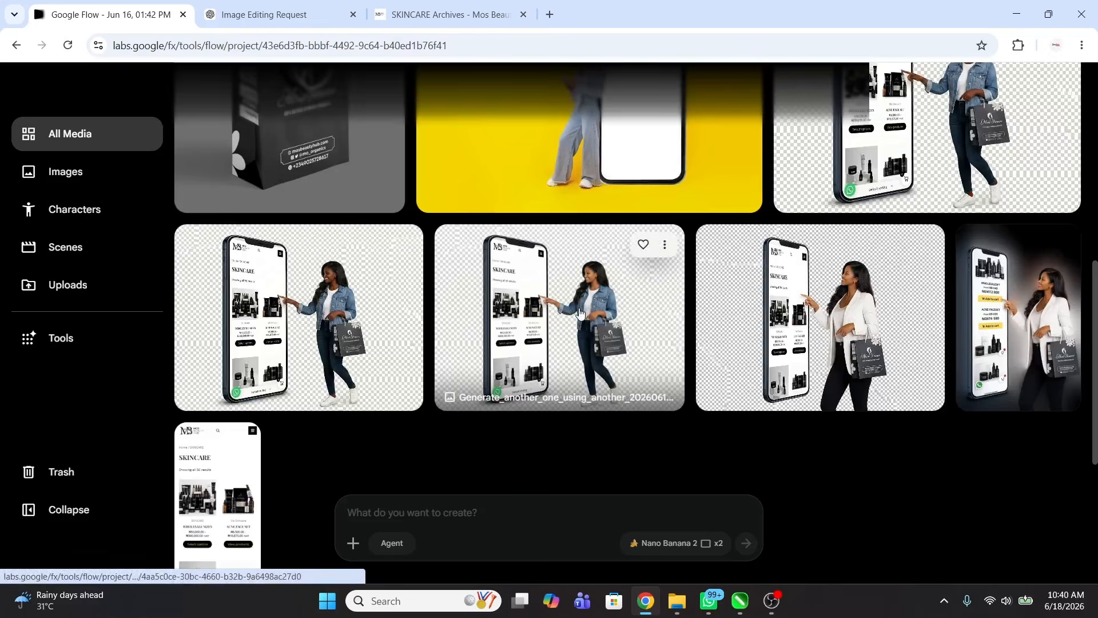
Step: Review another woman-with-phone image and the 'Change lady's skin to dark' image with its prompt
left_click(656, 264)
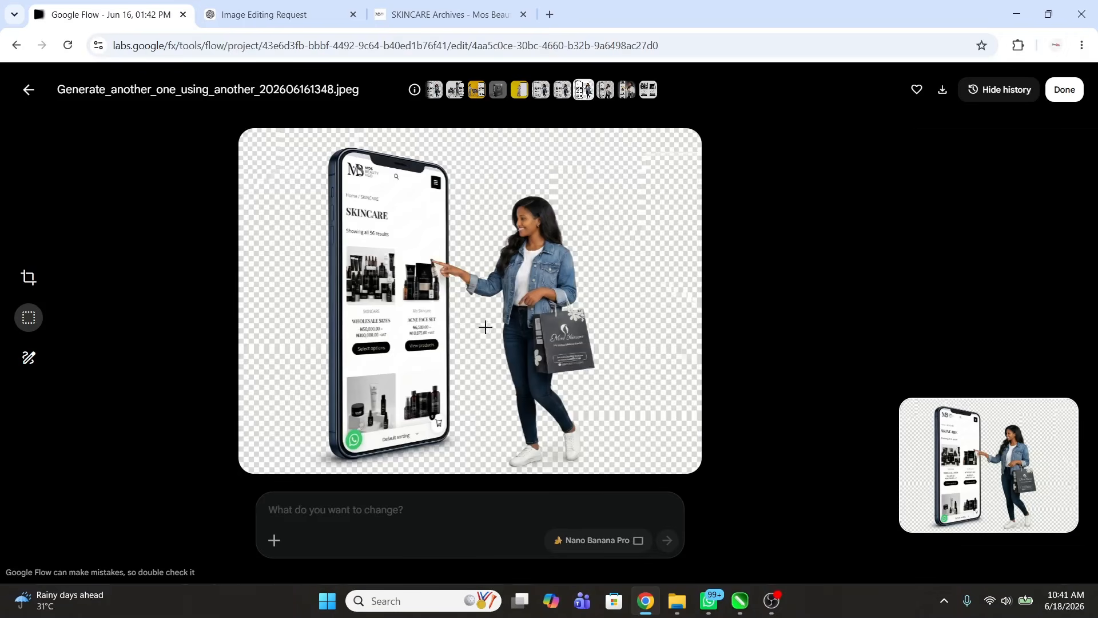
left_click(29, 89)
left_click(302, 328)
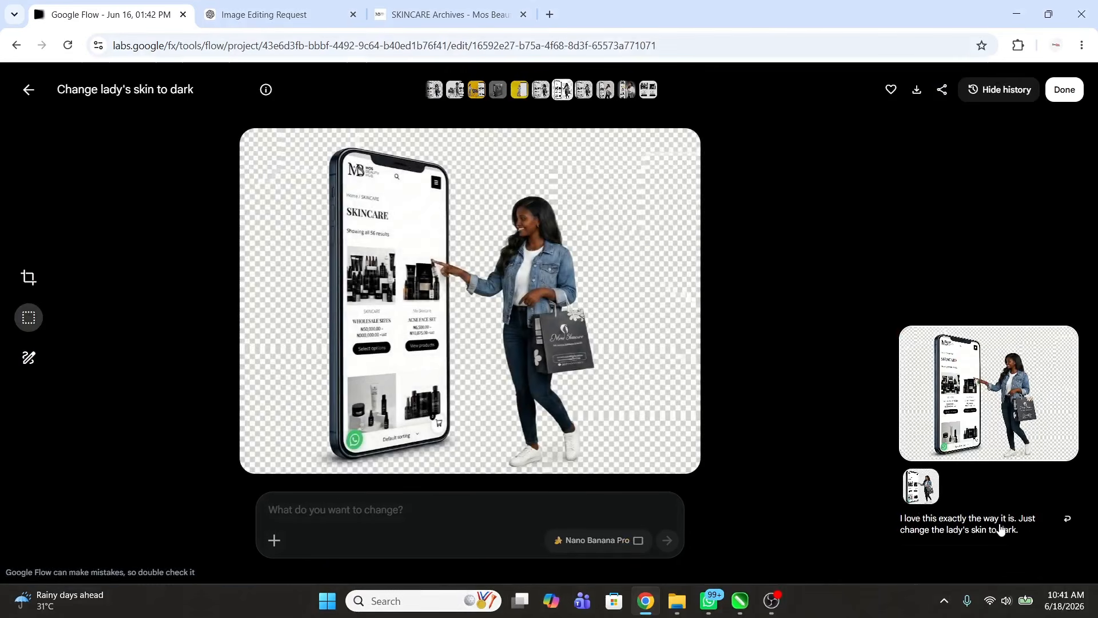
left_click(1067, 519)
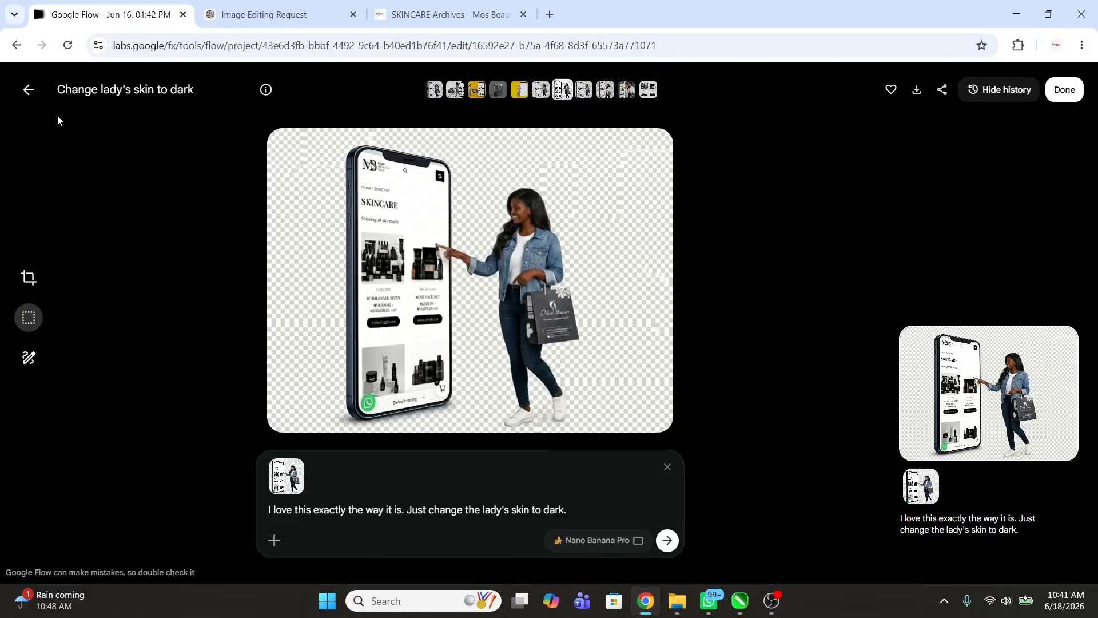
left_click(28, 89)
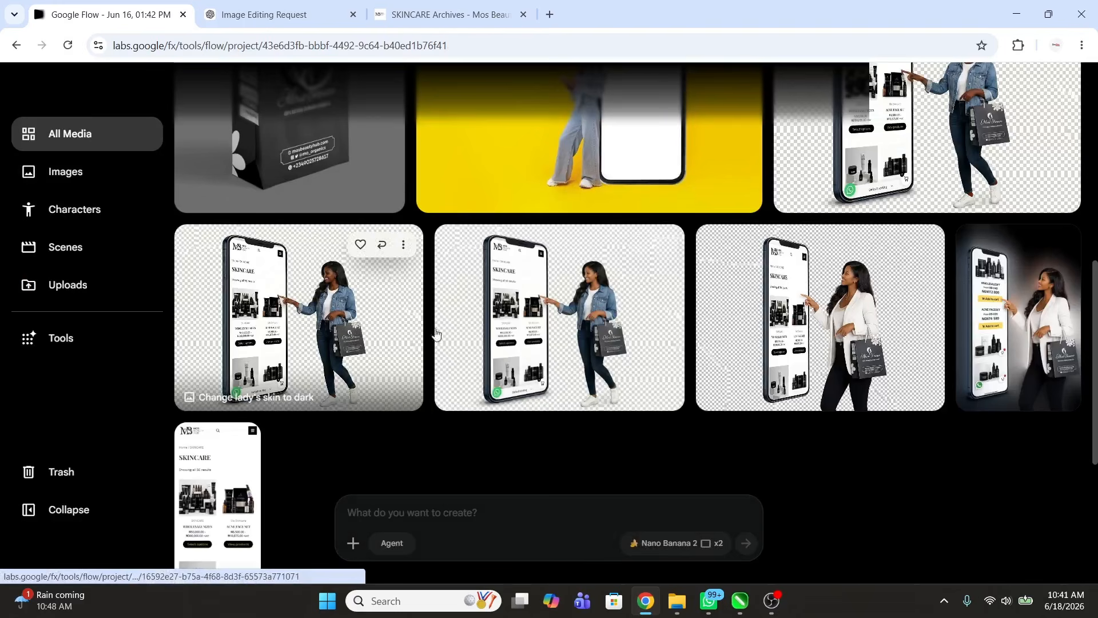
left_click(914, 222)
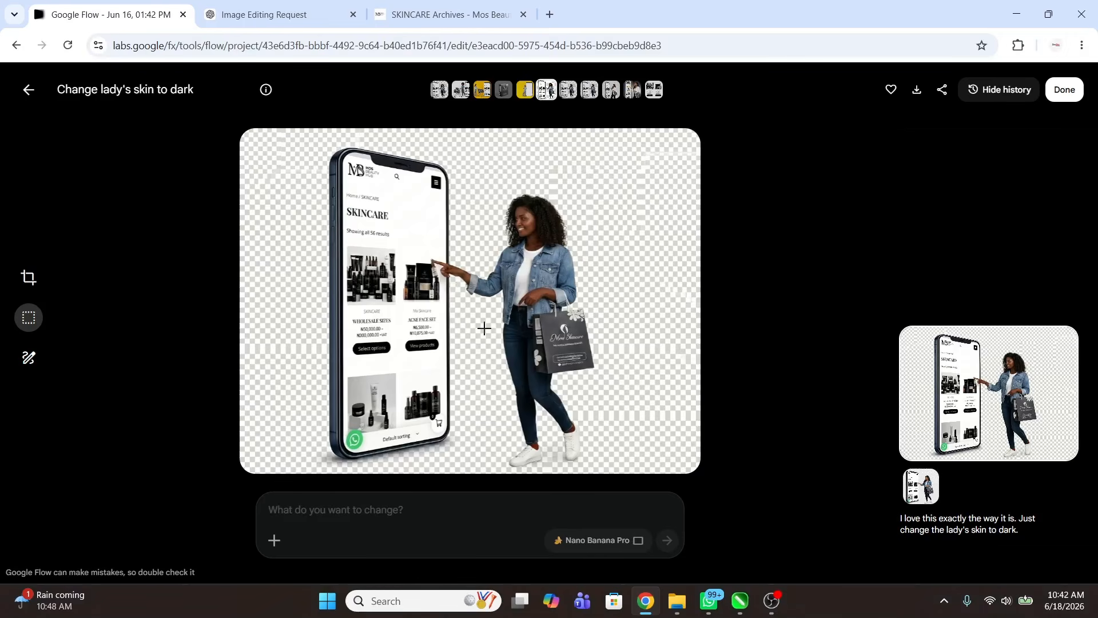
left_click(27, 90)
Step: View the yellow phone image and the shopping-bag image, then return to All Media
left_click(657, 311)
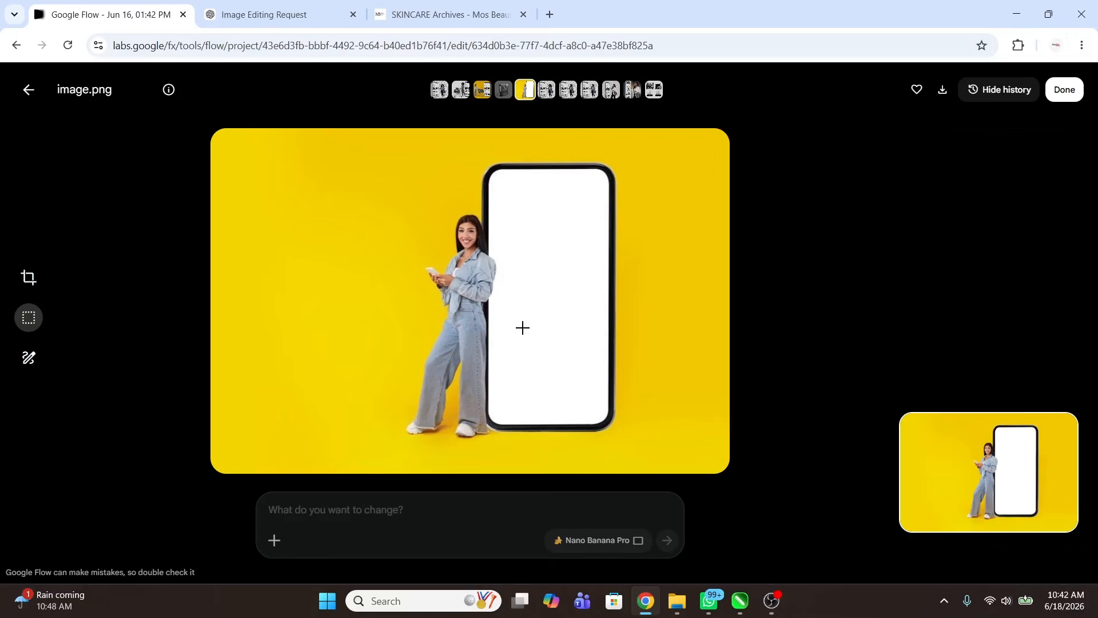
left_click(29, 89)
left_click(296, 334)
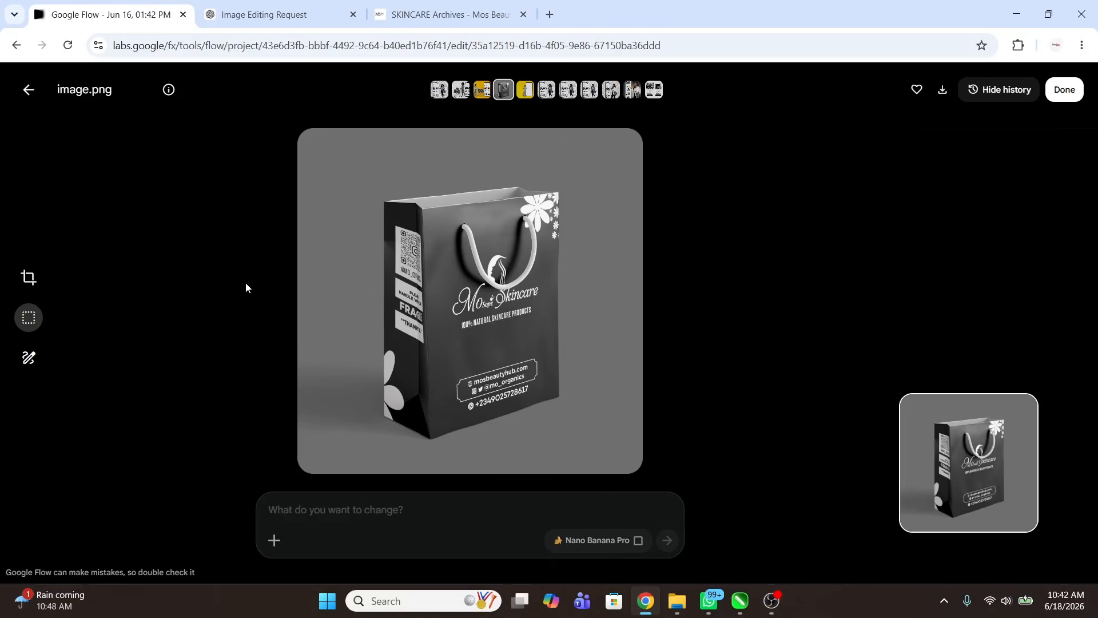
left_click(29, 89)
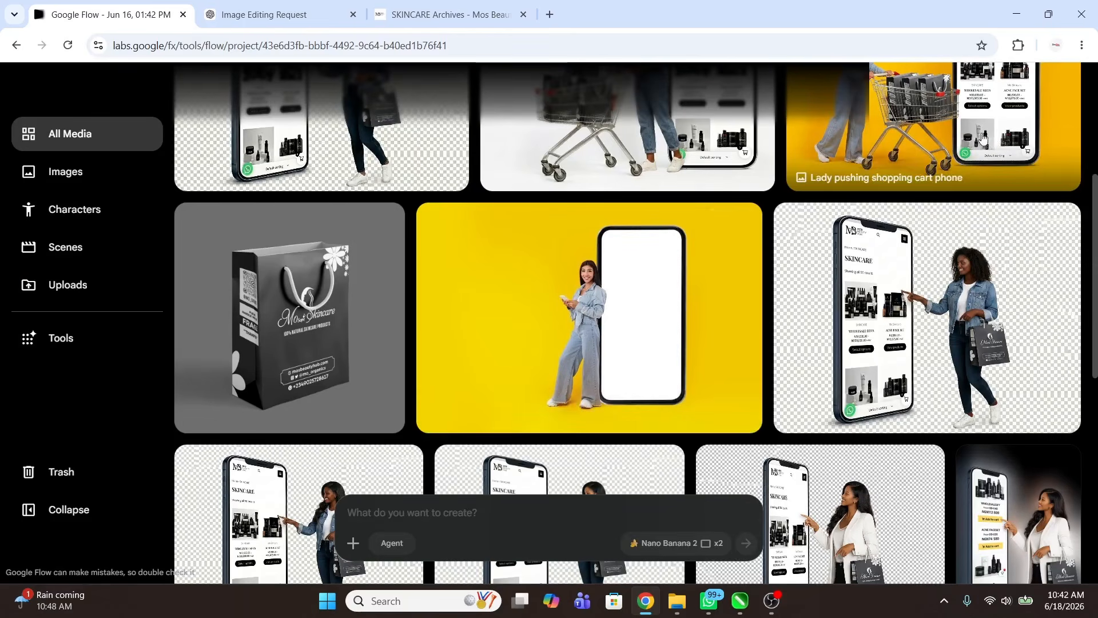
Step: Open 'Lady pushing shopping cart phone' and reload its original prompt with three reference images
left_click(983, 139)
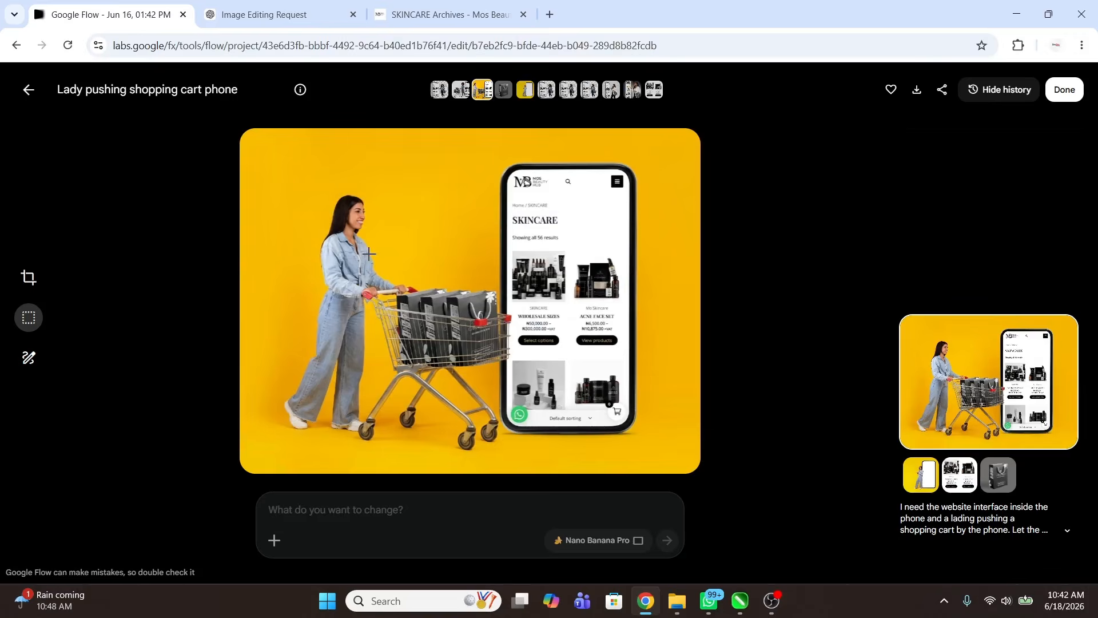
left_click(1068, 507)
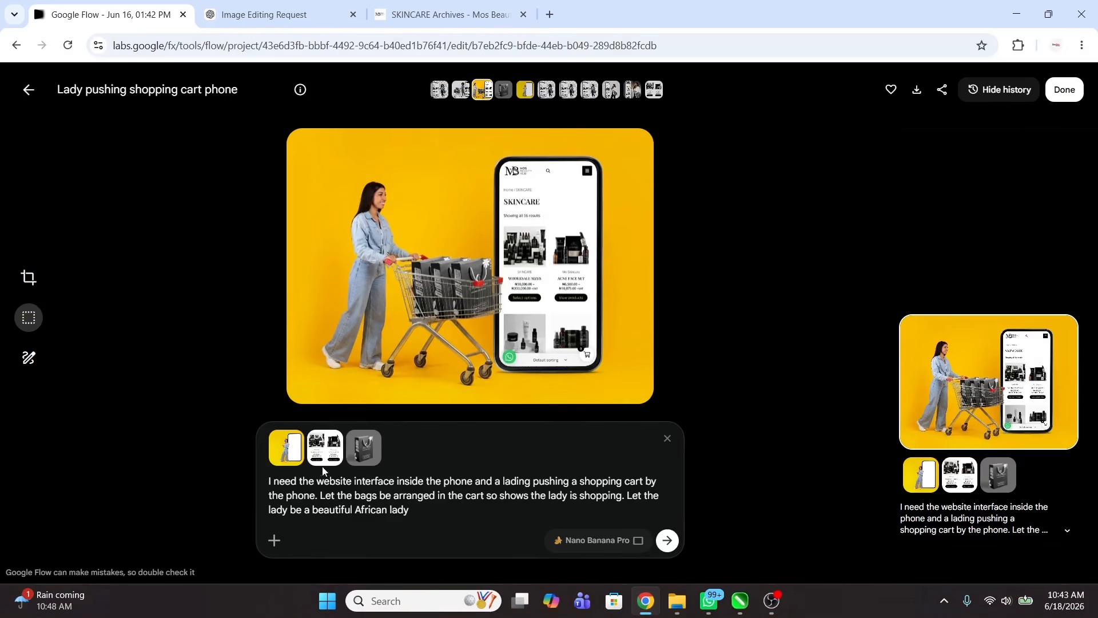
mouse_move(288, 453)
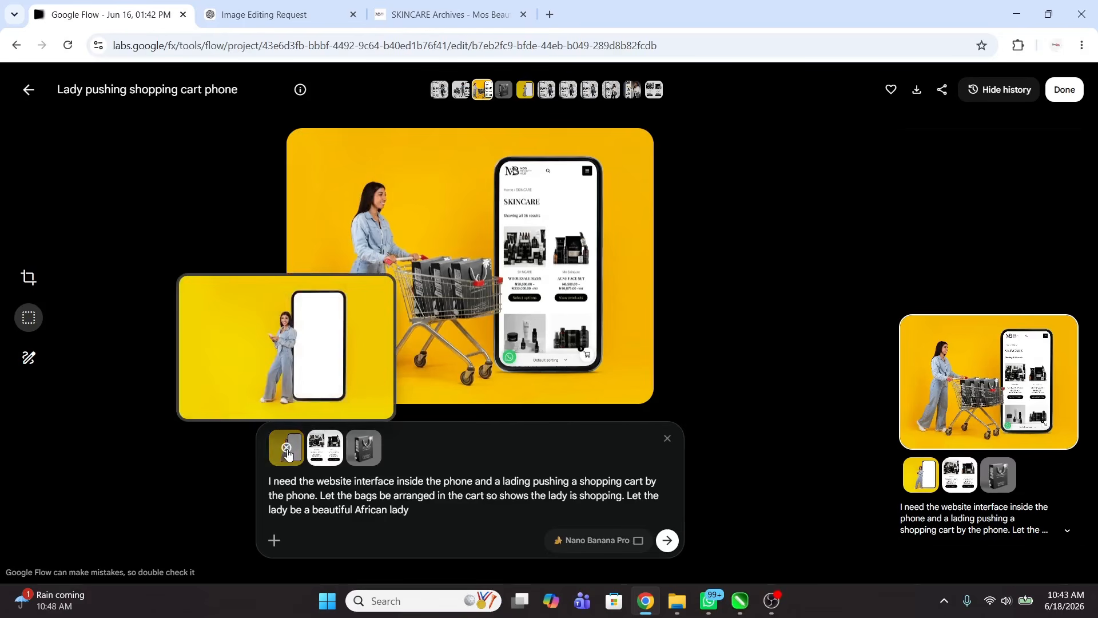
mouse_move(376, 447)
Step: Open the white-background shopping-cart image and view its 'Let the phone be an iPhone' version
left_click(26, 91)
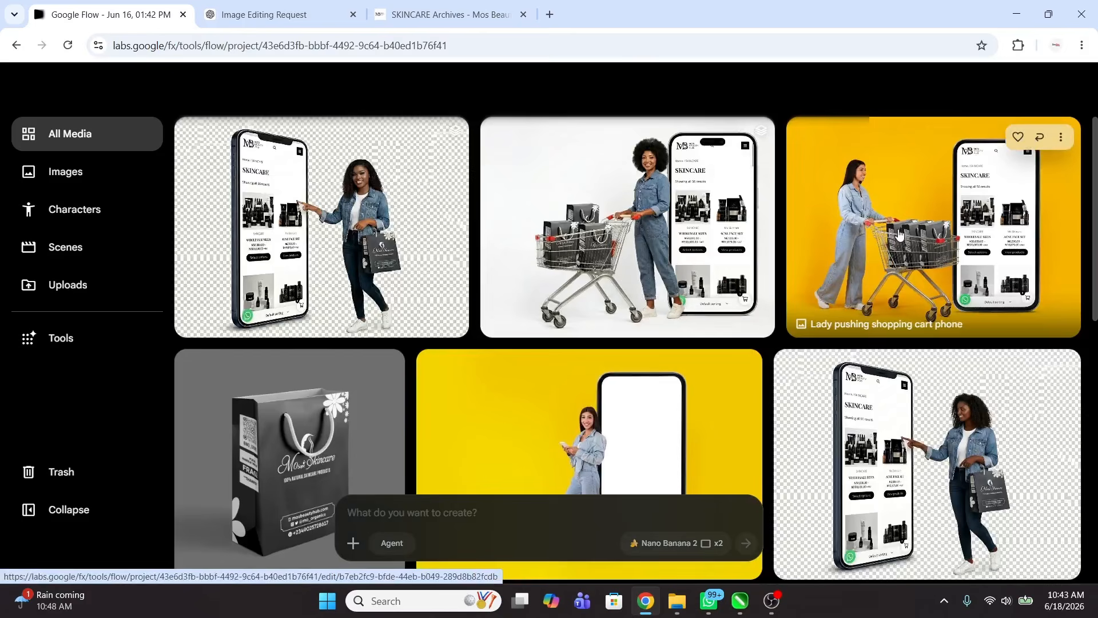
left_click(715, 255)
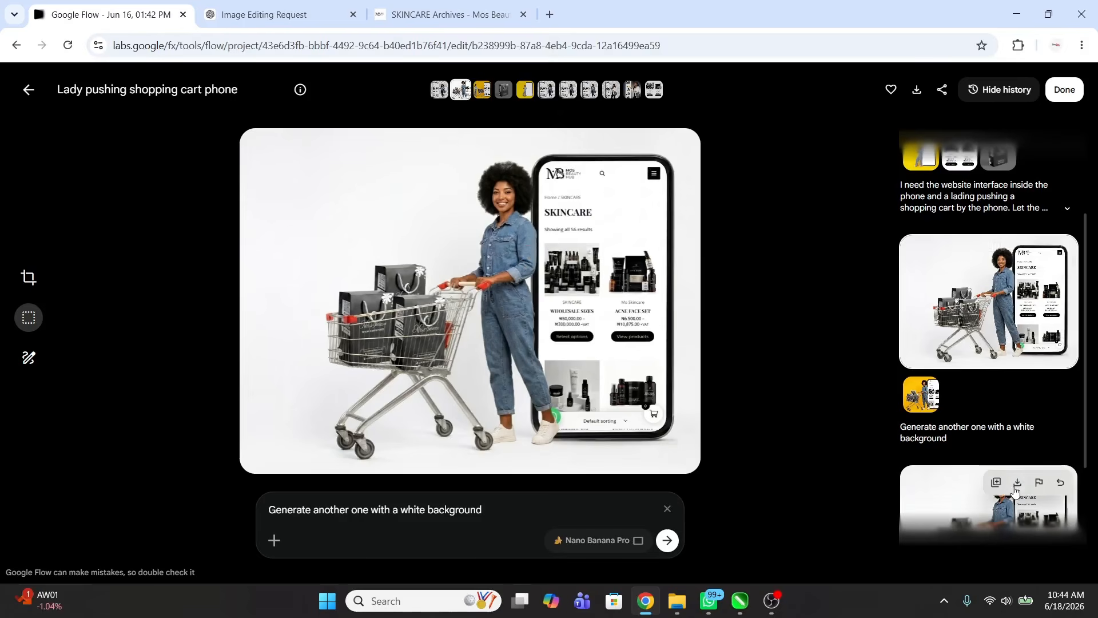
left_click(959, 496)
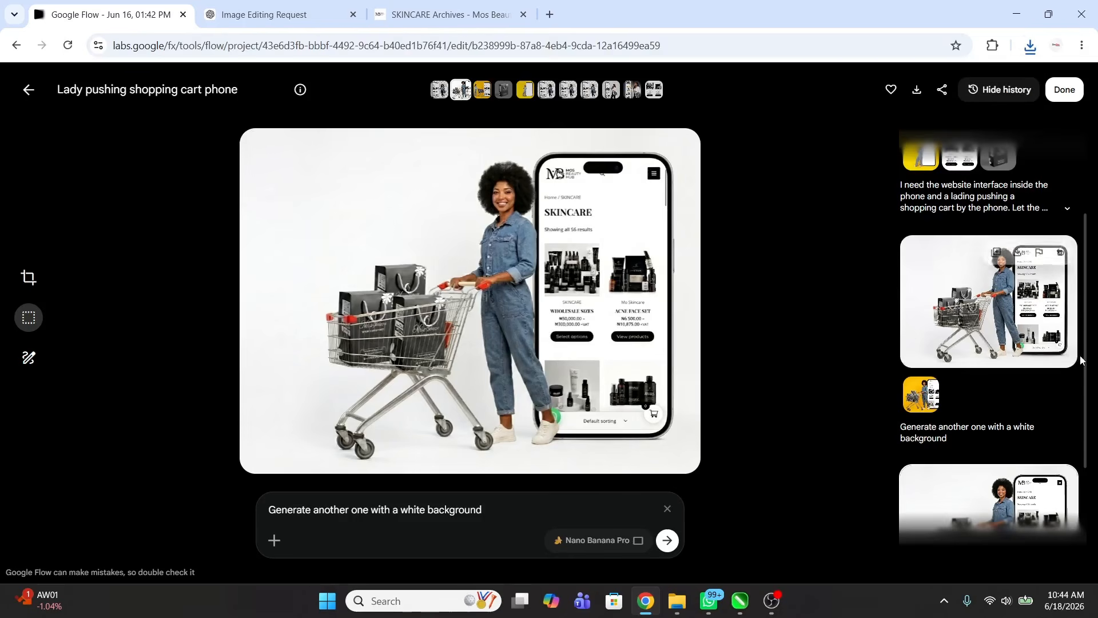
left_click_drag(1084, 357, 1086, 532)
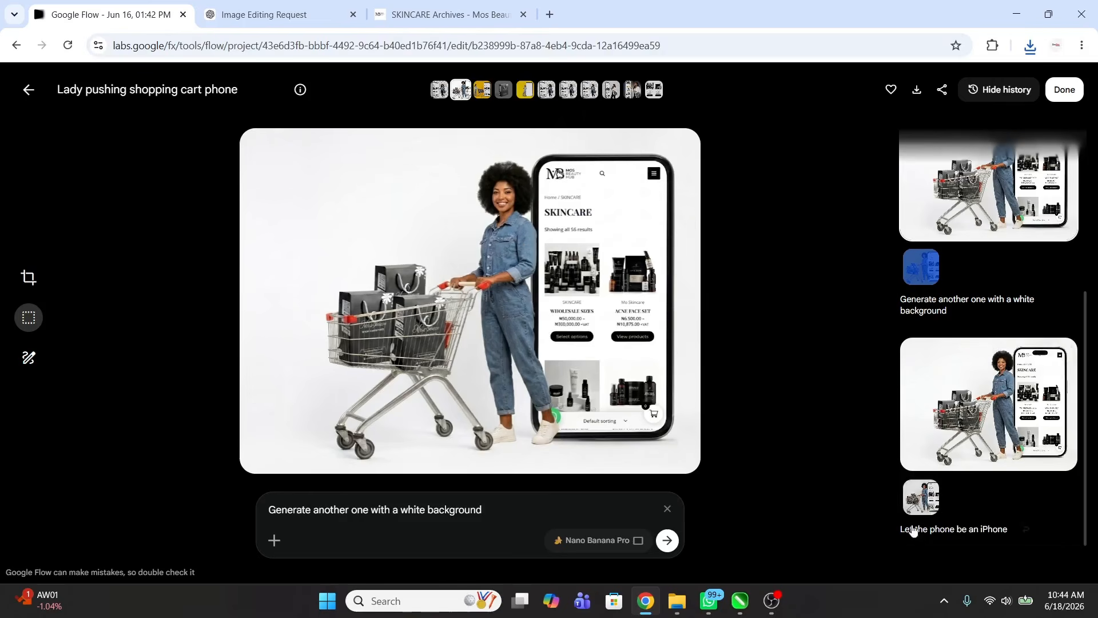
mouse_move(962, 532)
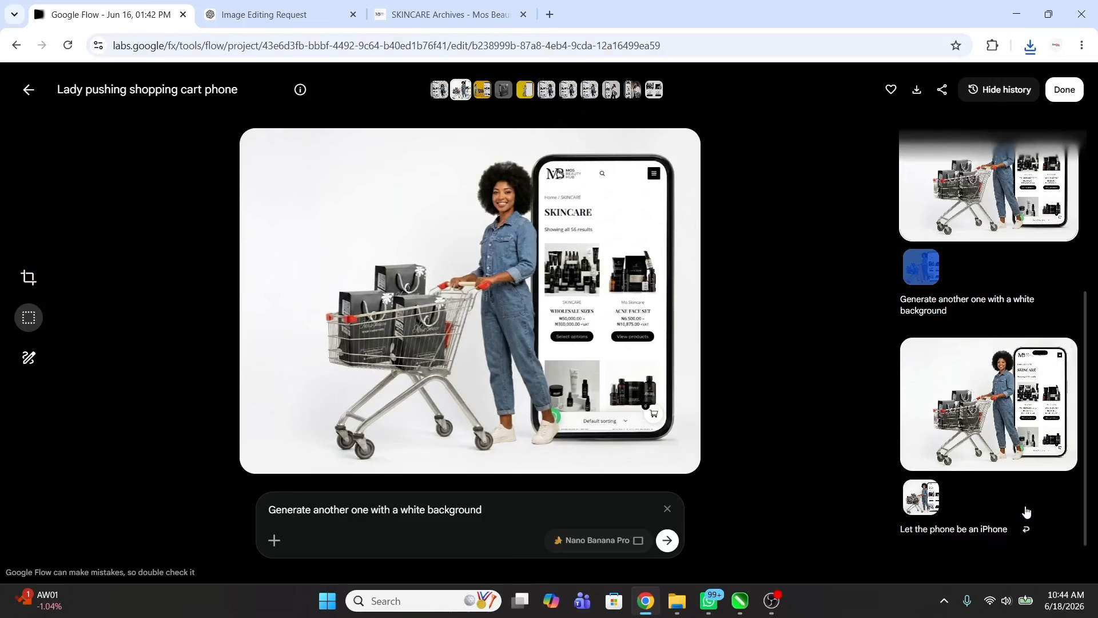
left_click(1019, 441)
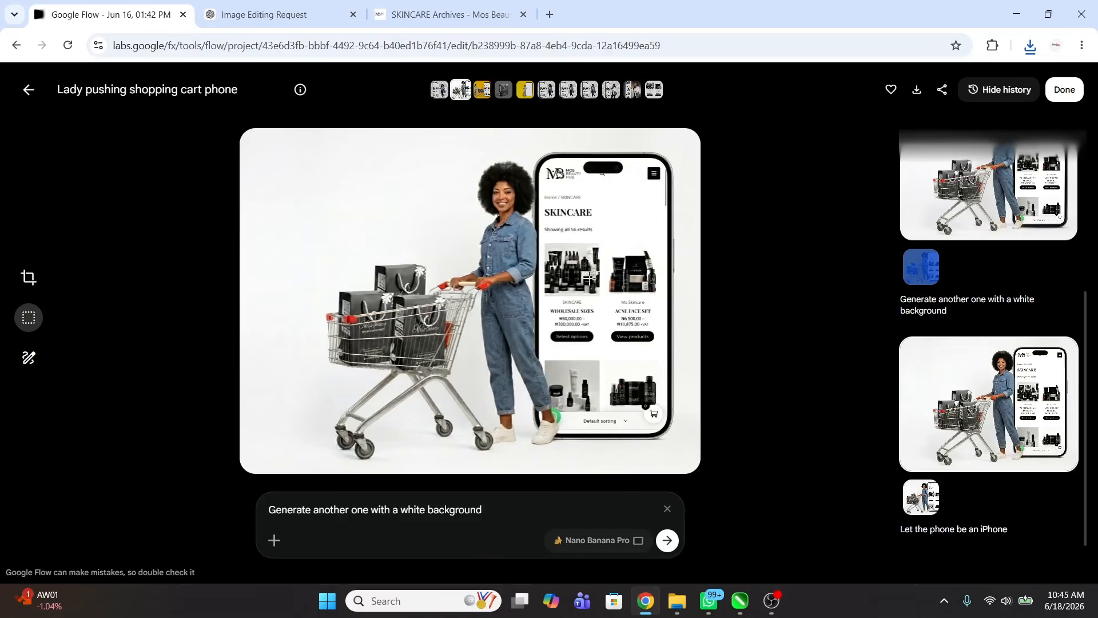
Step: Compare the notched iPhone version with the no-notch and yellow-background versions, ending on the iPhone one
left_click(961, 218)
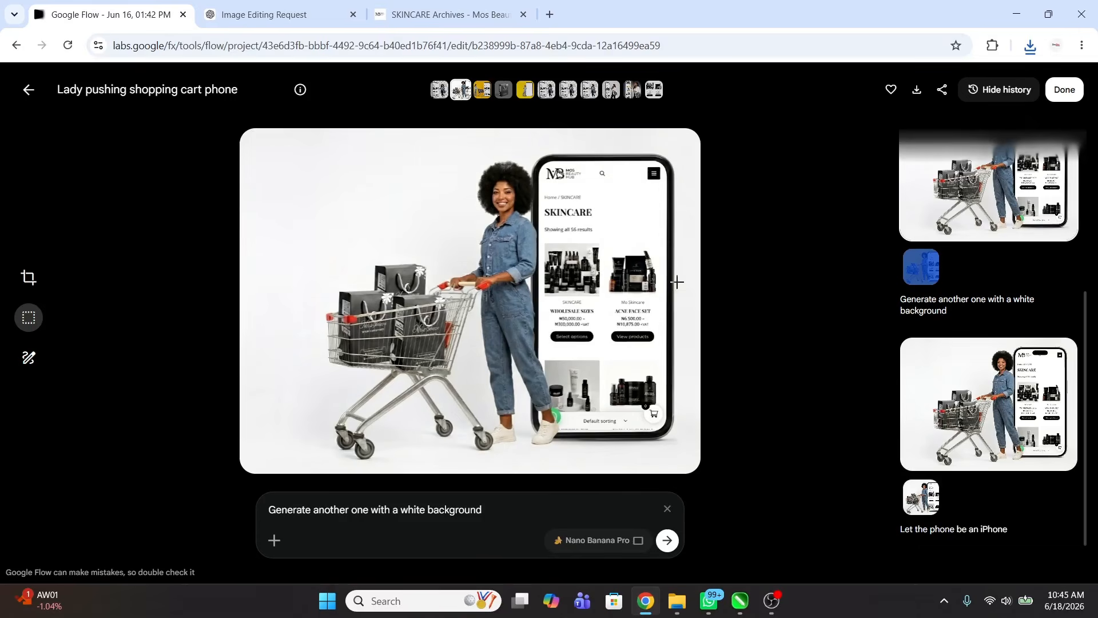
left_click(980, 446)
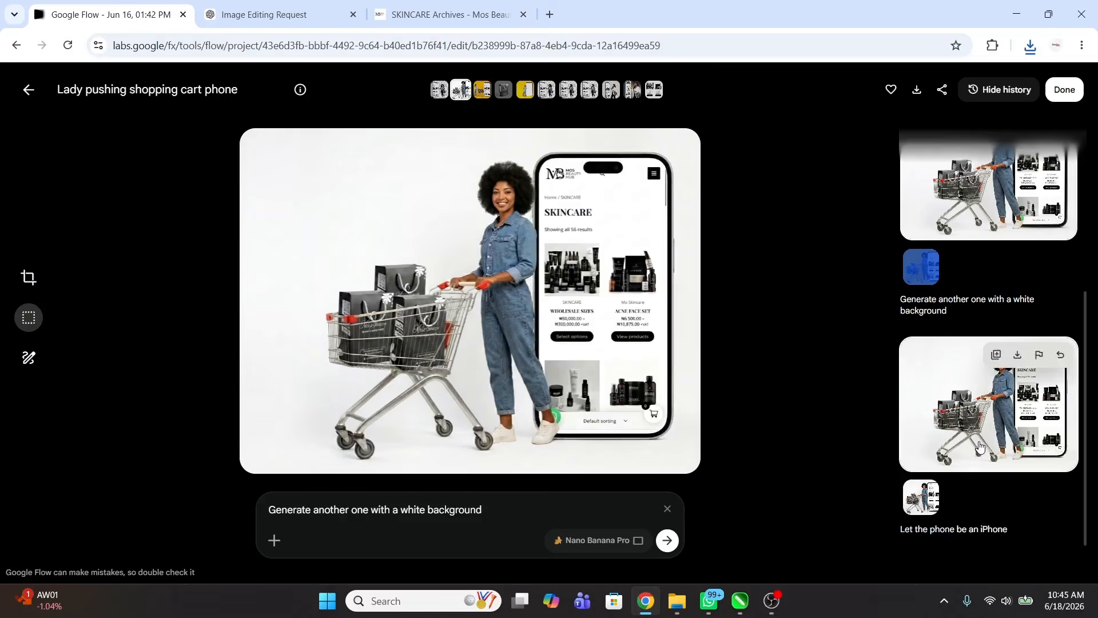
scroll(961, 263, "up", 4)
scroll(962, 366, "down", 1)
left_click(964, 372)
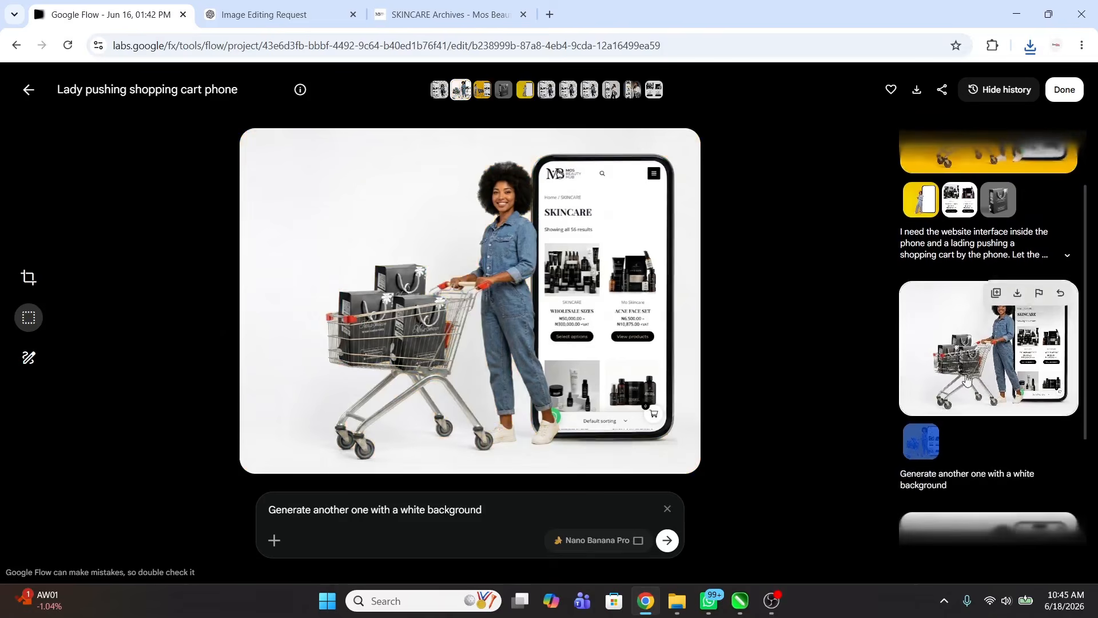
scroll(964, 436, "down", 3)
left_click(964, 436)
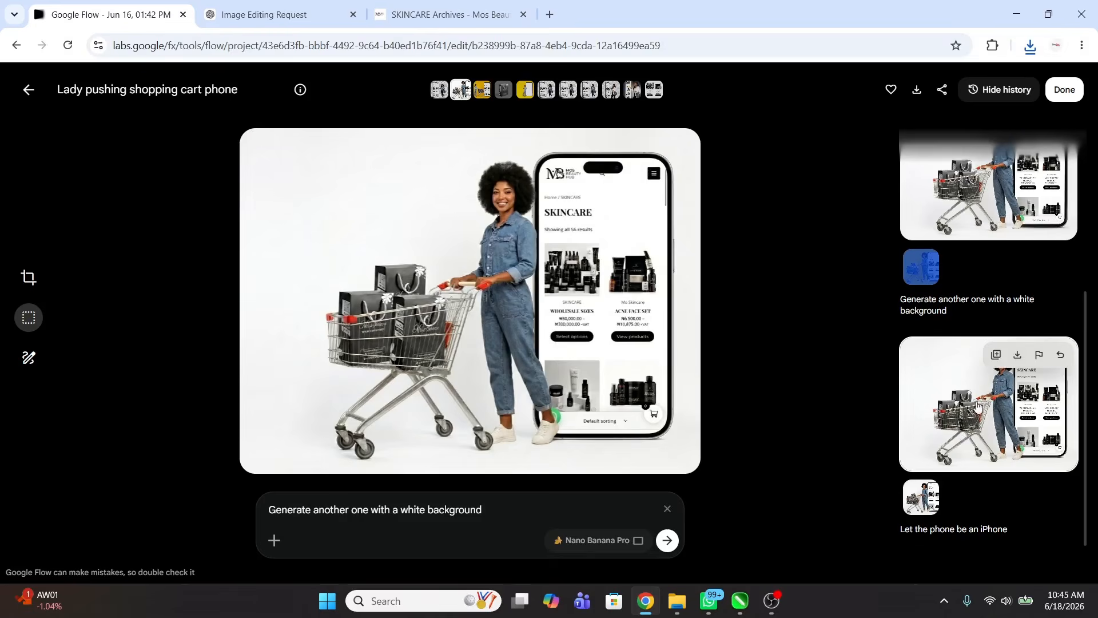
scroll(967, 274, "up", 5)
left_click(954, 214)
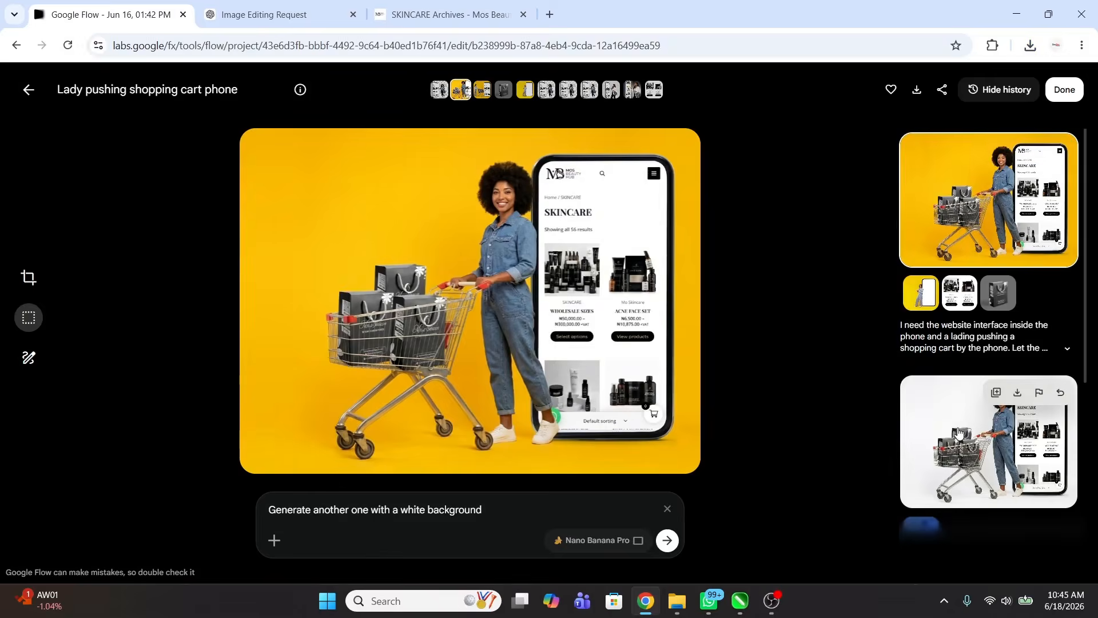
left_click(962, 454)
scroll(976, 515, "down", 2)
left_click(976, 520)
scroll(967, 400, "up", 1)
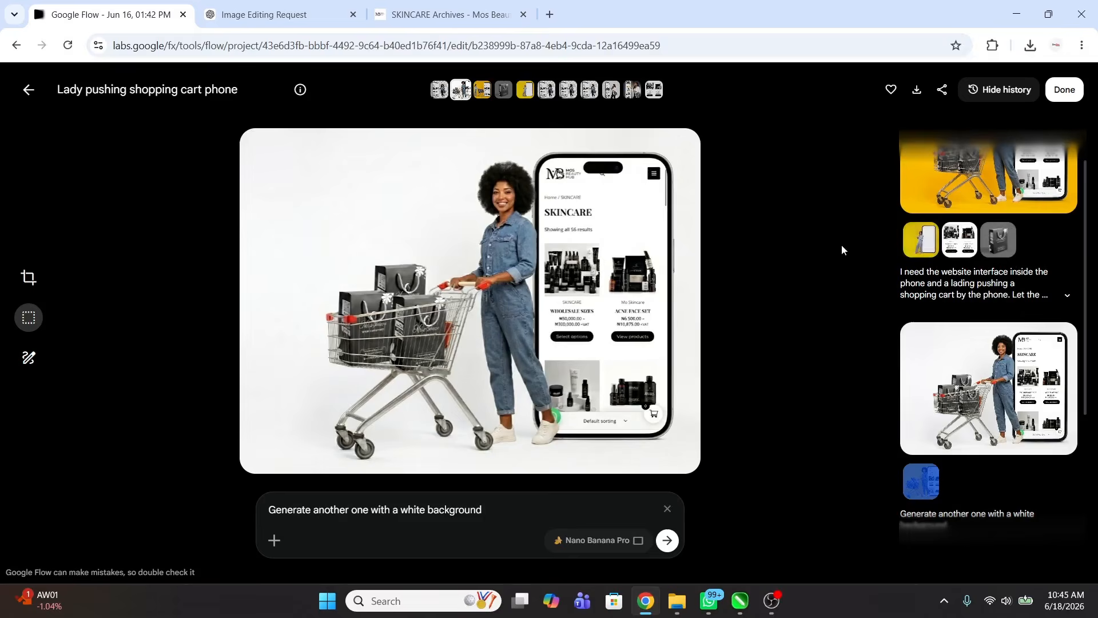
scroll(1010, 354, "down", 3)
scroll(1010, 355, "down", 1)
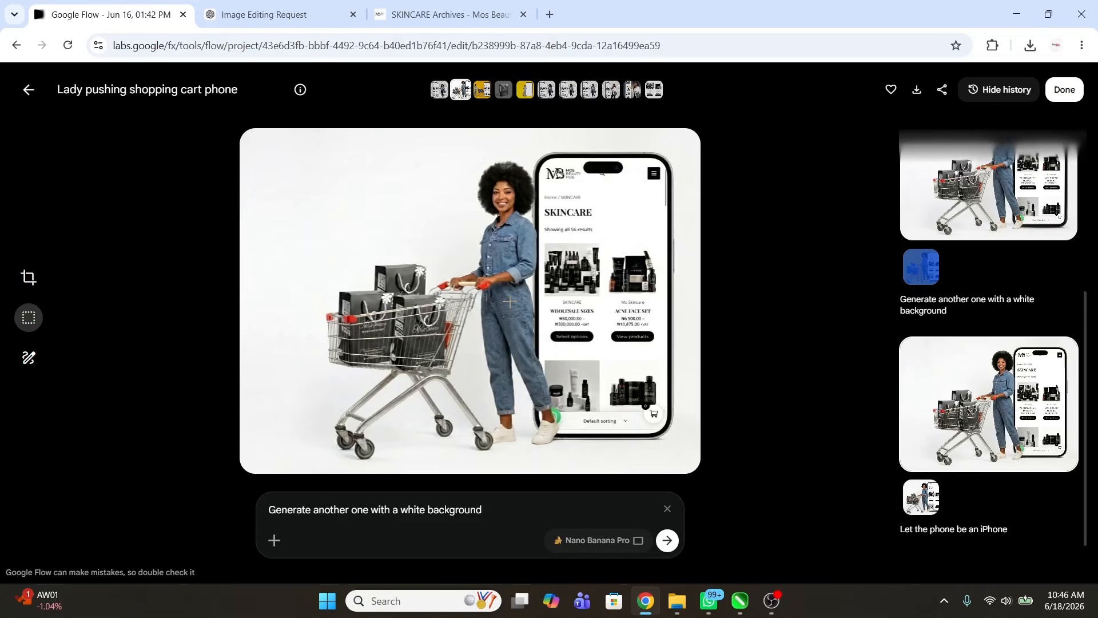
Step: Open nohat.cc in a new tab, start Remove BG, and place the shopping-cart image on the canvas
key("ctrl+t")
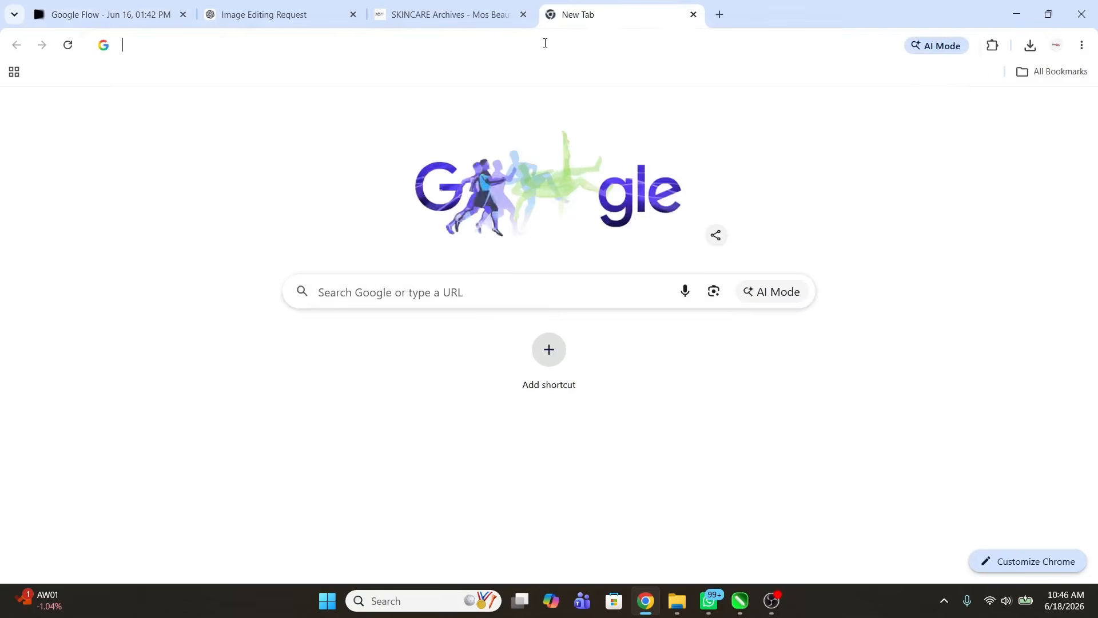
left_click(544, 41)
type("no")
key("Return")
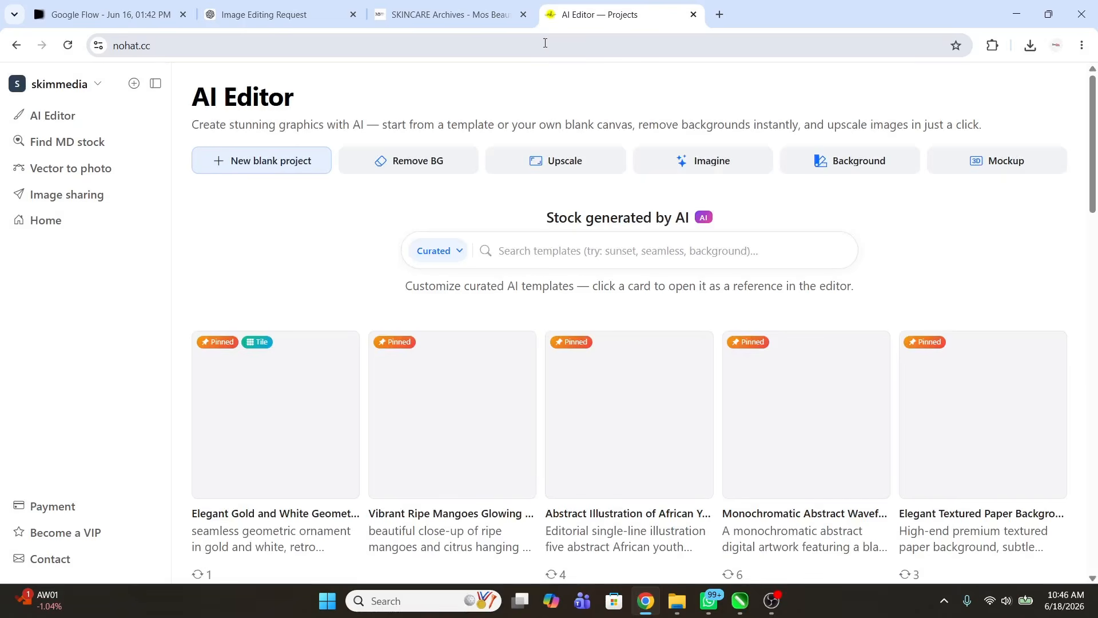
left_click(411, 160)
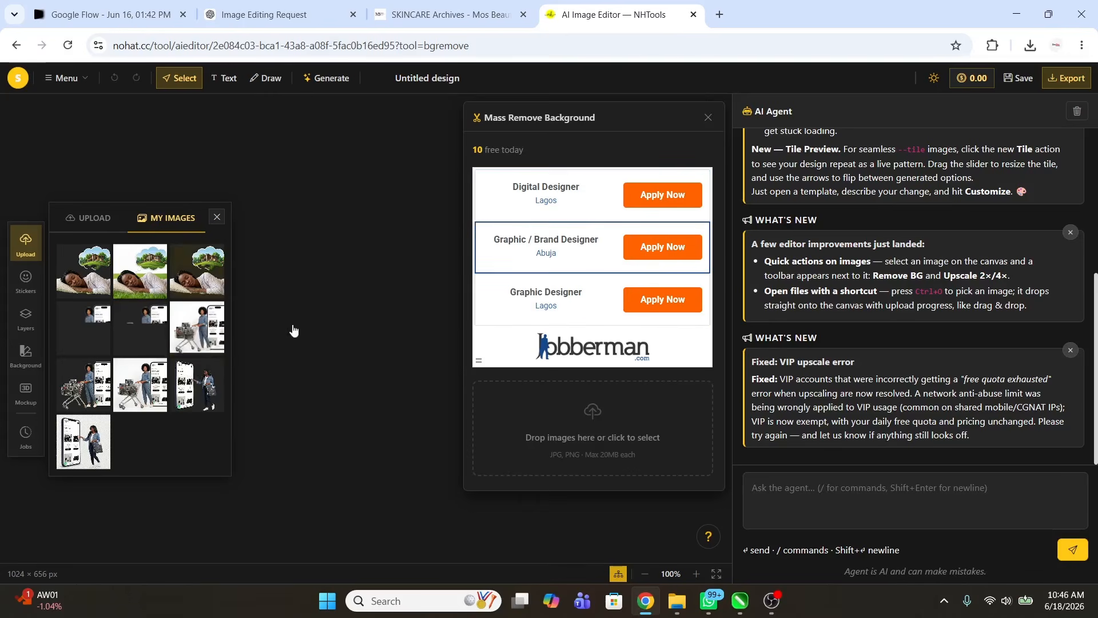
left_click(196, 333)
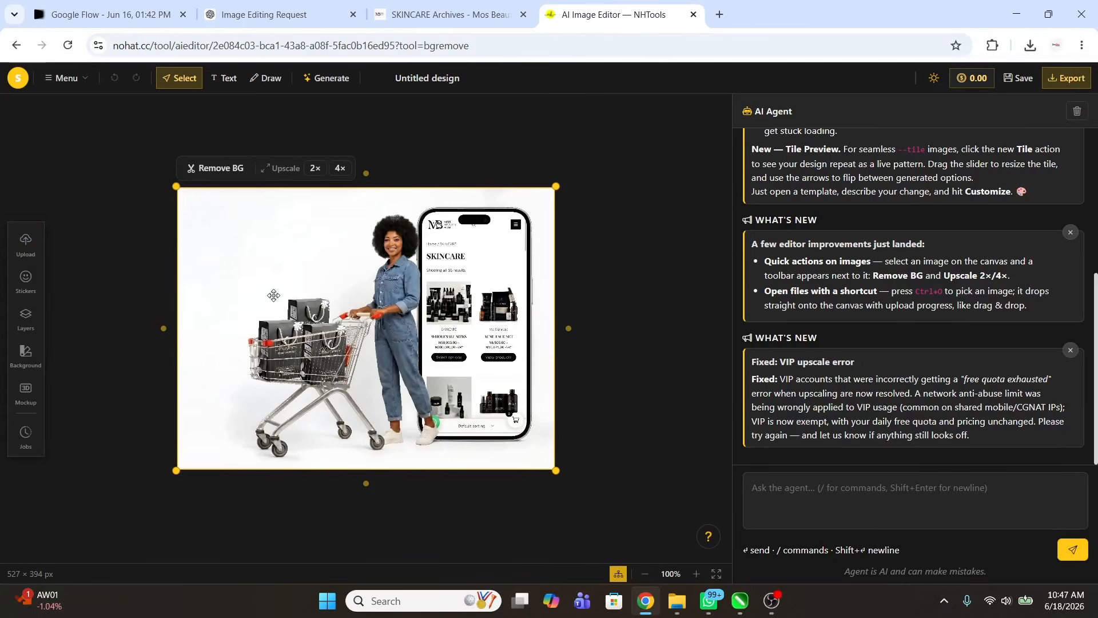
Step: Put the cart image on the canvas, have the AI agent remove its background, and reposition the cutout
left_click(25, 243)
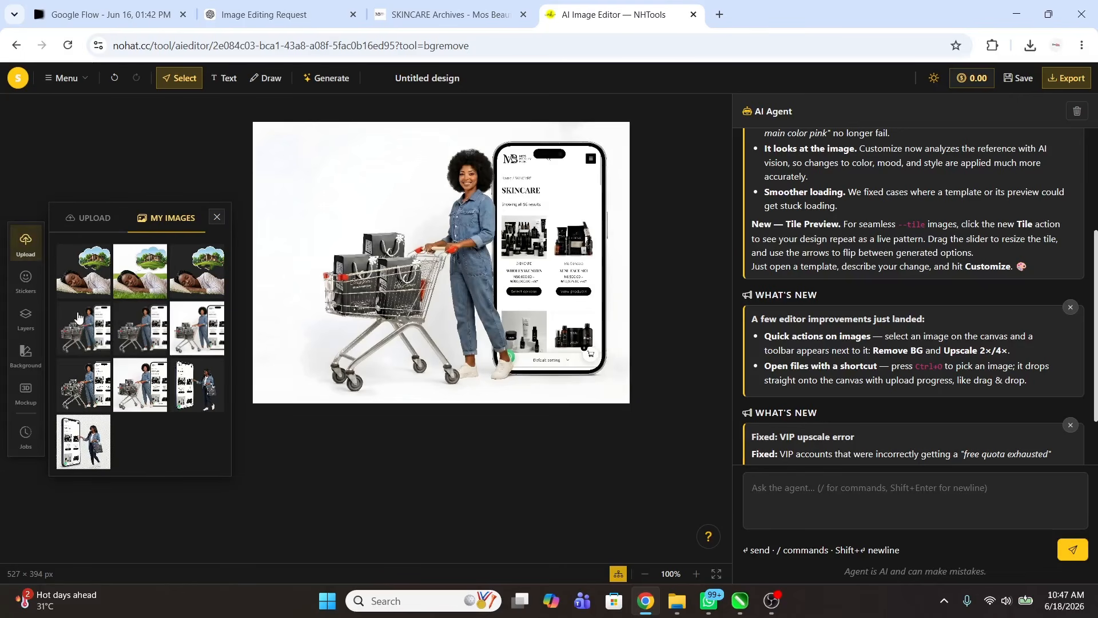
left_click_drag(84, 329, 448, 259)
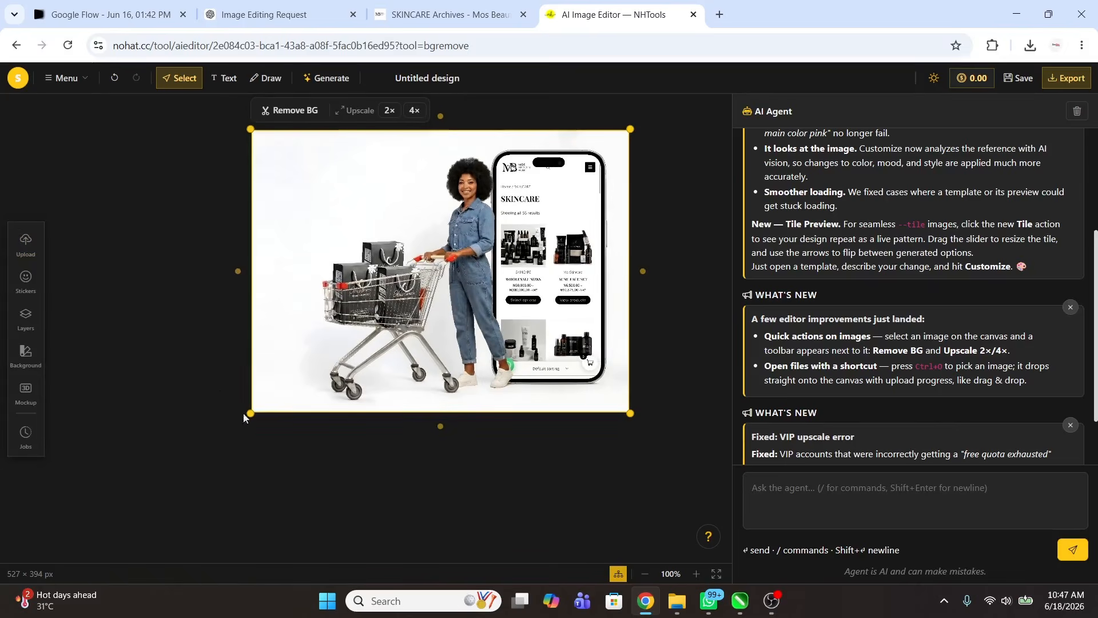
left_click(813, 488)
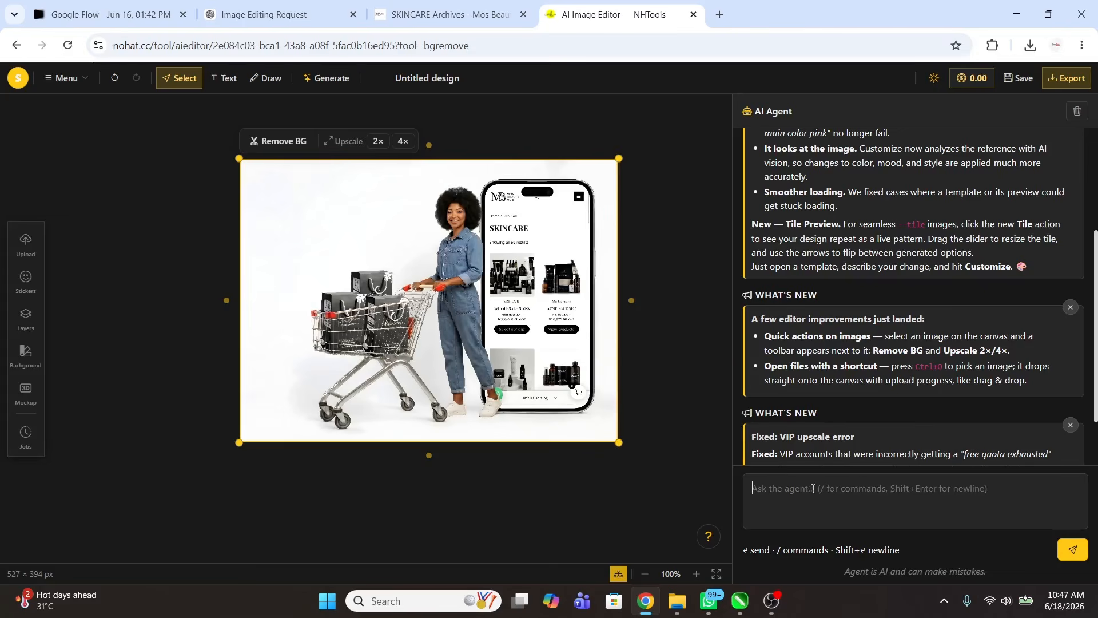
type("Remove the background")
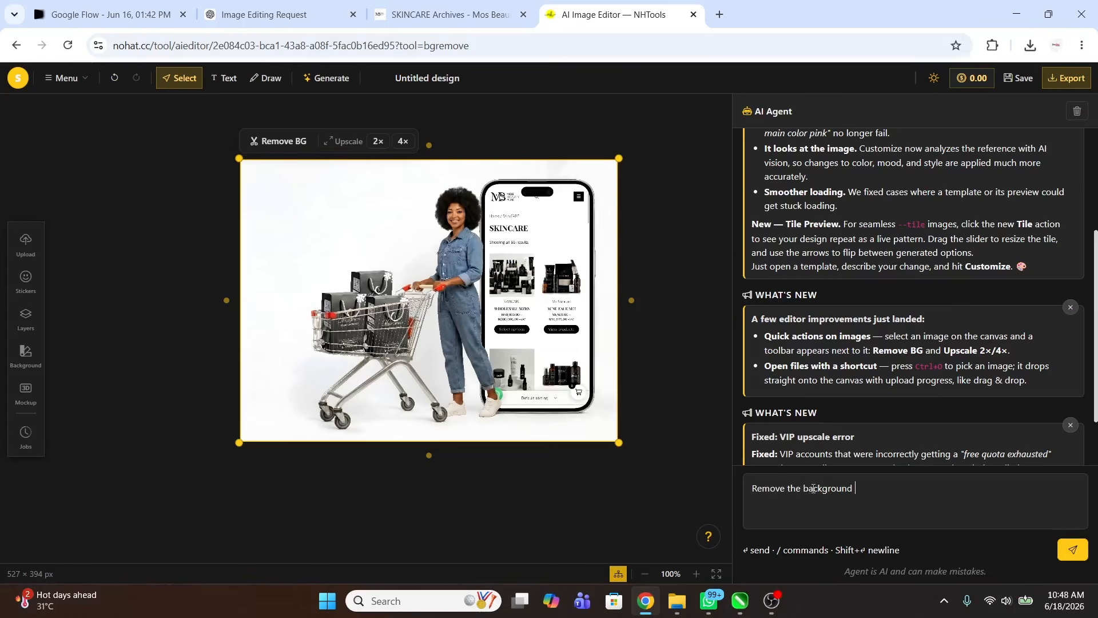
key("Return")
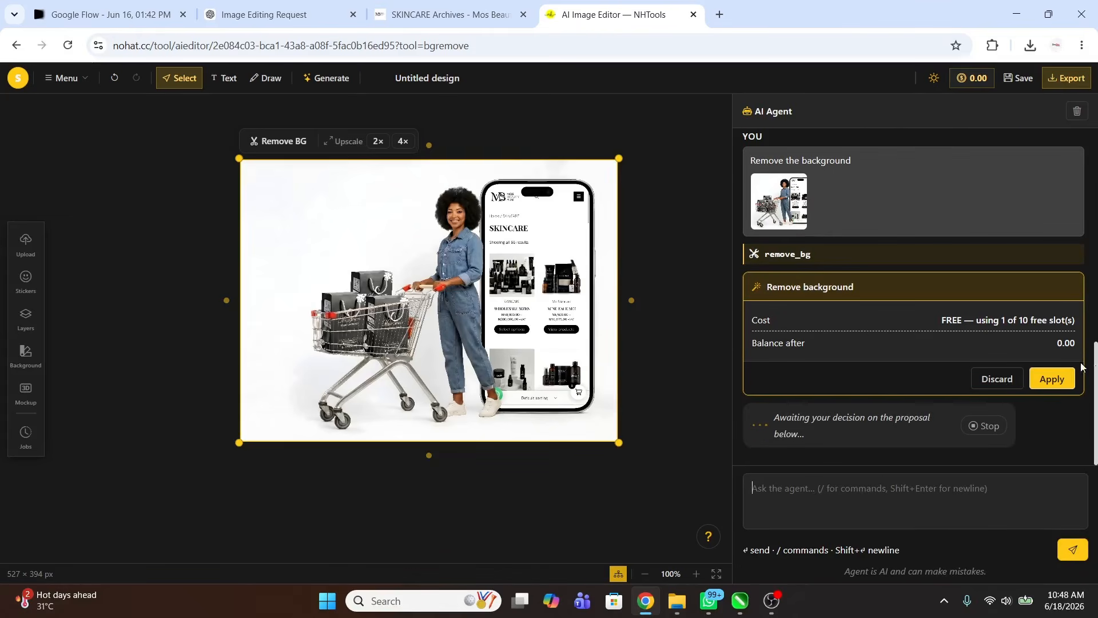
left_click(1053, 379)
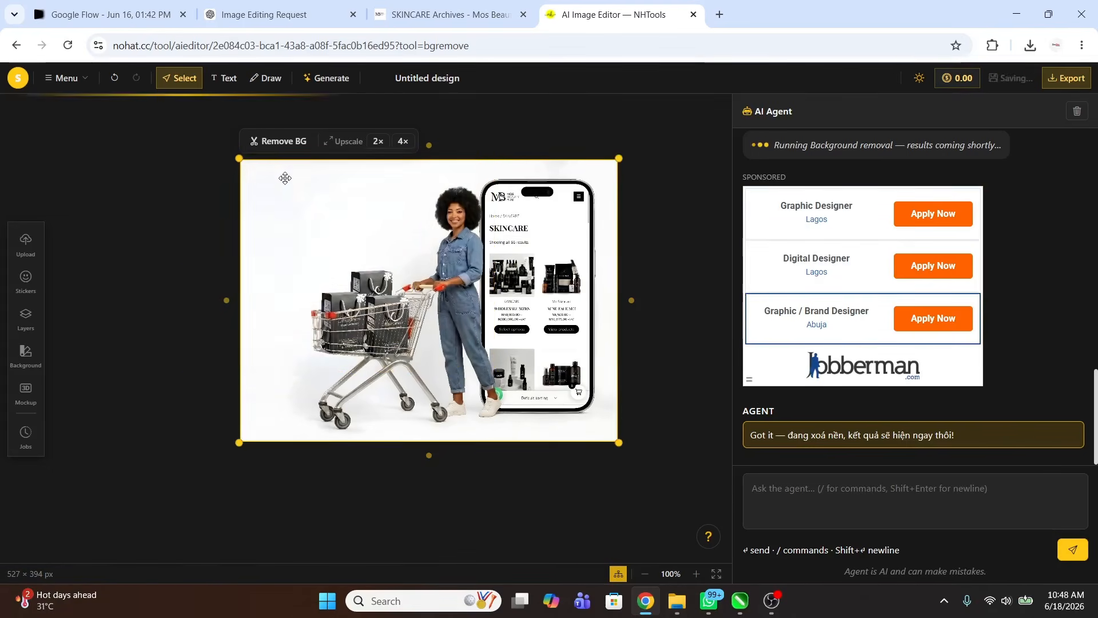
left_click_drag(332, 191, 171, 283)
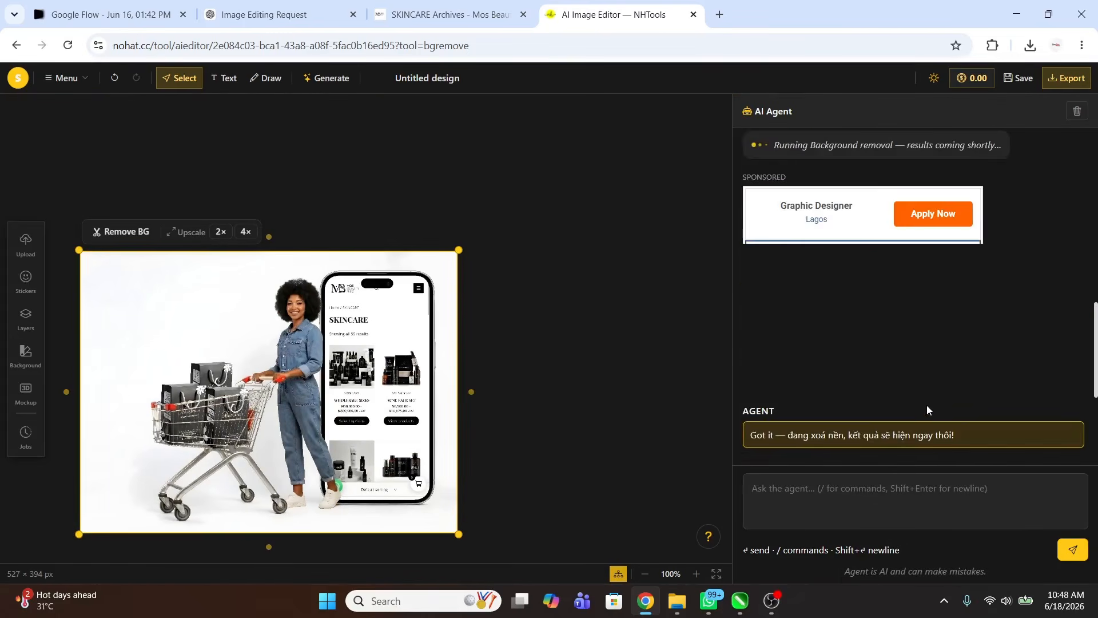
left_click_drag(682, 396, 605, 214)
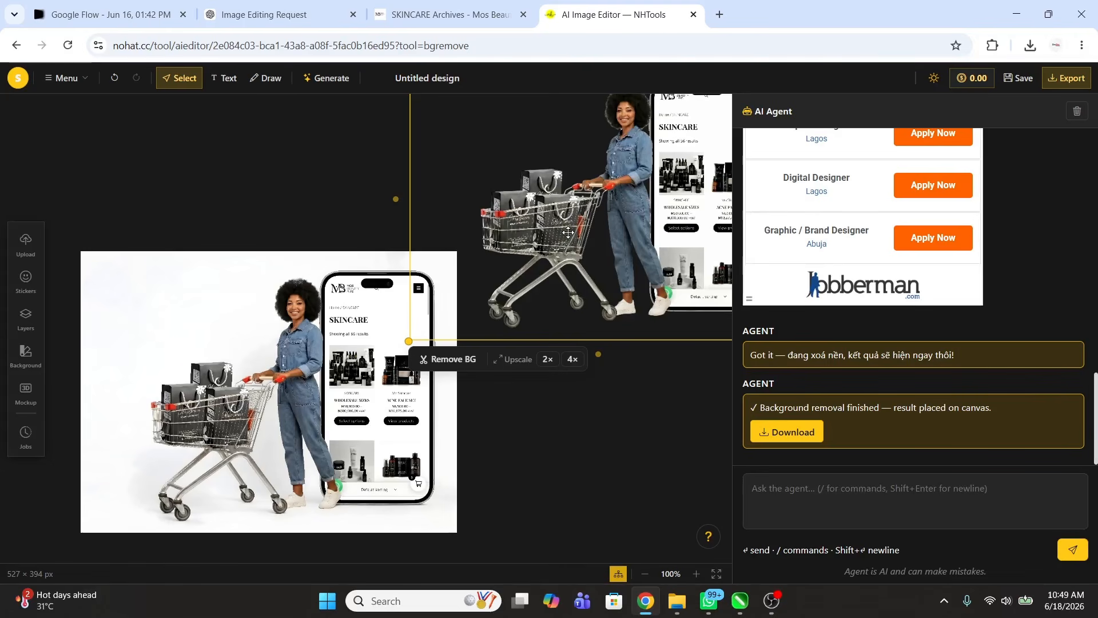
Step: Open the full-size AI result from the download page and save it to disk as a PNG
left_click(781, 434)
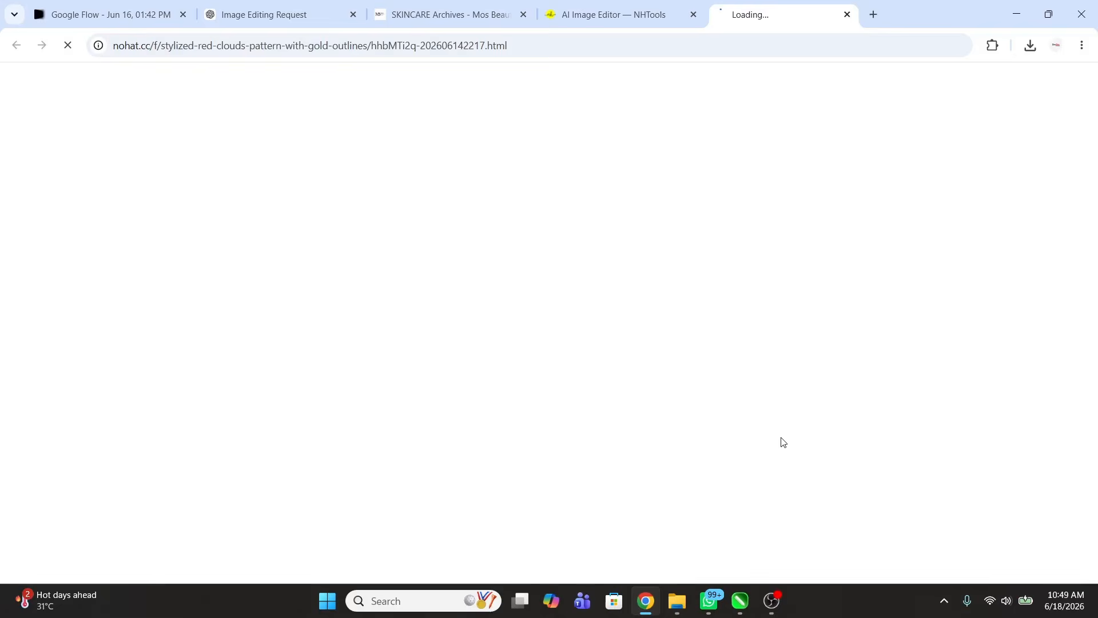
scroll(633, 252, "down", 5)
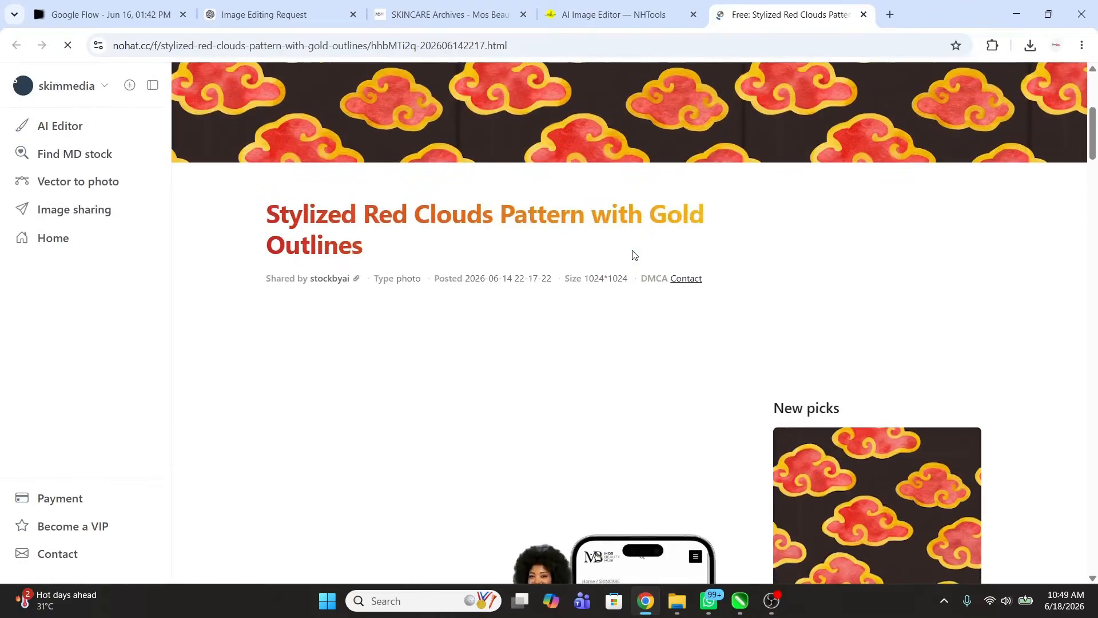
scroll(393, 352, "down", 5)
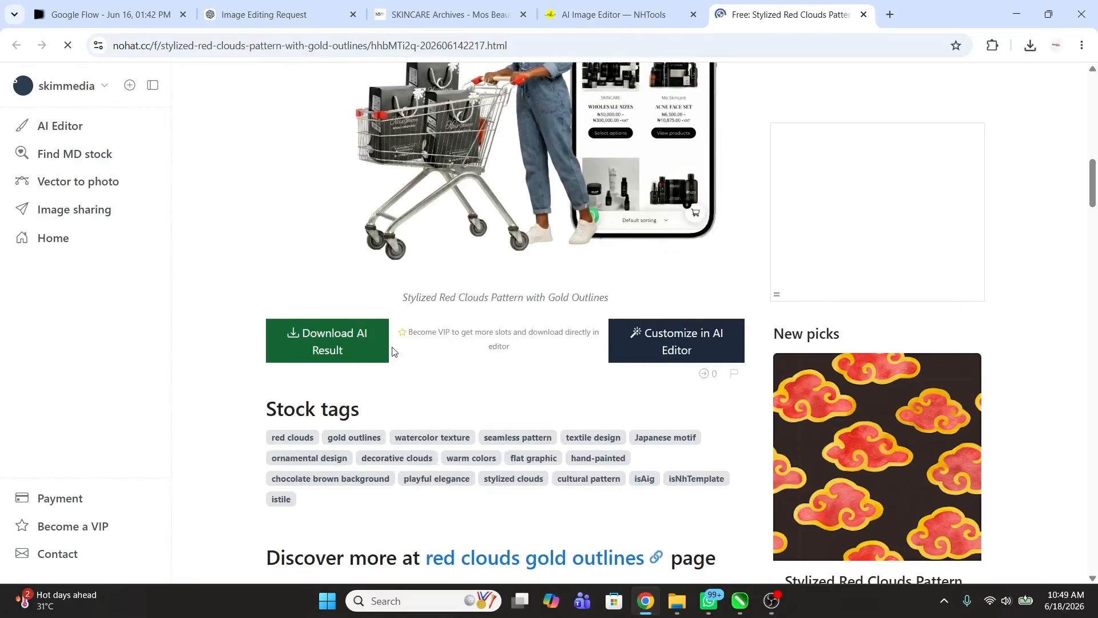
left_click(359, 345)
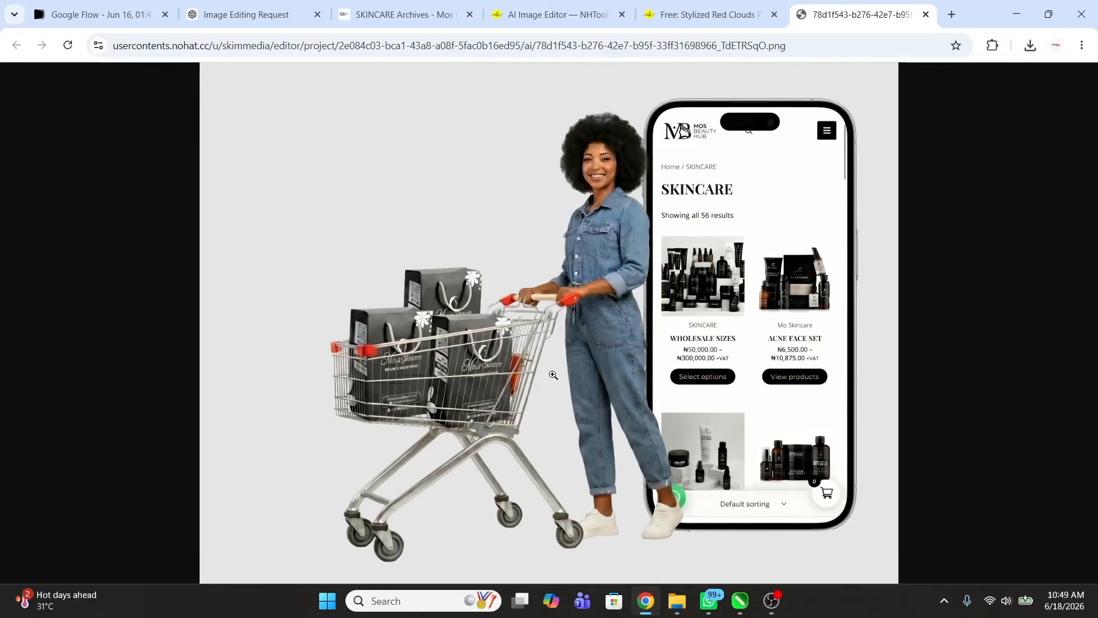
right_click(538, 233)
left_click(610, 272)
left_click(688, 555)
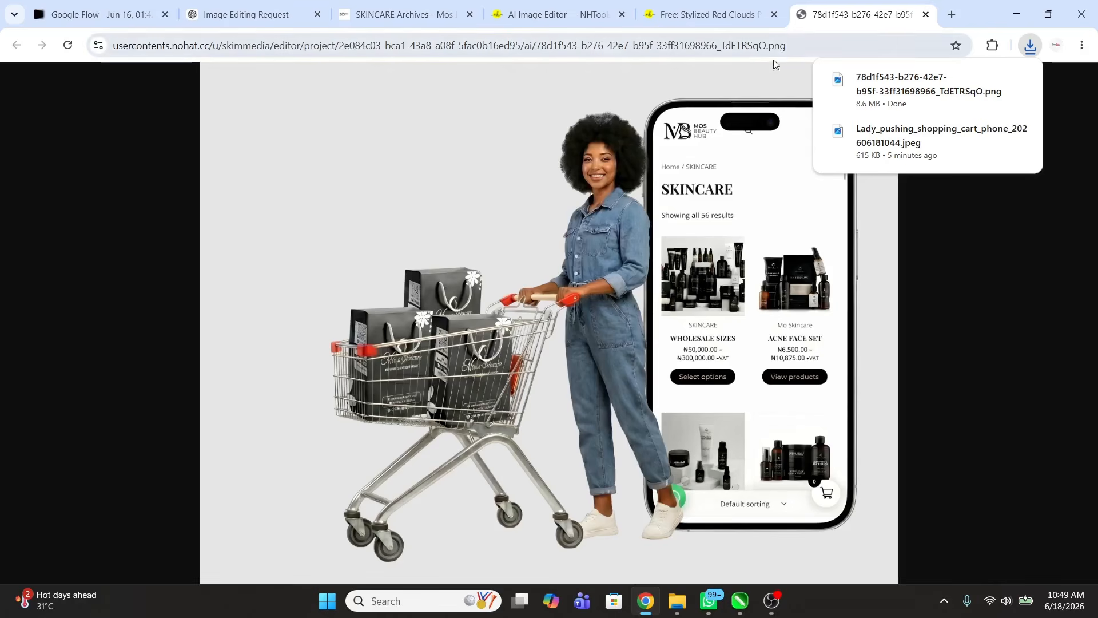
mouse_move(909, 97)
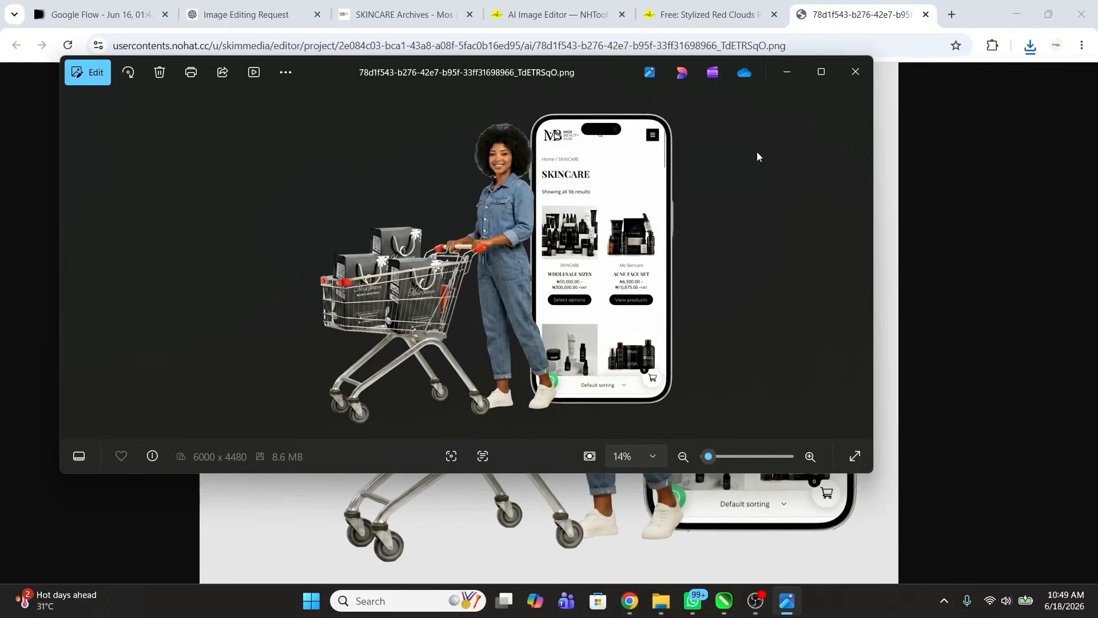
Step: Maximize Photos, then zoom into and pan across the downloaded cart image
left_click(822, 72)
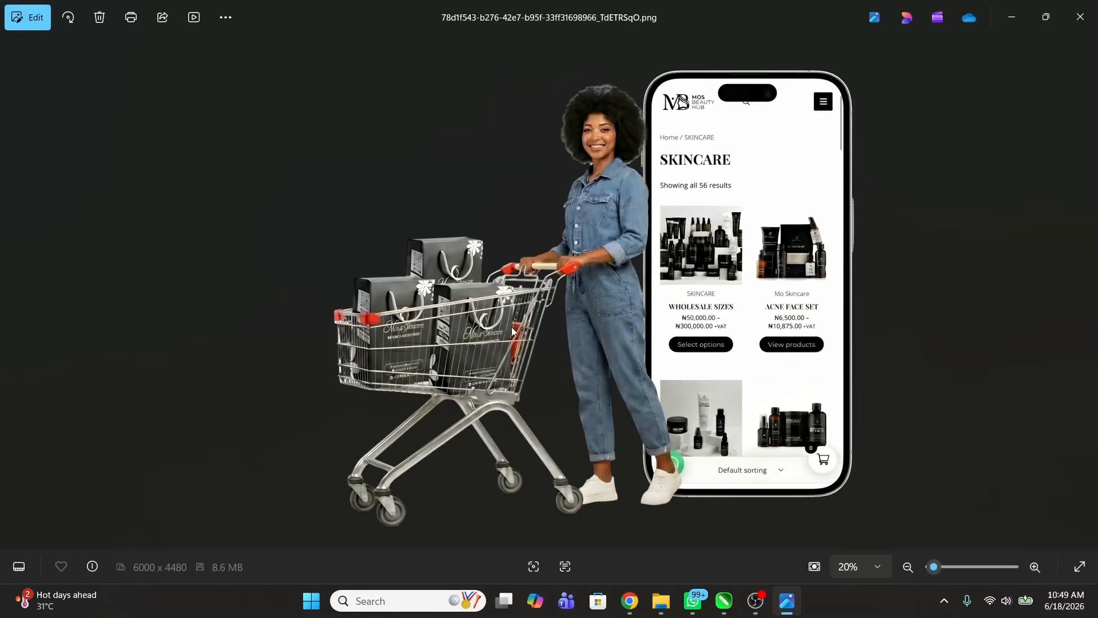
scroll(512, 331, "up", 6)
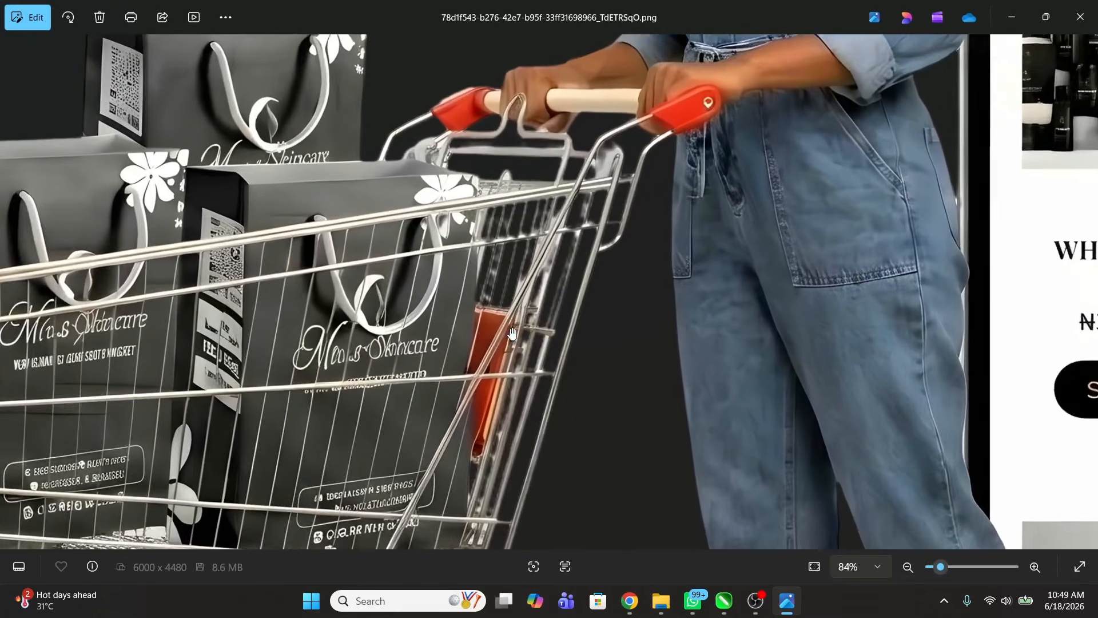
left_click_drag(397, 319, 678, 171)
Step: Close Photos, minimize Chrome and return to the PROMO SLYER flyer in CorelDRAW
left_click(1091, 24)
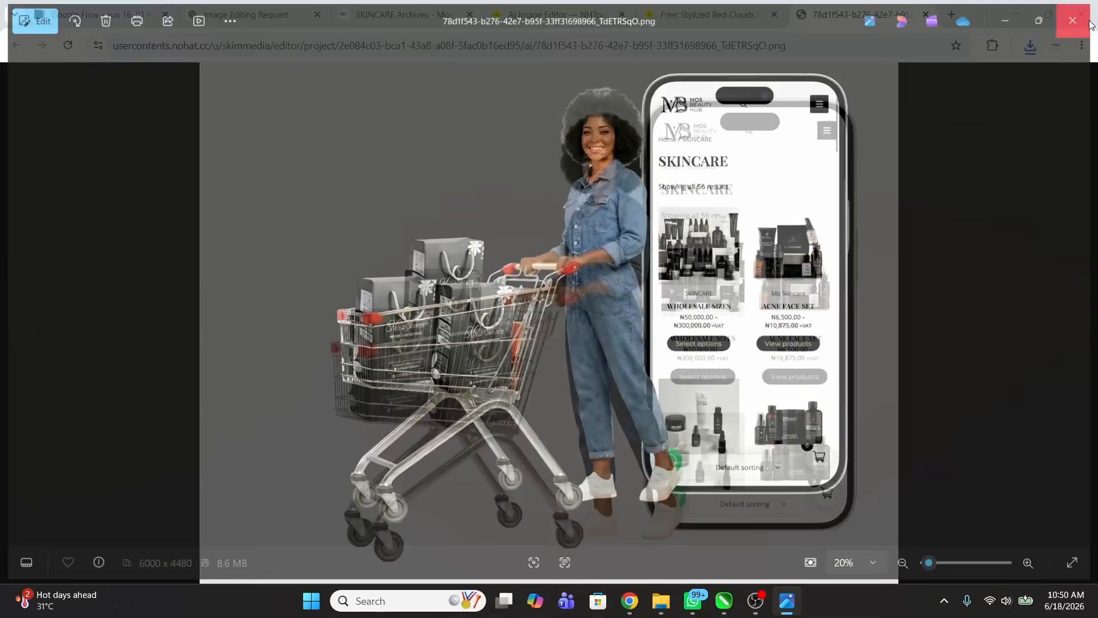
left_click(1017, 12)
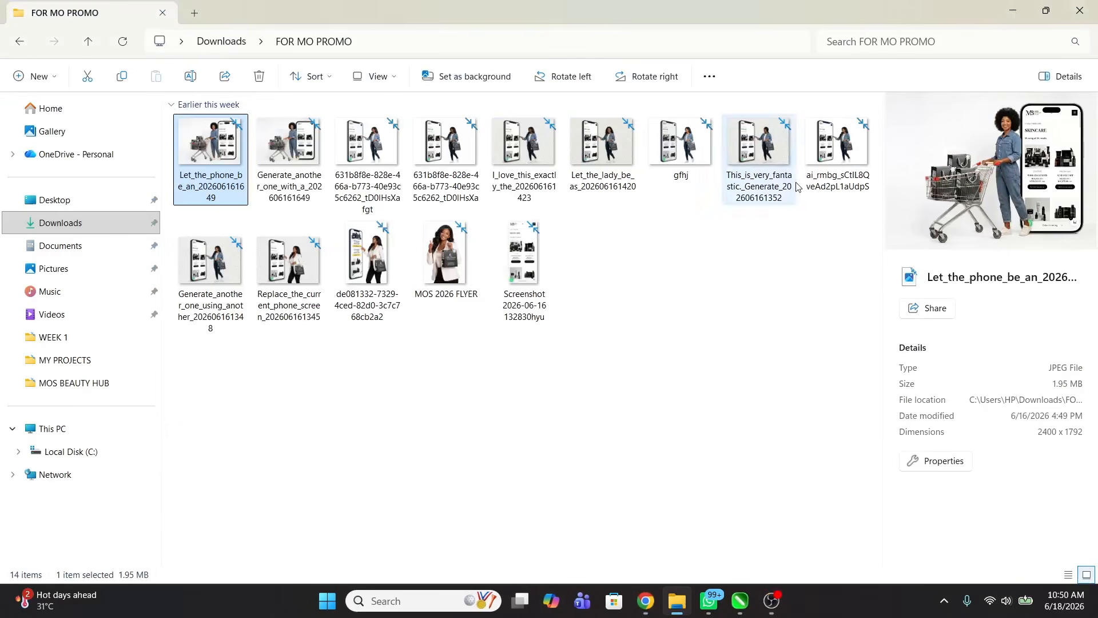
left_click(740, 600)
left_click(708, 243)
left_click(794, 271)
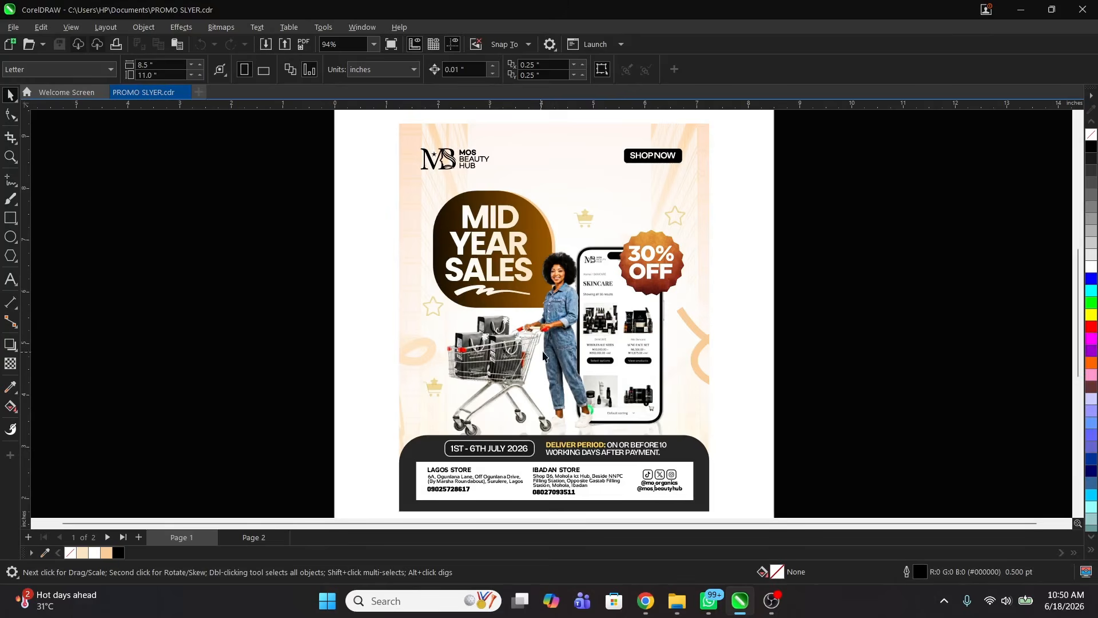
Step: Draw a 6 x 7.5 inch rectangle in the middle of Page 2
left_click(254, 537)
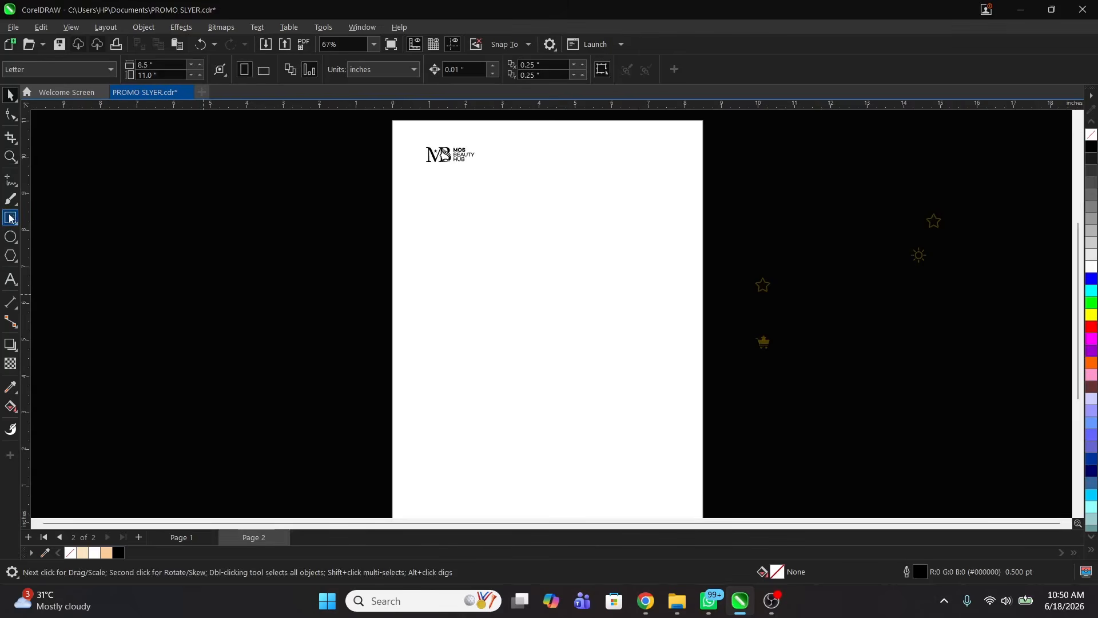
left_click(10, 218)
left_click_drag(455, 246, 666, 359)
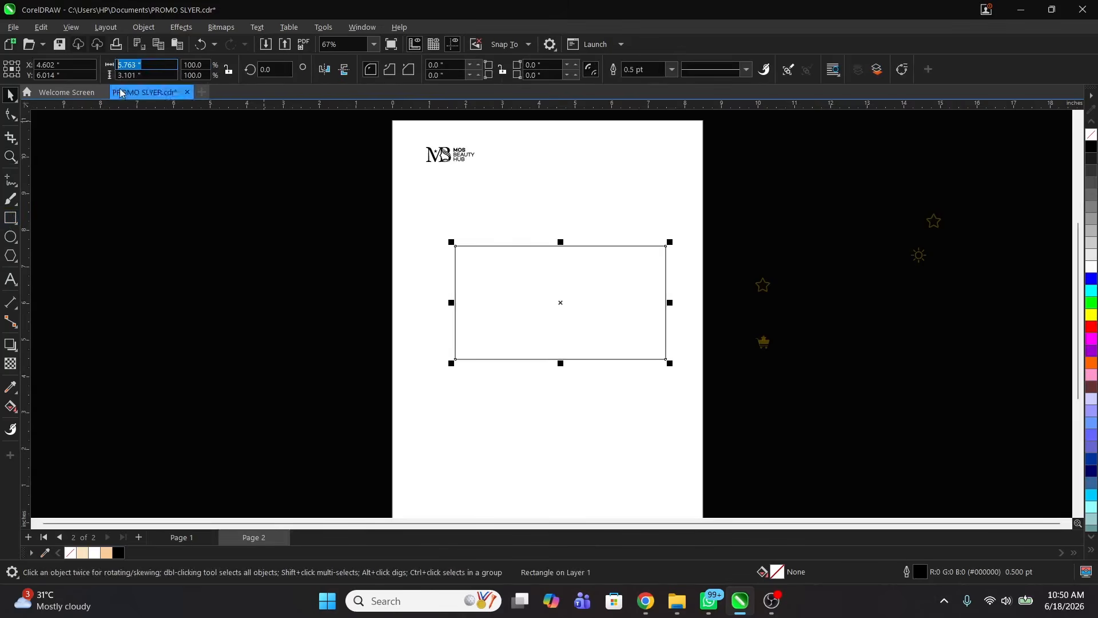
type("6")
key("Tab")
type("7")
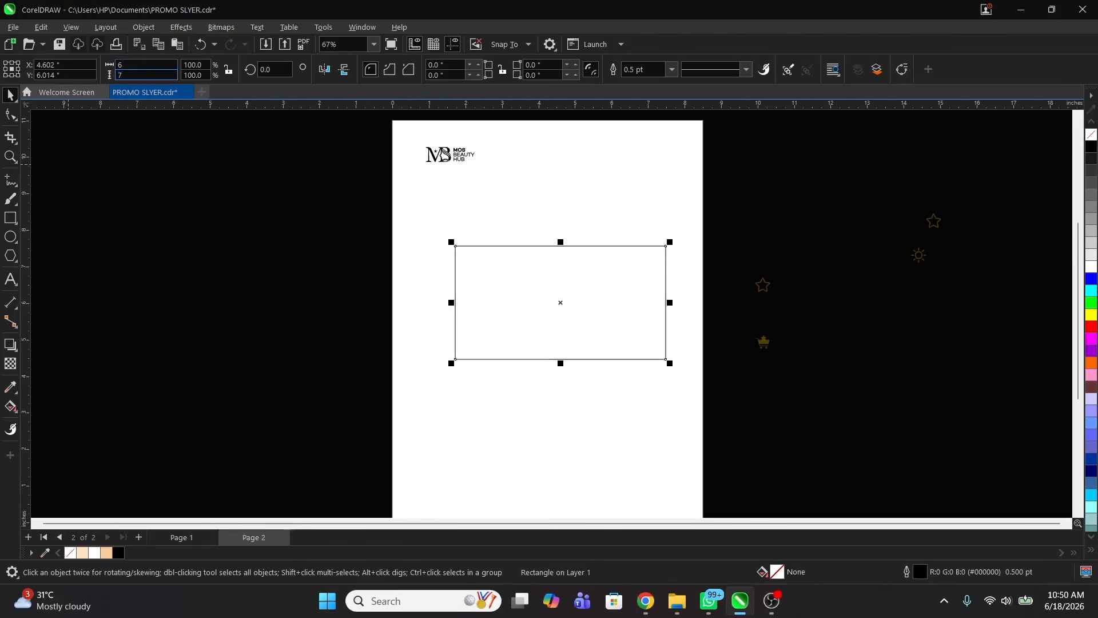
type(".5")
key("Return")
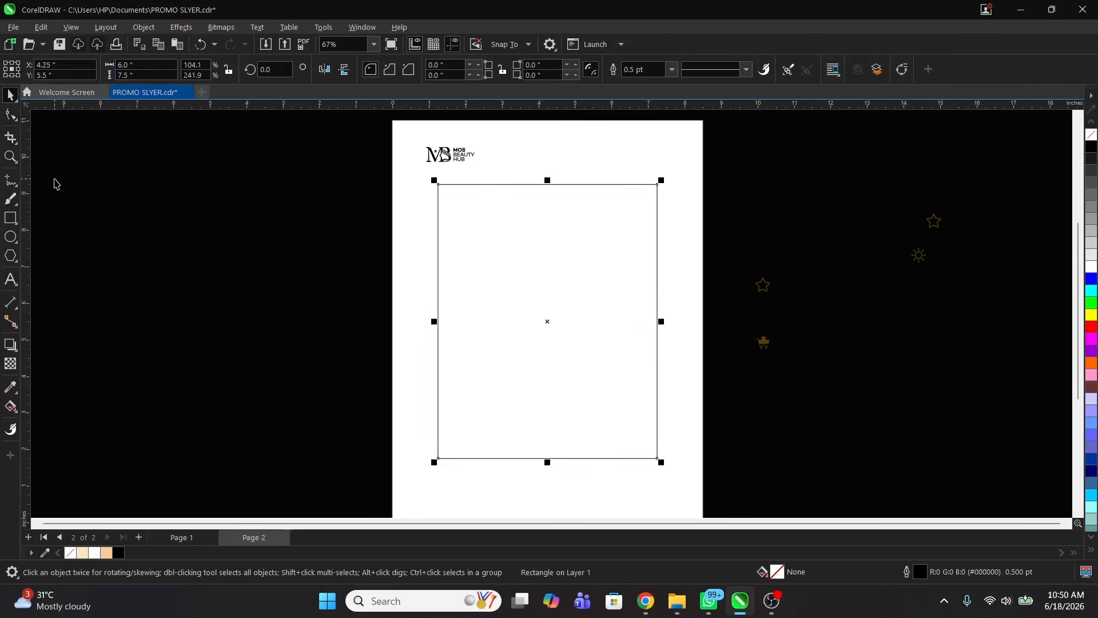
Step: Give the rectangle an elliptical fountain fill fading from white to light peach
key("F2")
left_click_drag(385, 153, 707, 469)
key("g")
left_click_drag(523, 318, 797, 326)
left_click(233, 69)
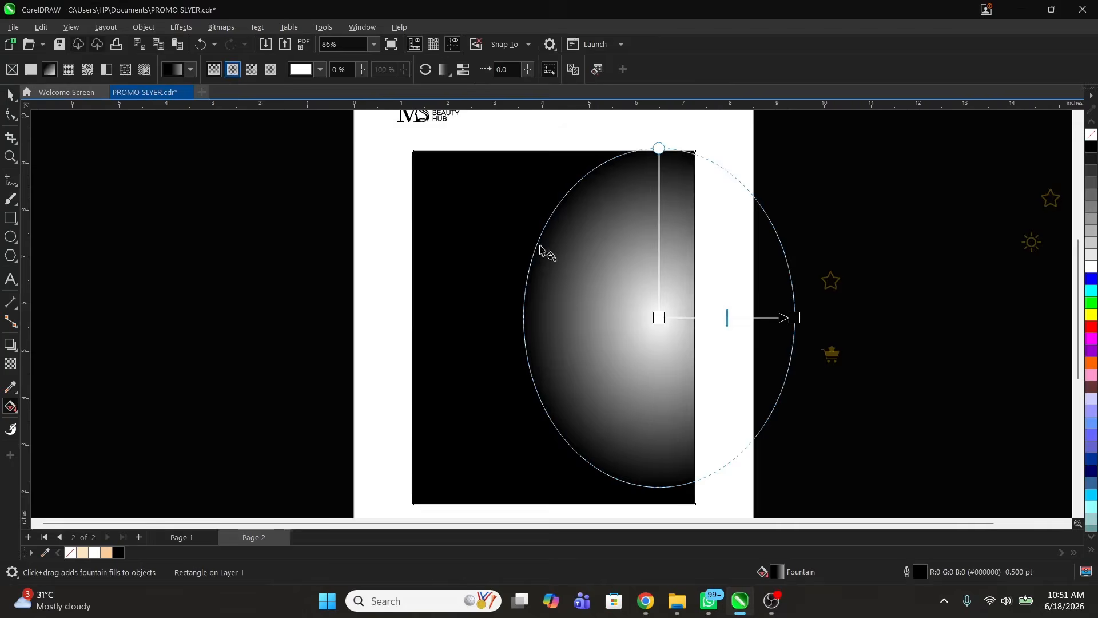
left_click_drag(675, 330, 560, 330)
left_click(794, 318)
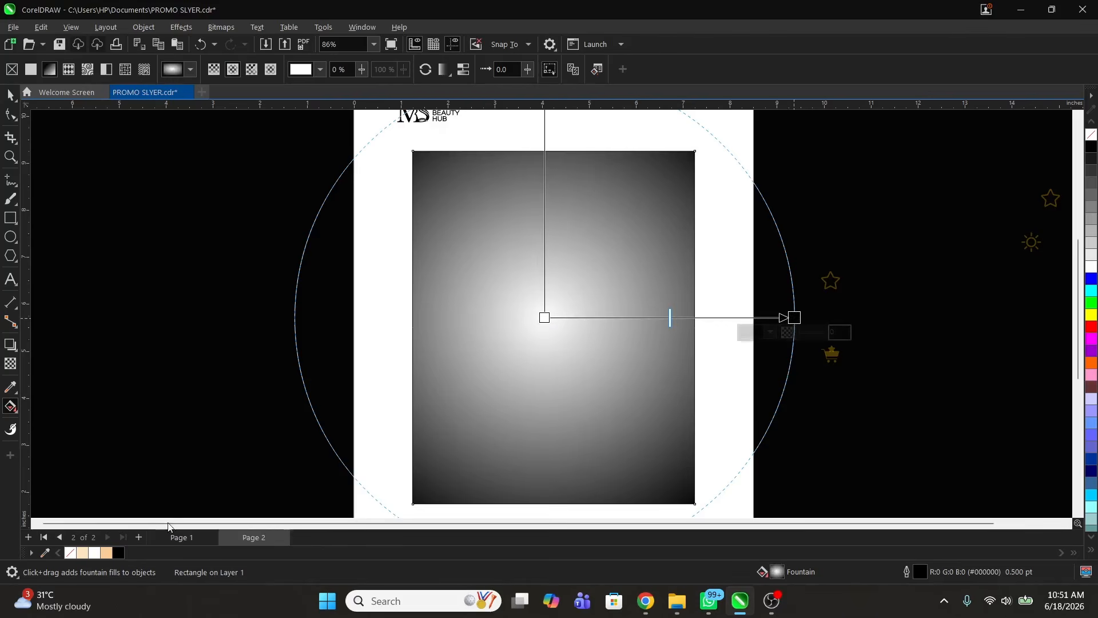
left_click(83, 554)
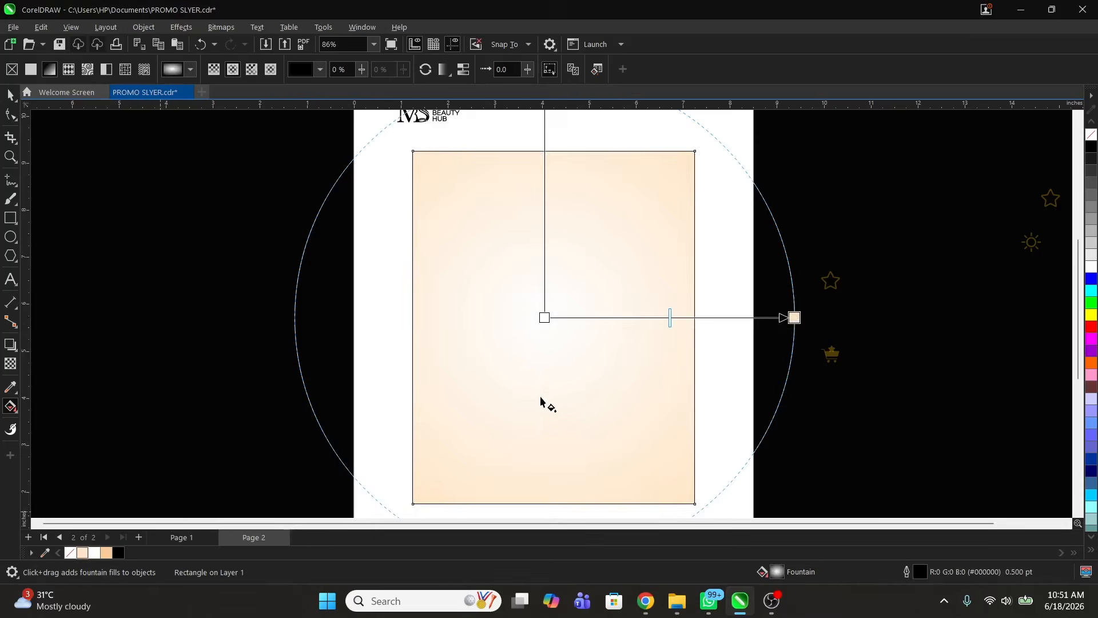
left_click_drag(795, 317, 962, 313)
key("space")
right_click(860, 228)
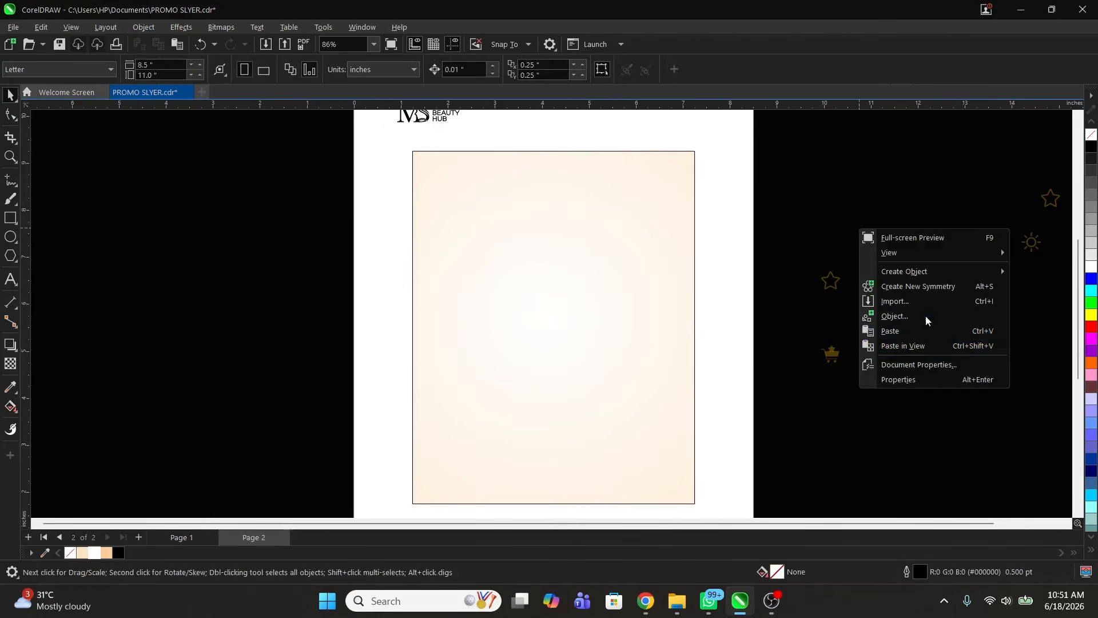
Step: Import ovfs and ovfs hj from Downloads, placing the texture right and the city photo left of the page
left_click(895, 302)
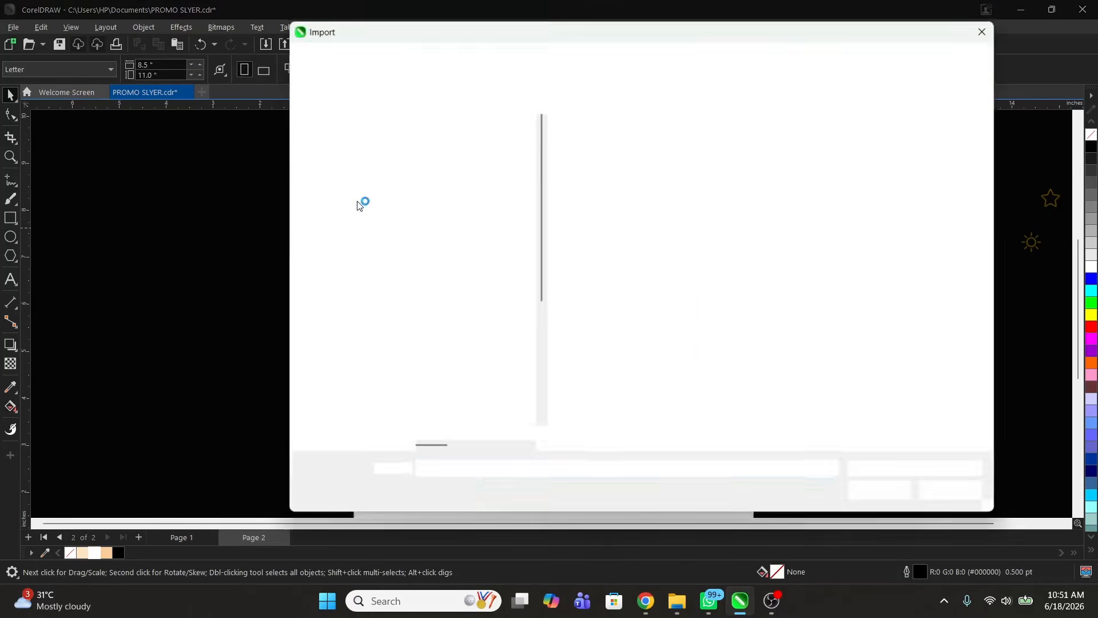
left_click(350, 234)
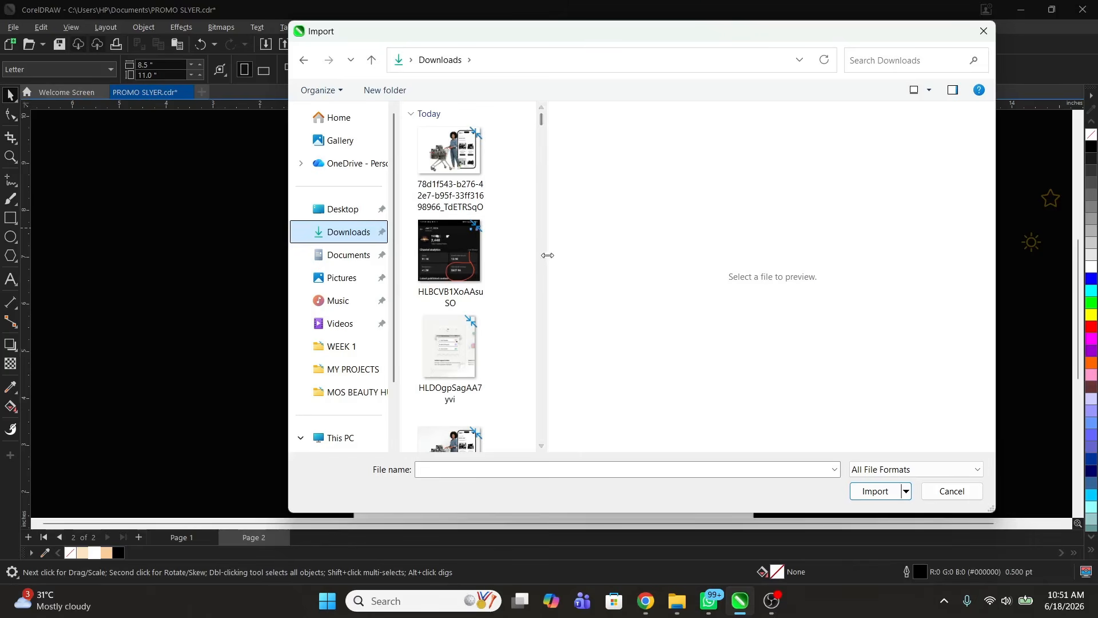
scroll(547, 255, "down", 5)
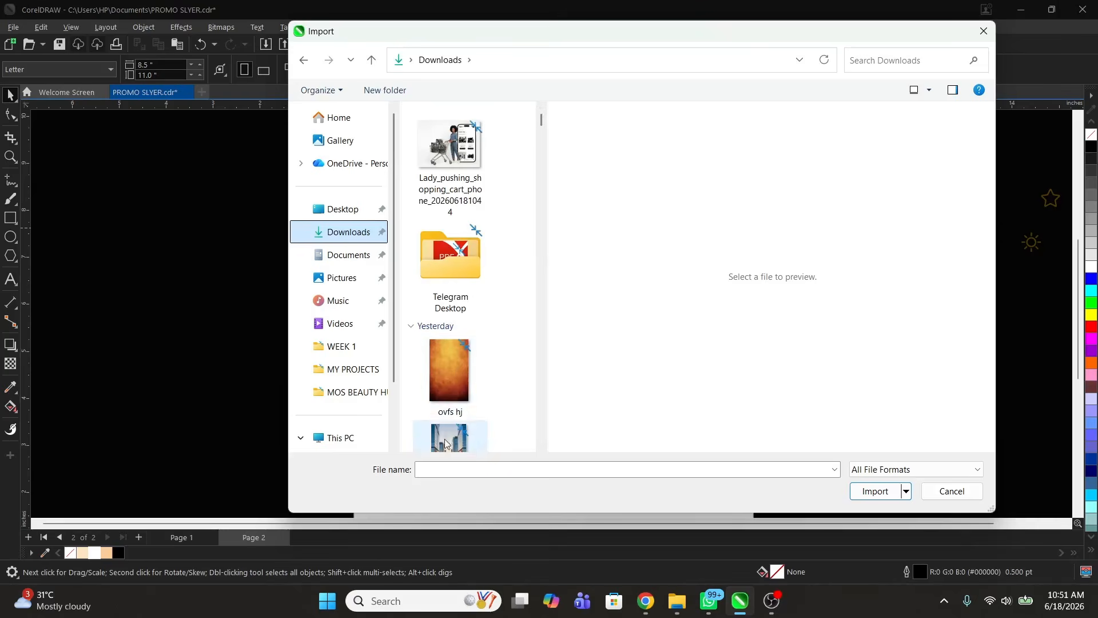
left_click(446, 444)
left_click(449, 317, "ctrl")
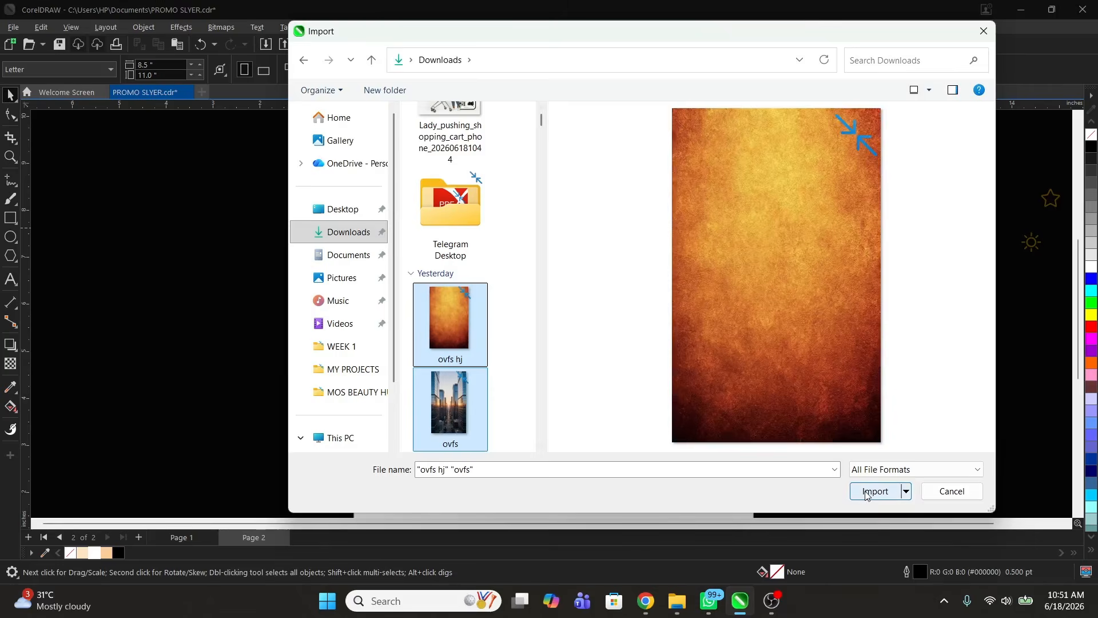
left_click(867, 492)
left_click(777, 205)
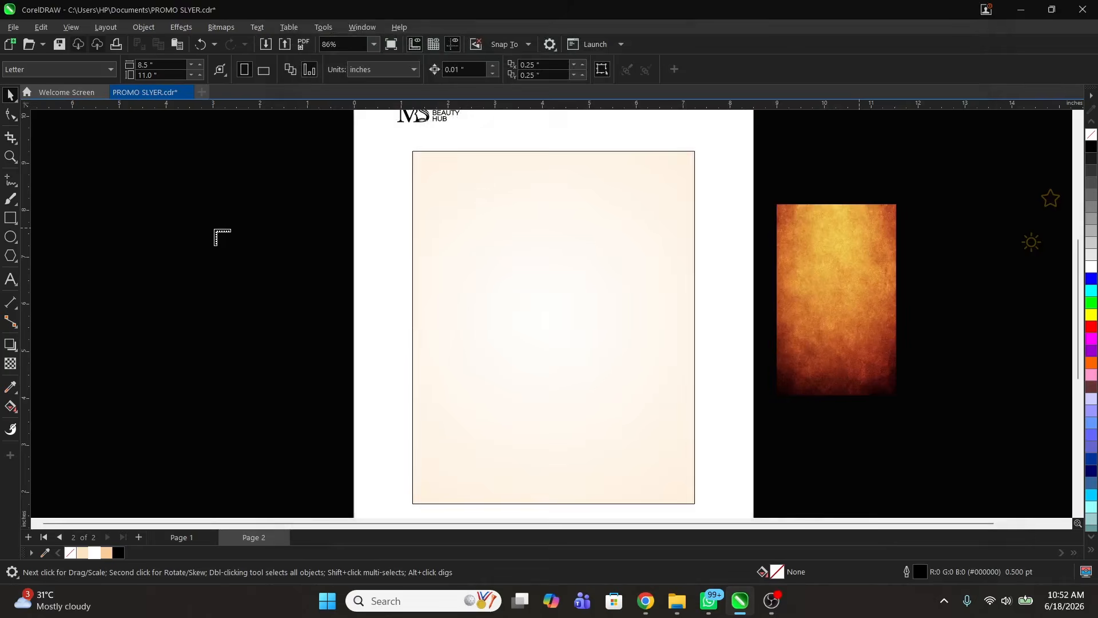
left_click_drag(215, 231, 331, 393)
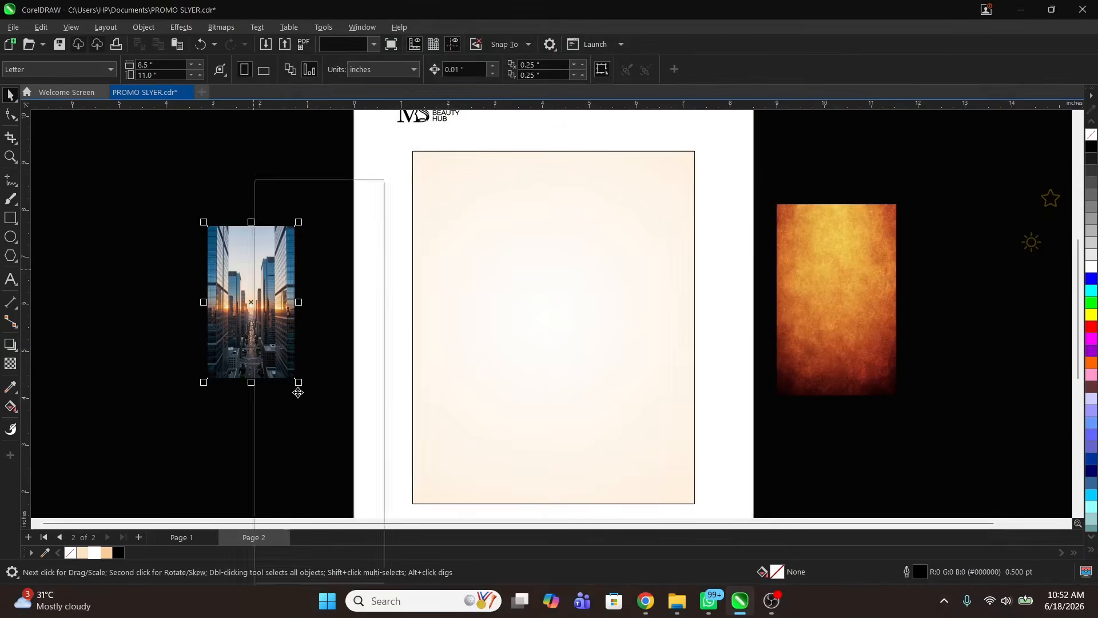
Step: PowerClip the city photo into the peach rectangle, enlarge it to 94.2% and move it down
left_click(319, 382)
left_click(567, 314)
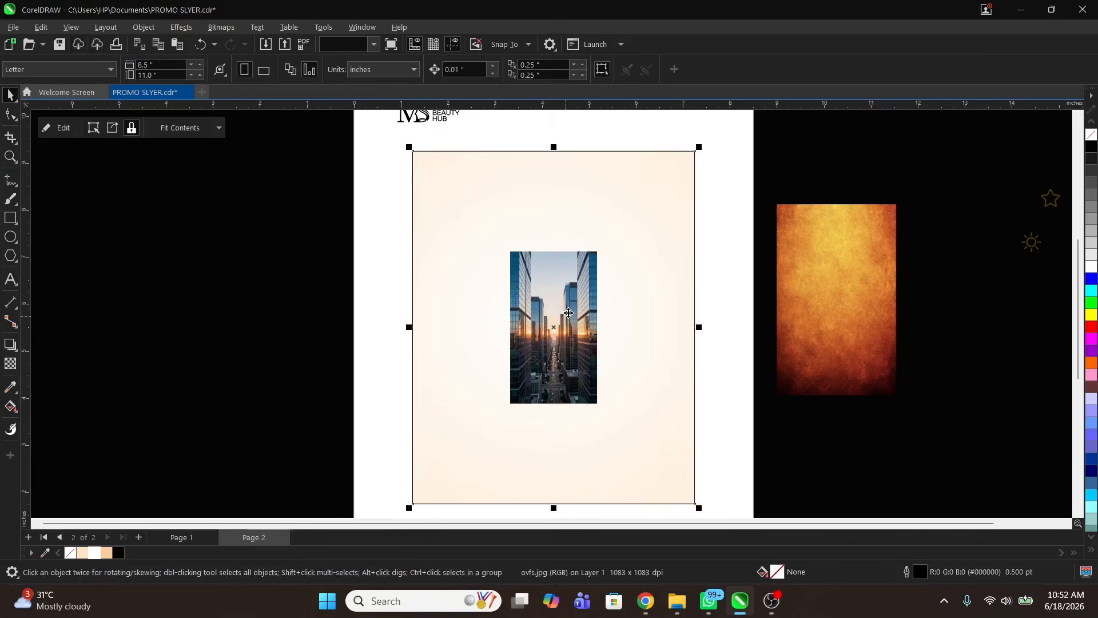
left_click(568, 313, "ctrl")
left_click_drag(600, 246, 625, 206)
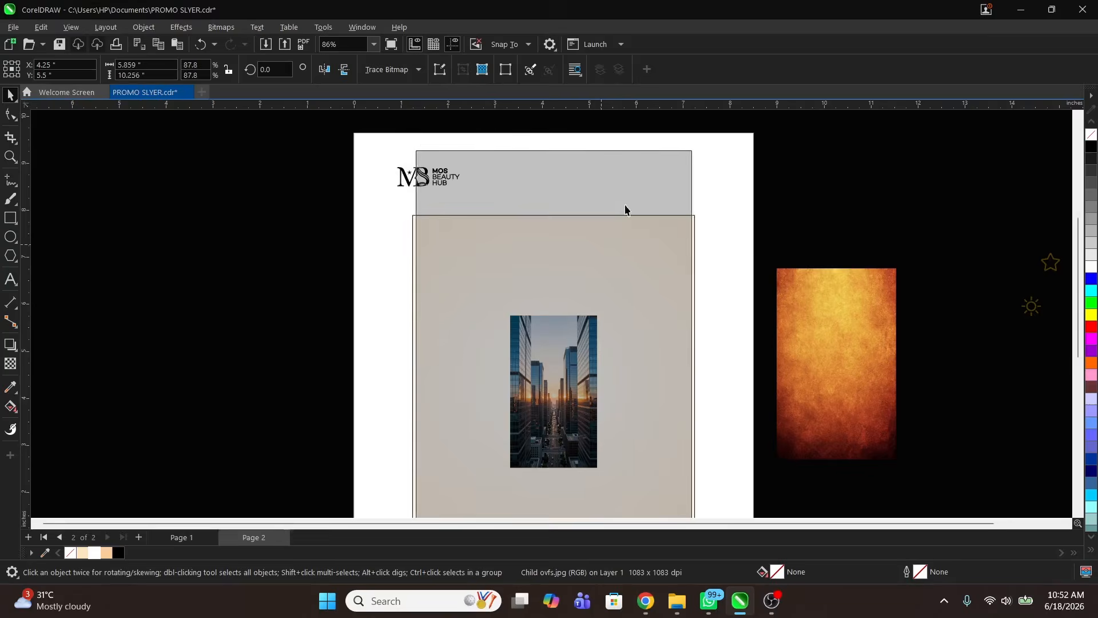
left_click_drag(694, 144, 709, 127)
left_click_drag(568, 271, 564, 334)
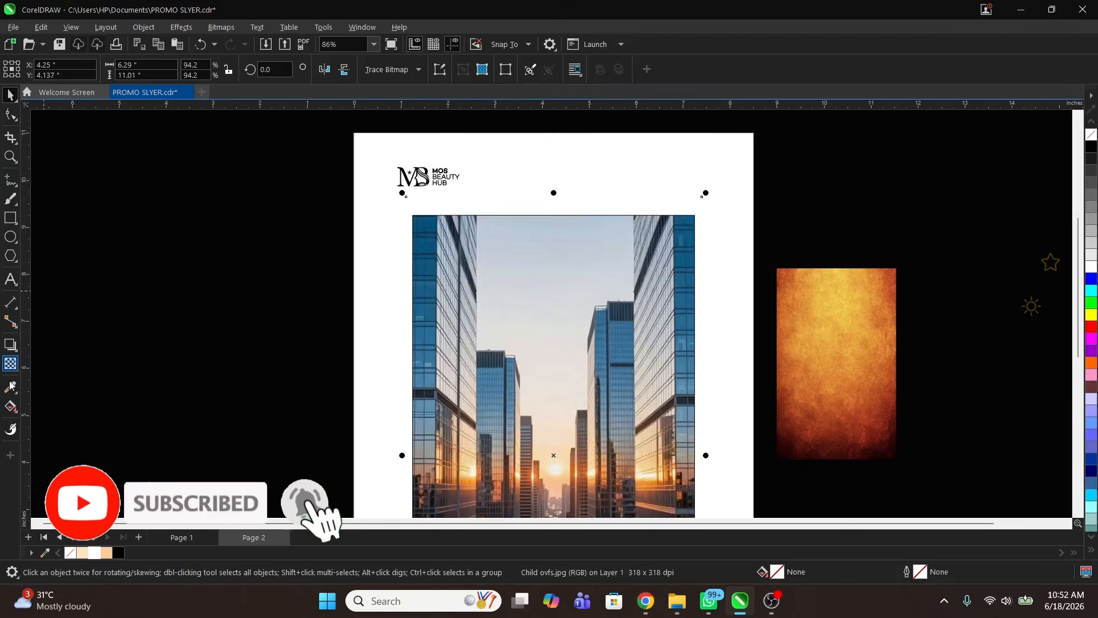
left_click(11, 364)
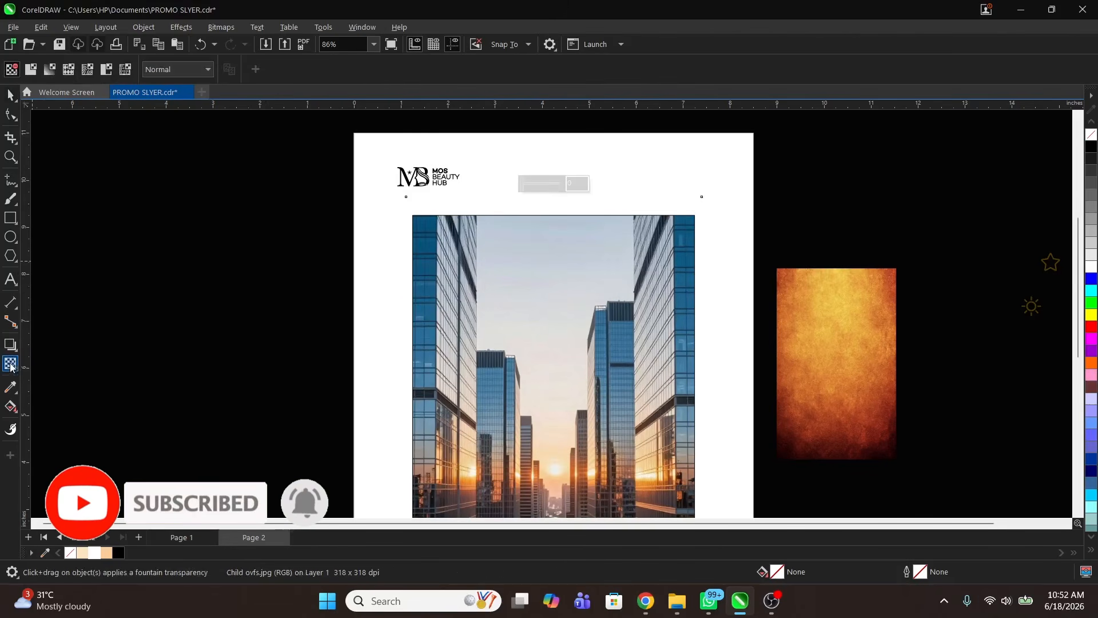
left_click(179, 69)
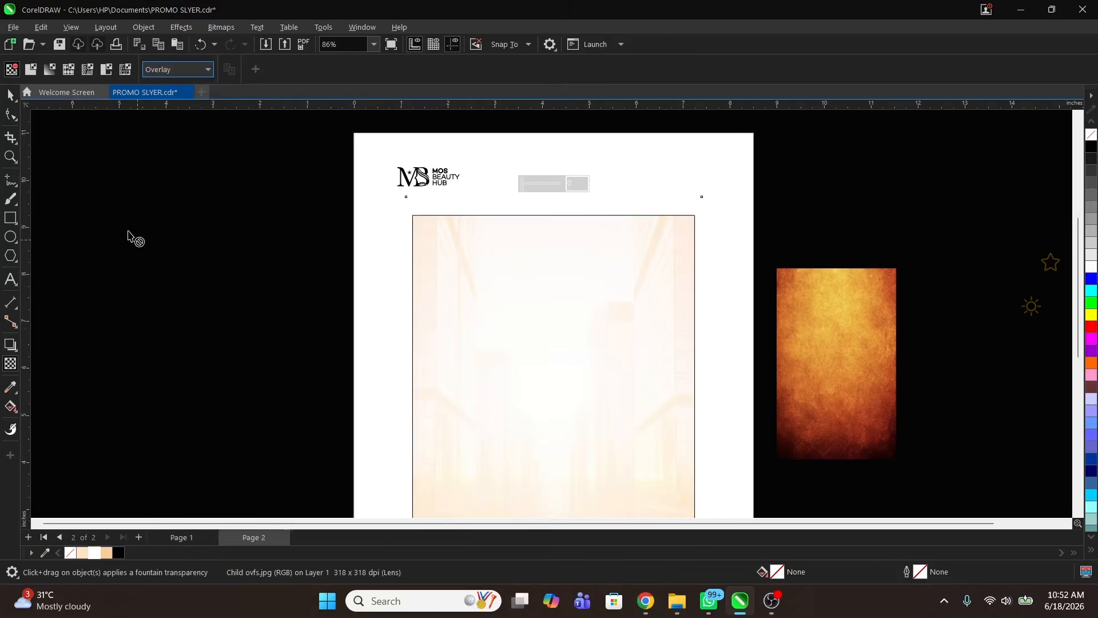
left_click(11, 96)
key("z")
scroll(564, 272, "down", 1)
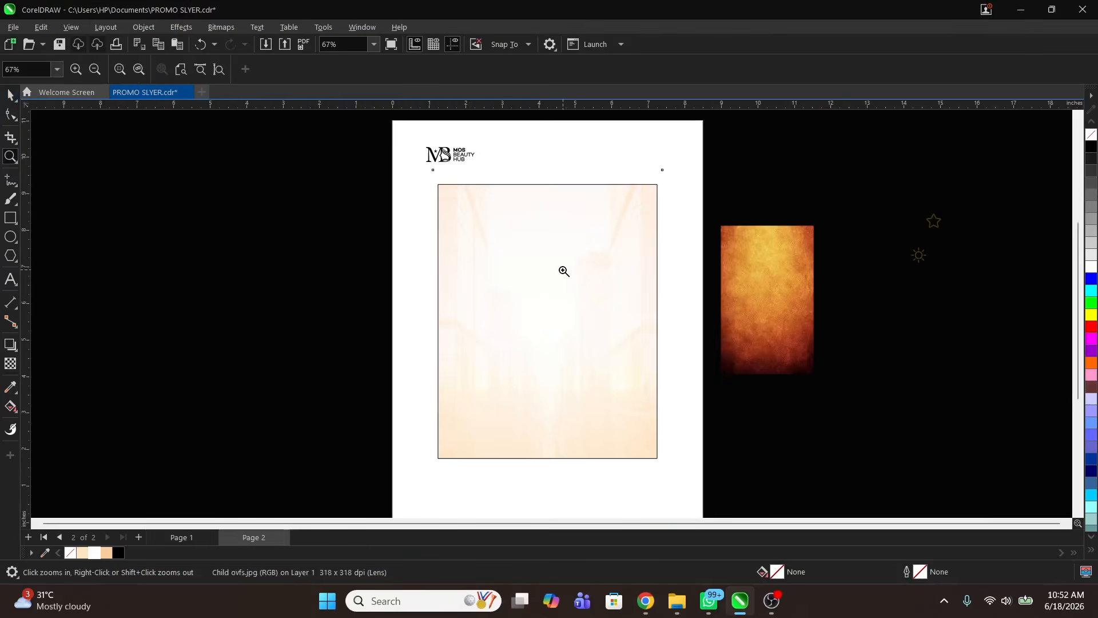
scroll(708, 481, "up", 1)
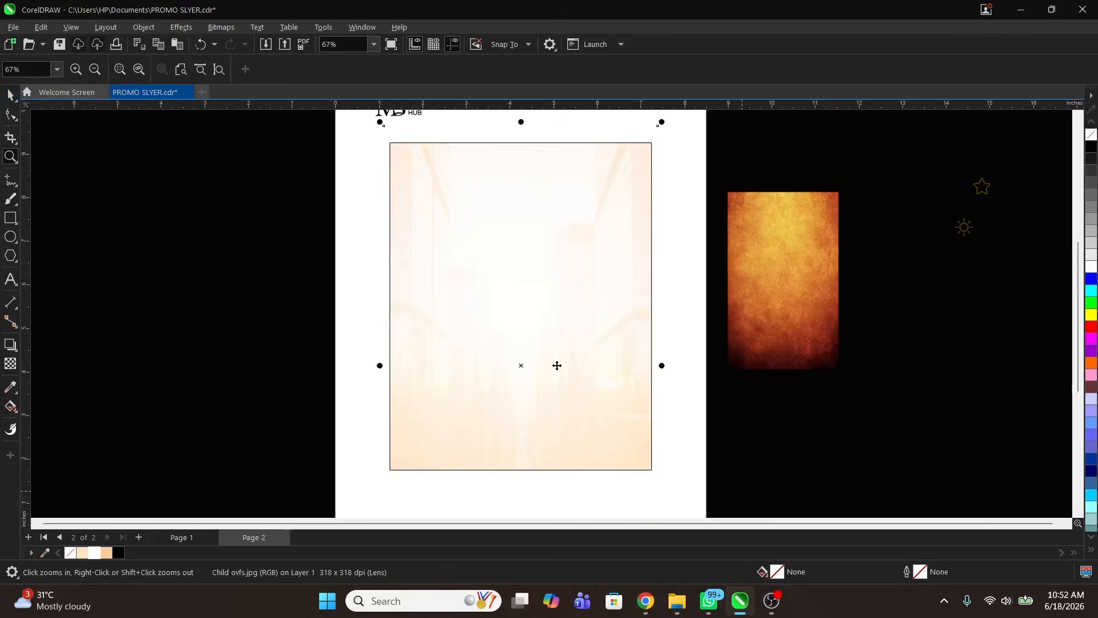
left_click(476, 270)
key("z")
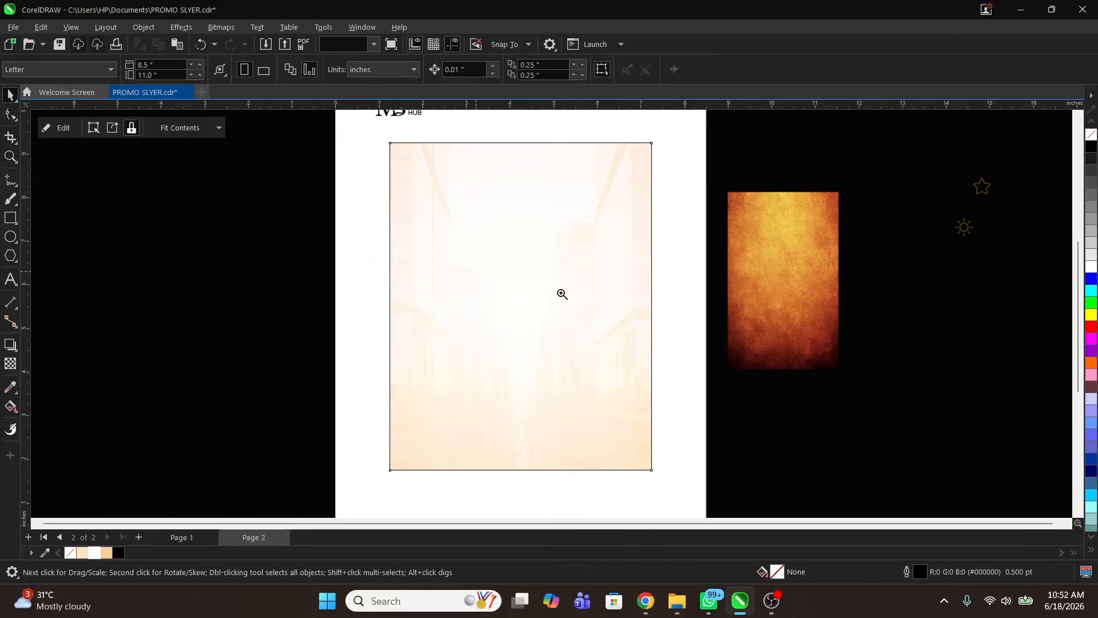
scroll(561, 290, "down", 1)
key("space")
left_click(345, 286)
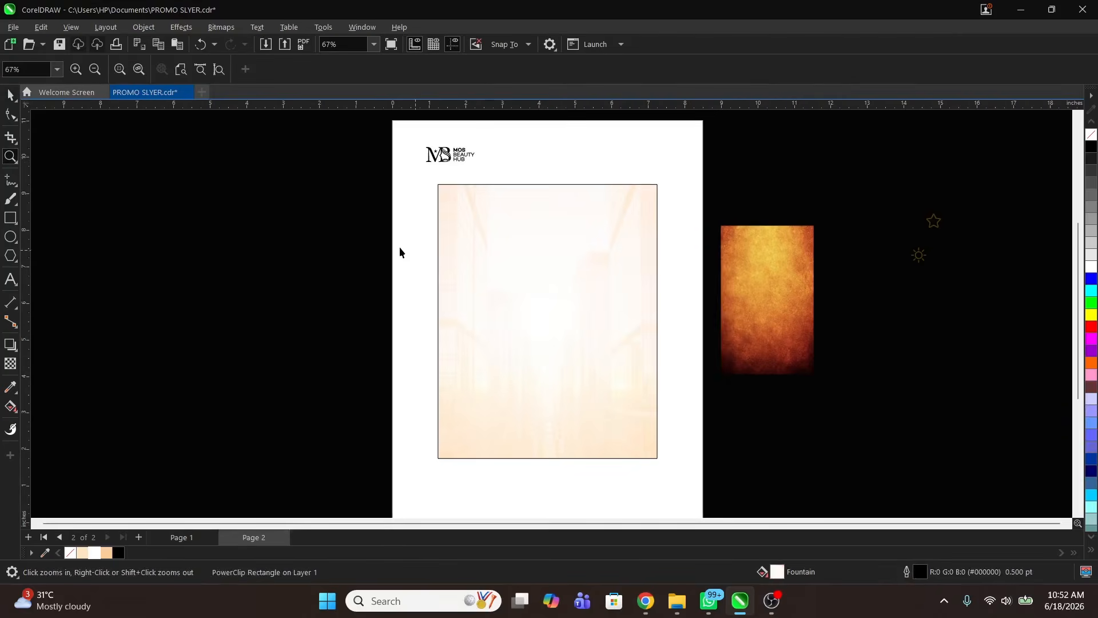
Step: Import the shopper-and-phone image and place it inside the pale background frame
right_click(411, 234)
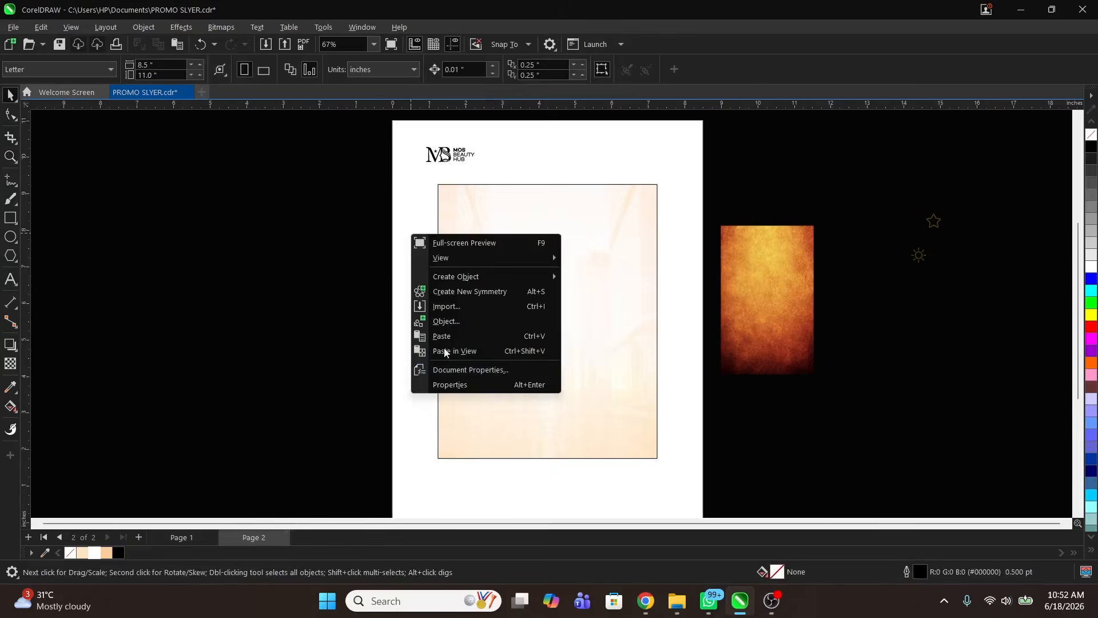
left_click(459, 306)
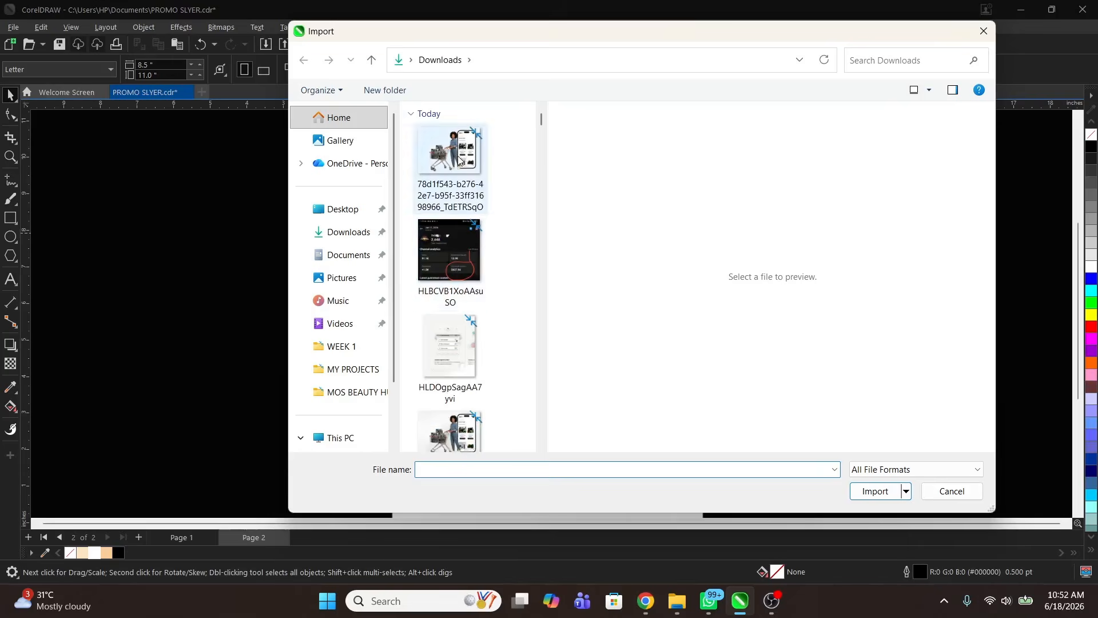
left_click(474, 167)
double_click(452, 153)
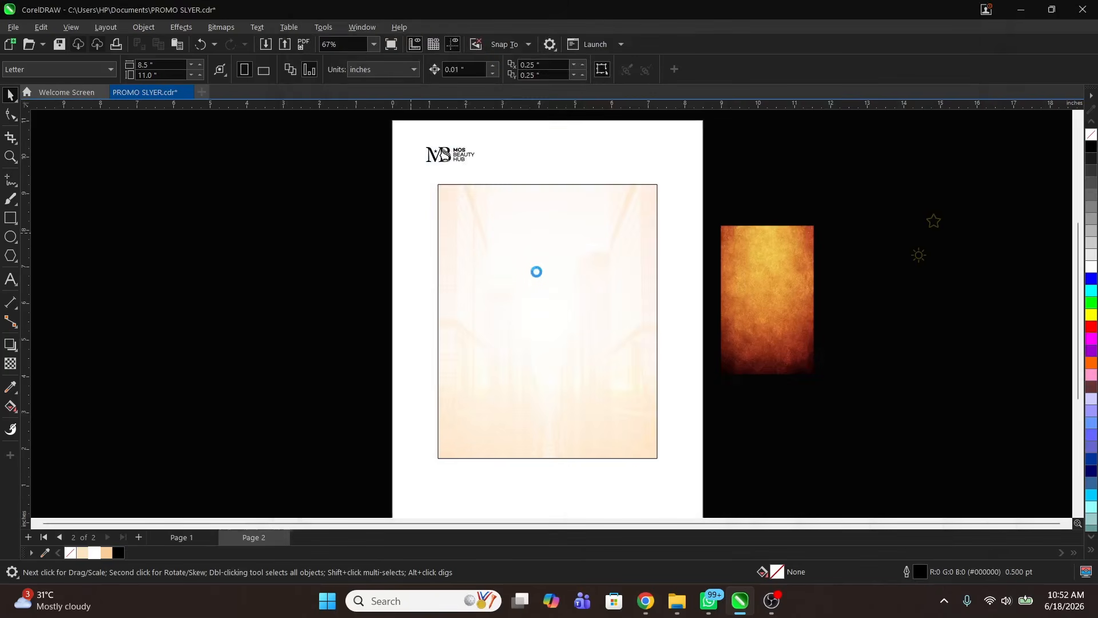
left_click_drag(464, 222, 653, 420)
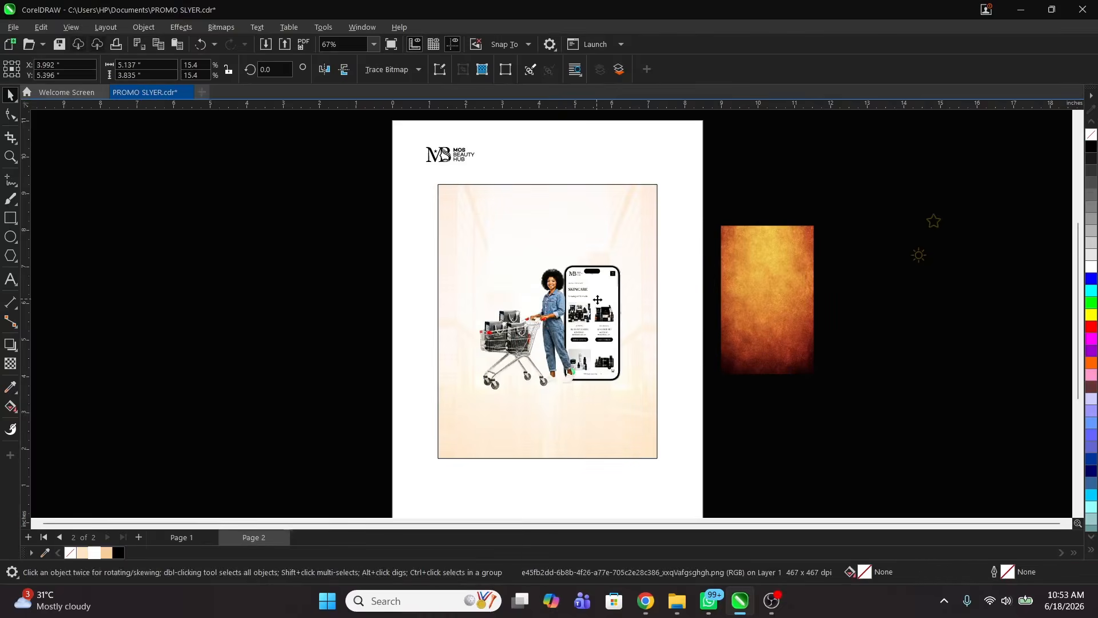
left_click_drag(598, 300, 604, 306)
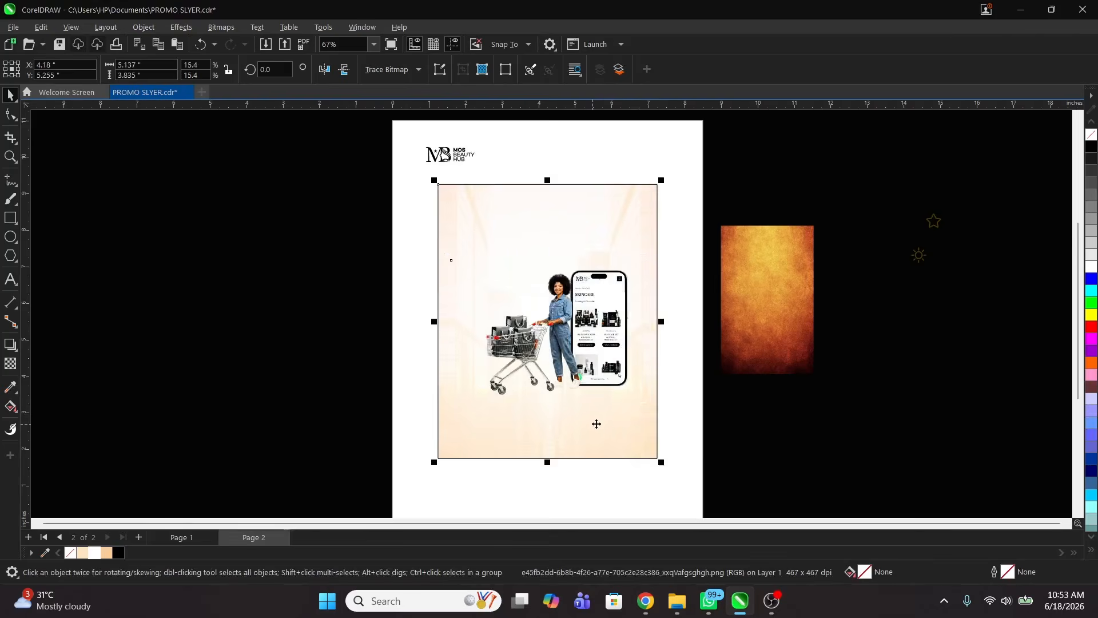
left_click_drag(596, 424, 771, 421)
key("ctrl+z")
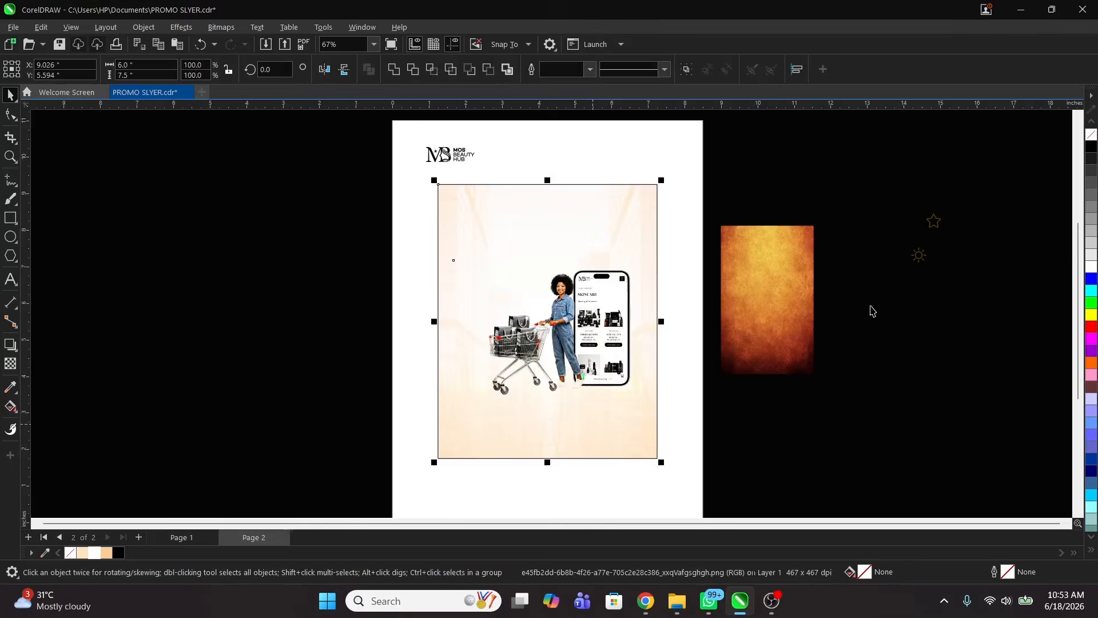
Step: Fine-tune the shopper photo's size and position, then drag out a vertically flipped copy below it
left_click(562, 324)
left_click_drag(597, 330, 599, 324)
left_click_drag(639, 406, 643, 408)
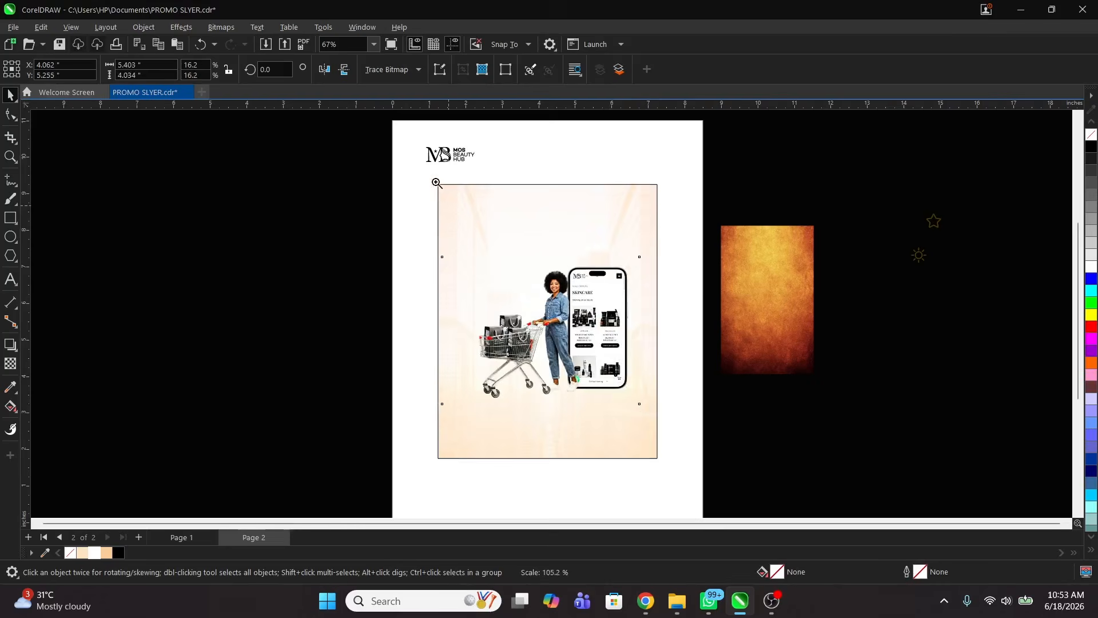
key("z")
left_click_drag(412, 160, 625, 440)
left_click_drag(688, 472, 690, 471)
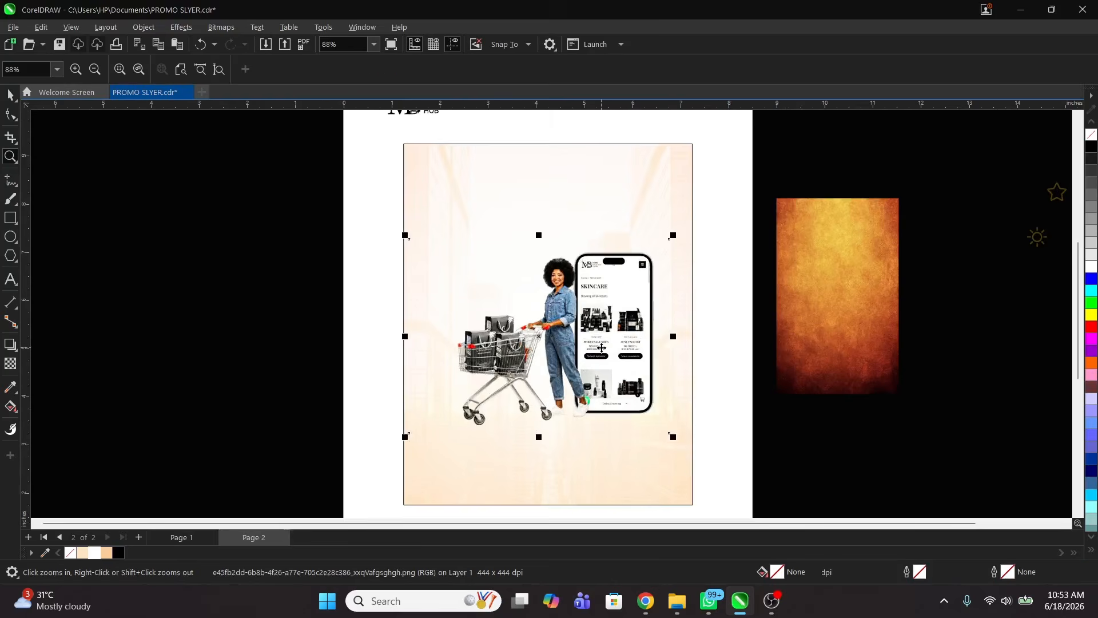
left_click_drag(601, 349, 598, 349)
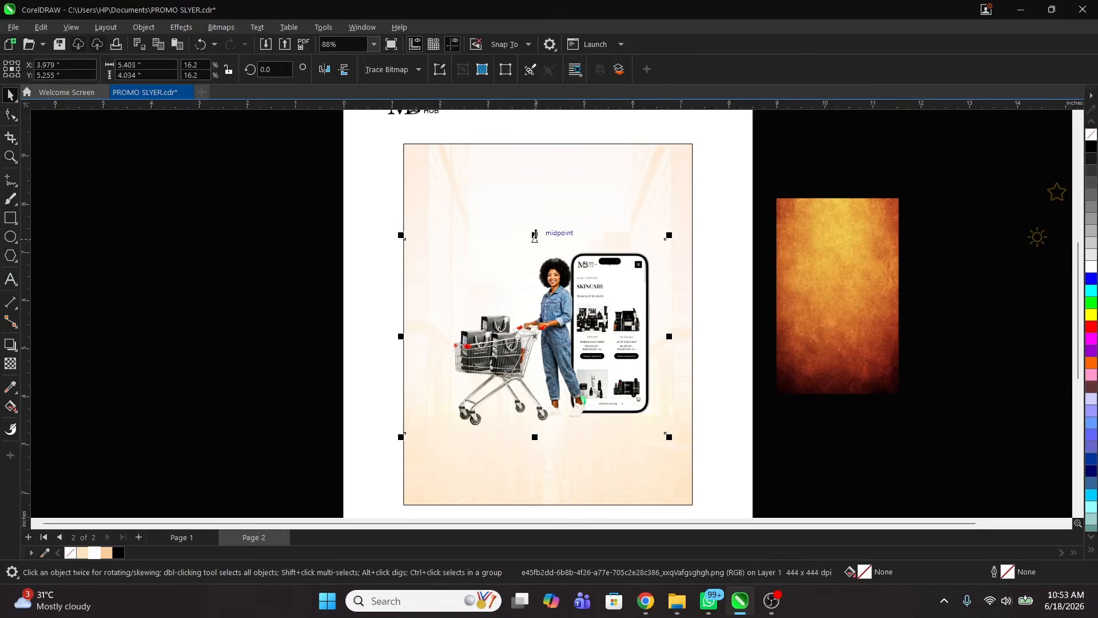
left_click_drag(535, 235, 594, 458)
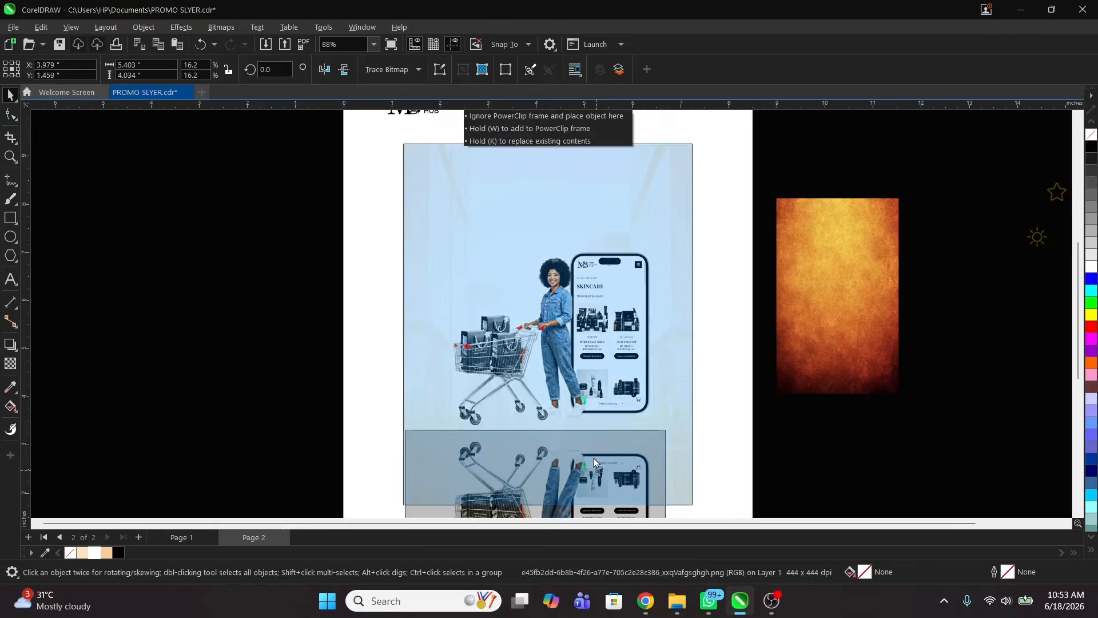
left_click(626, 464)
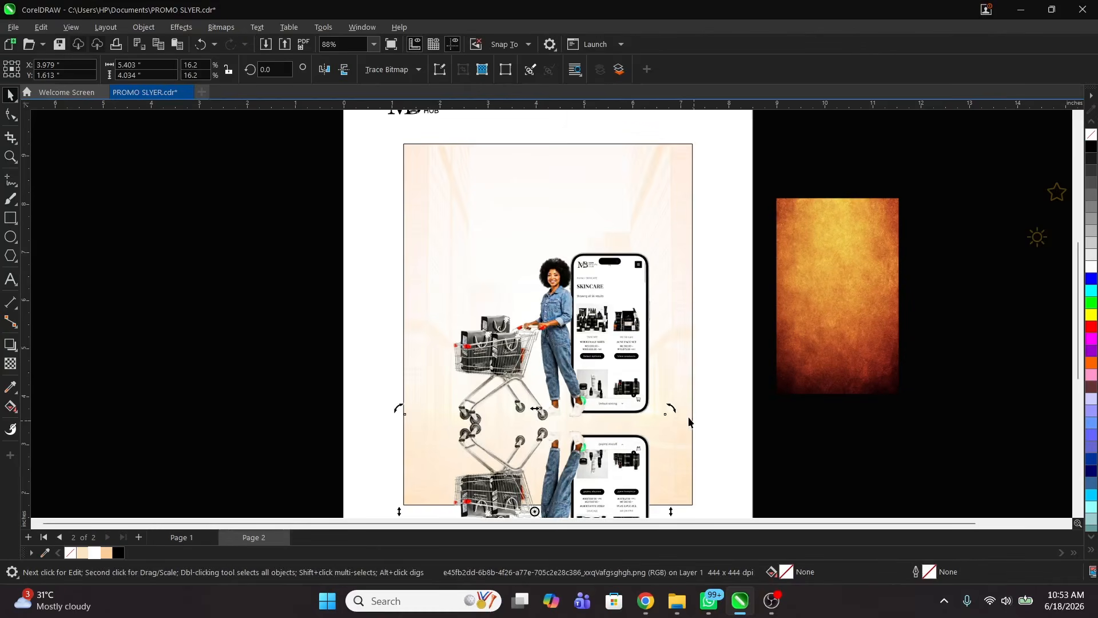
Step: Tilt the mirrored copy slightly and zoom back out to the full page
mouse_move(675, 410)
left_mouse_down()
mouse_move(684, 380)
mouse_move(678, 394)
left_mouse_up()
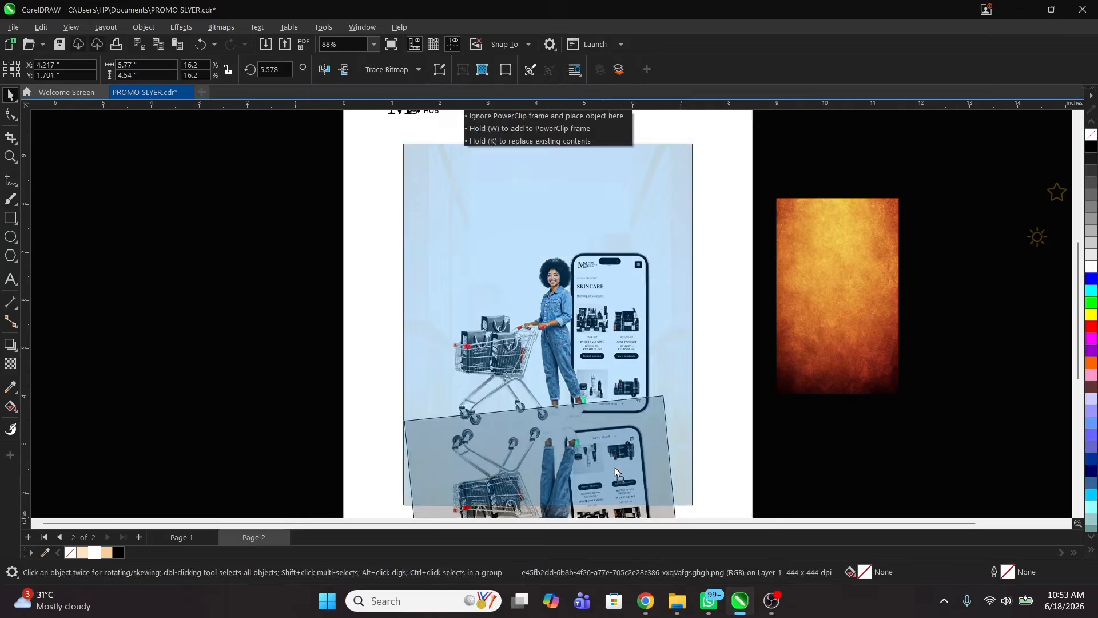
left_click(615, 465)
key("ctrl+z")
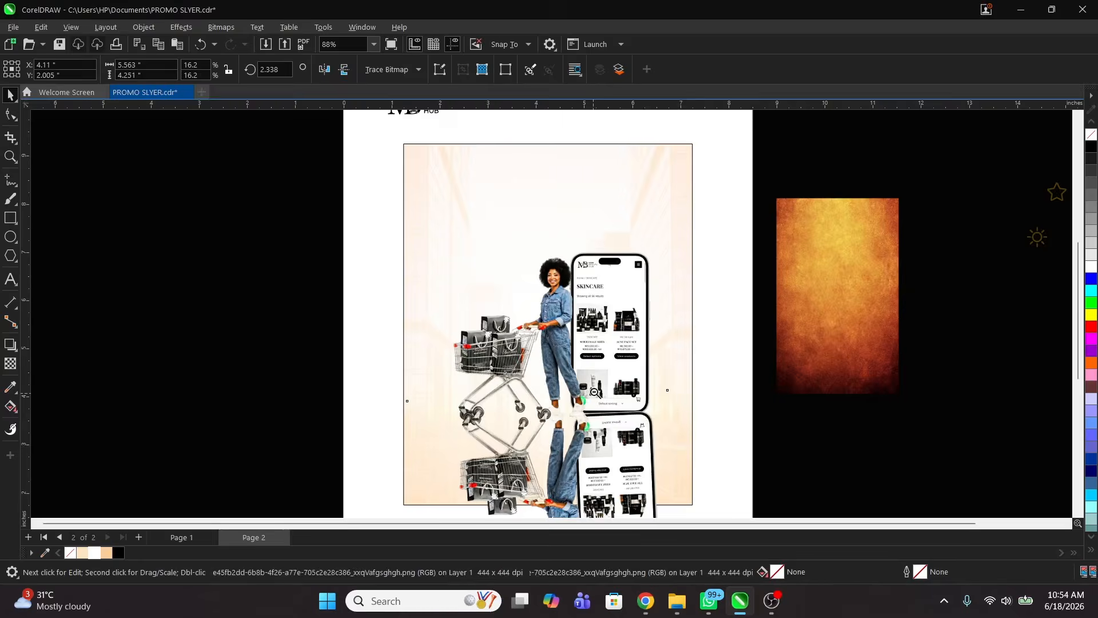
scroll(596, 404, "down", 1)
key("z")
key("space")
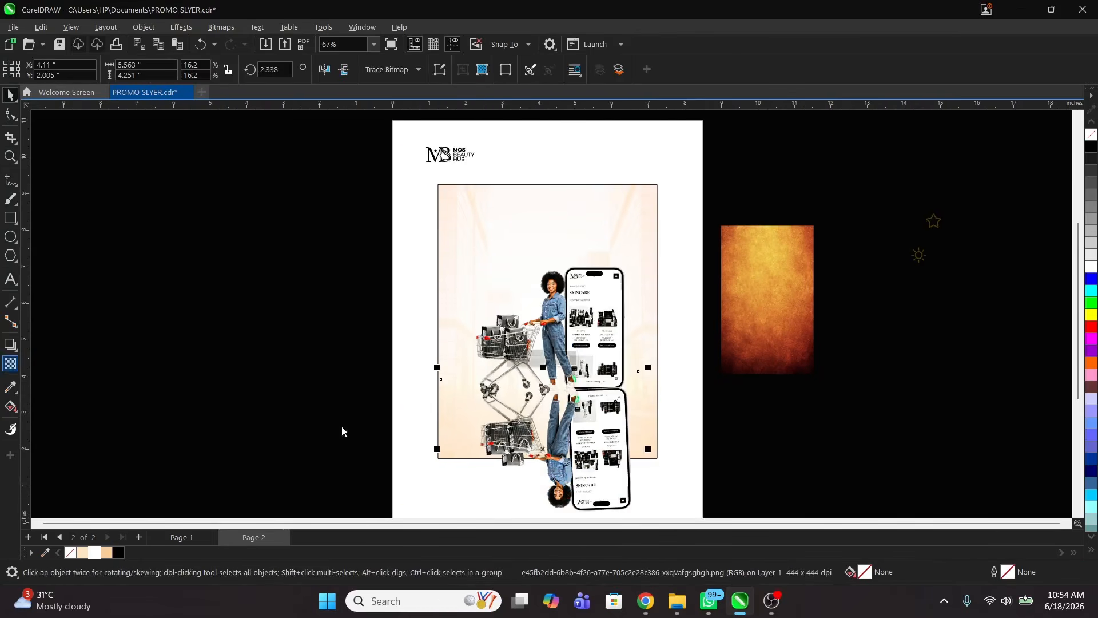
Step: Apply a linear fountain transparency so the reflection fades out toward the bottom
left_click(10, 364)
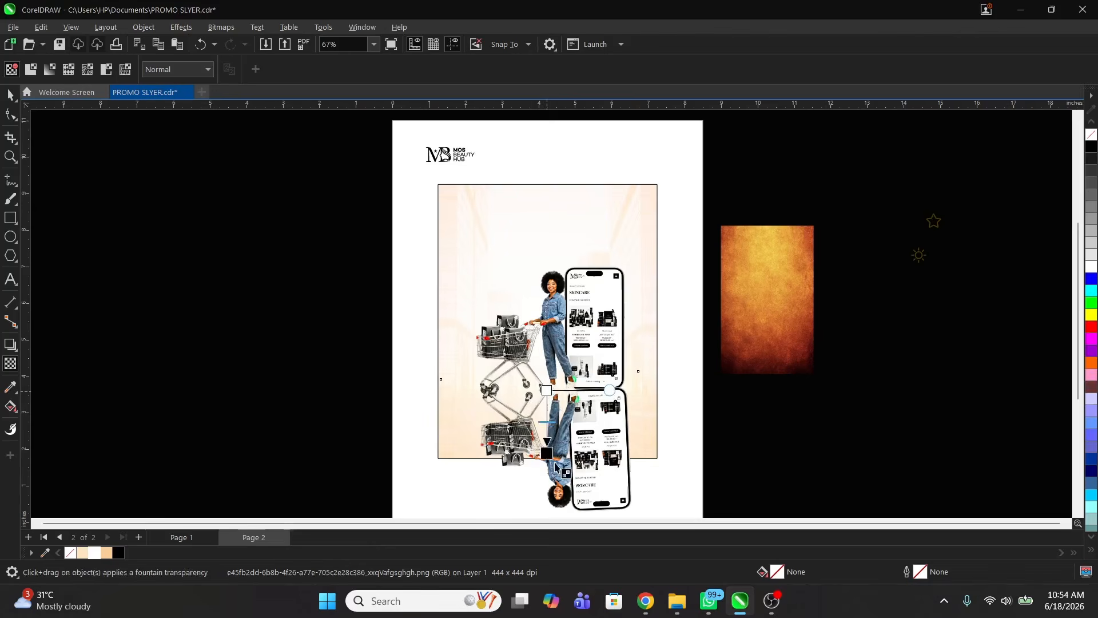
left_click_drag(547, 462, 547, 345)
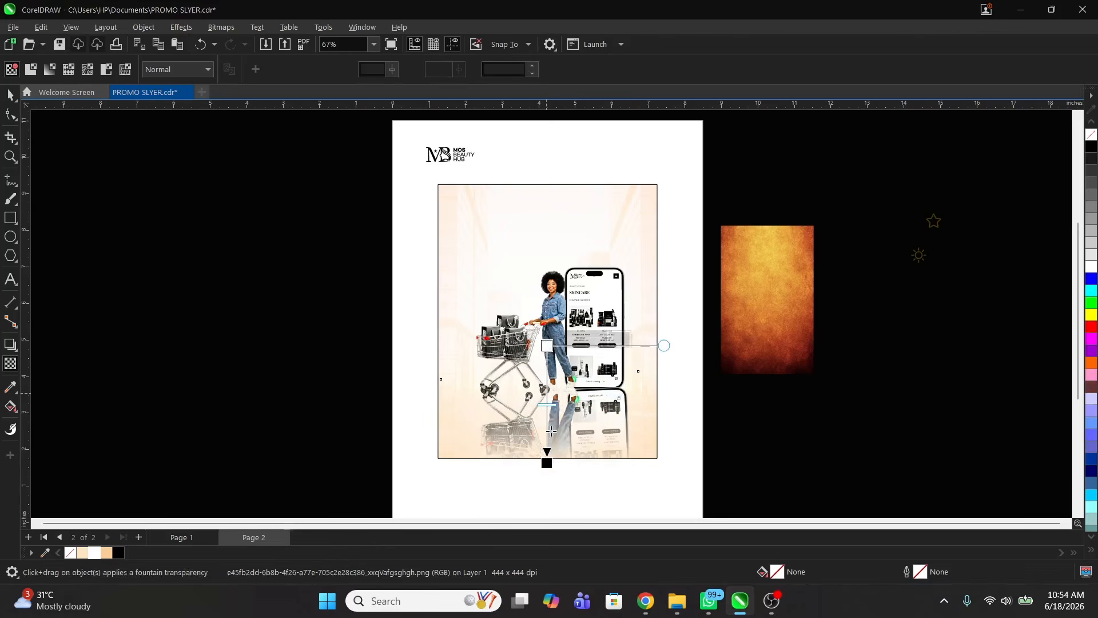
left_click_drag(546, 464, 546, 419)
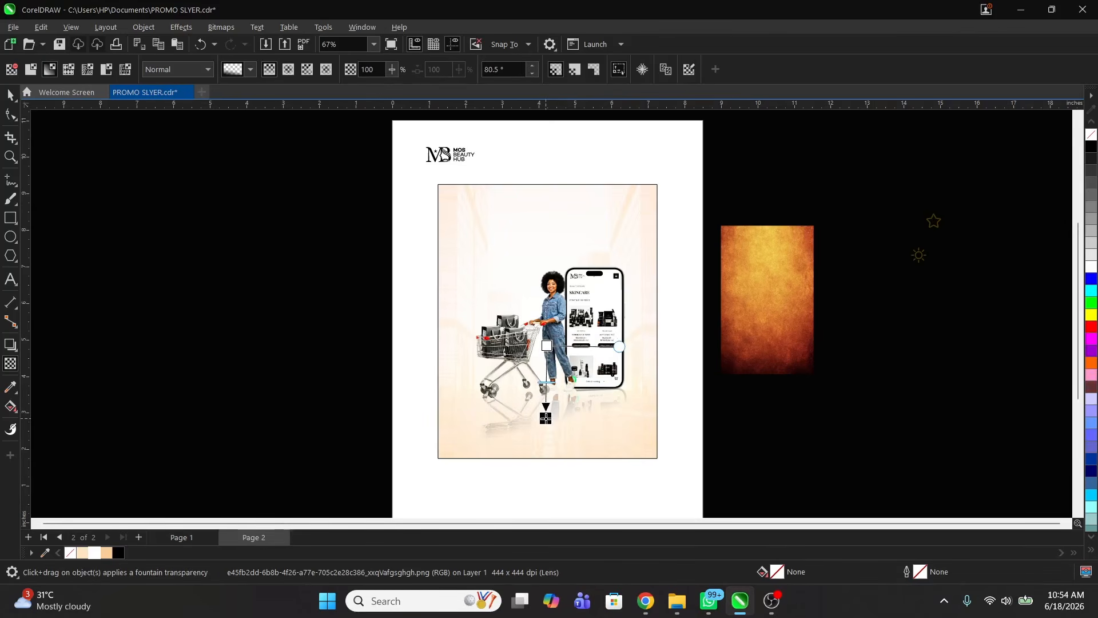
left_click_drag(549, 347, 540, 278)
left_click_drag(546, 420, 549, 434)
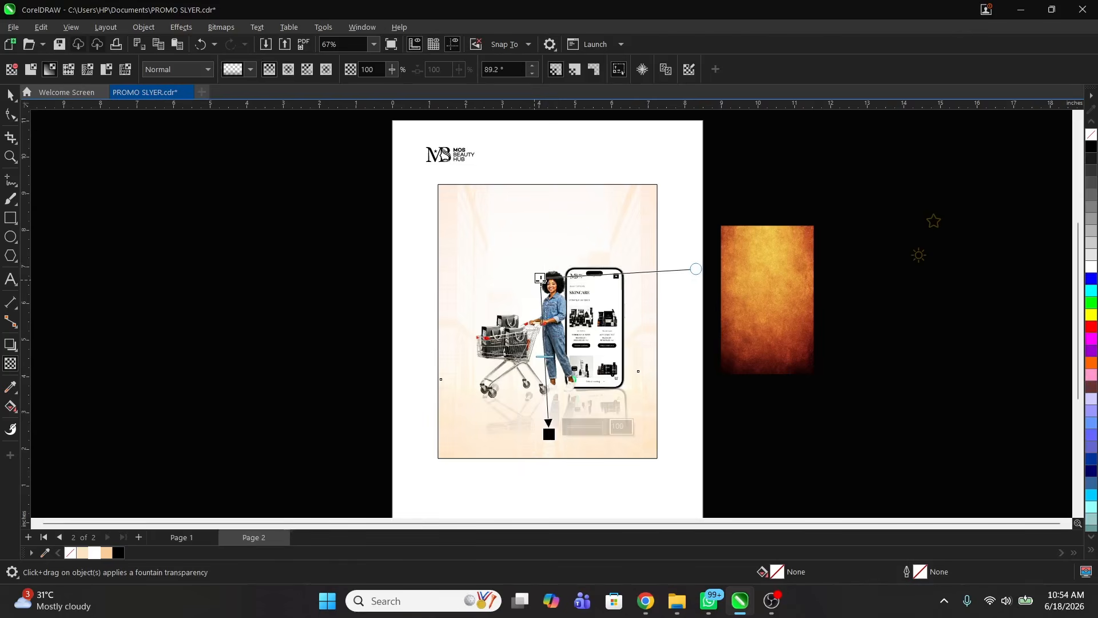
left_click_drag(540, 279, 532, 228)
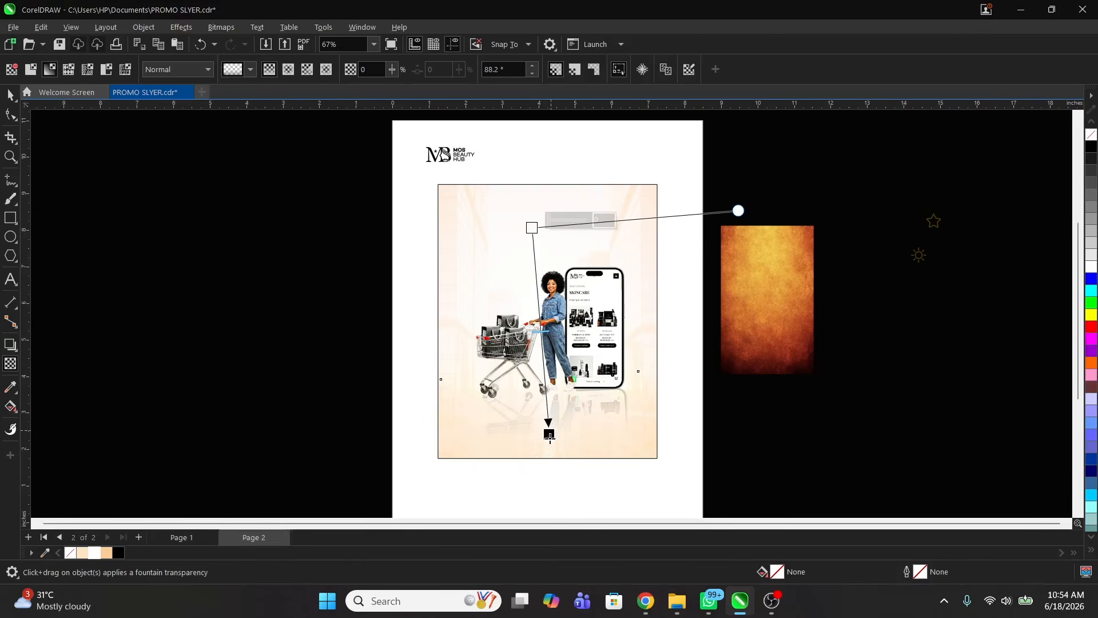
left_click_drag(548, 435, 545, 426)
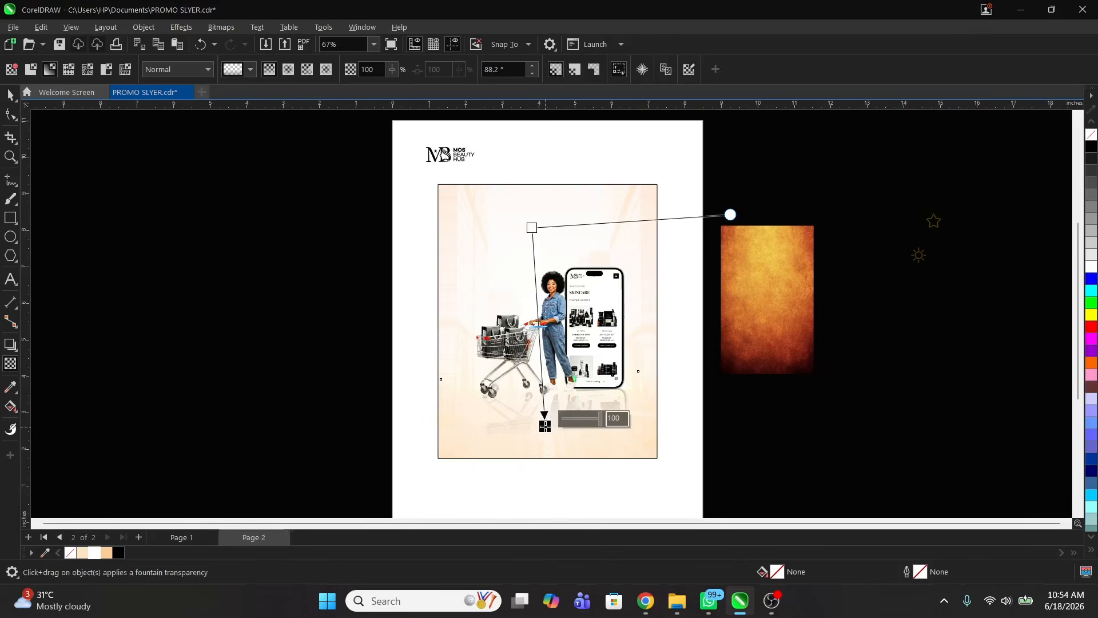
key("space")
left_click(618, 311)
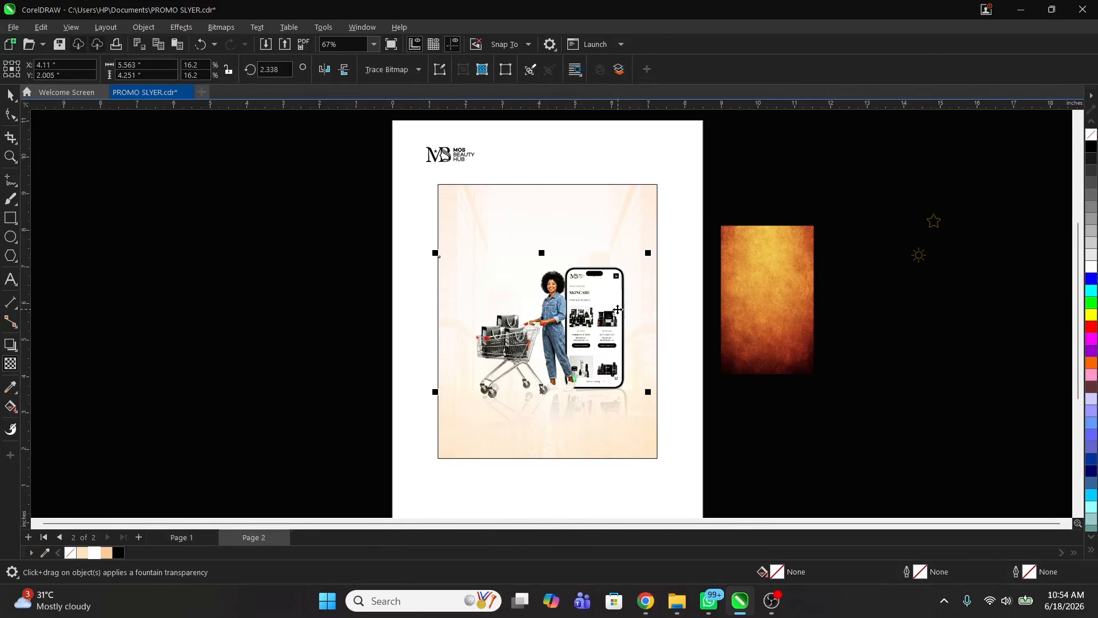
key("ctrl+g")
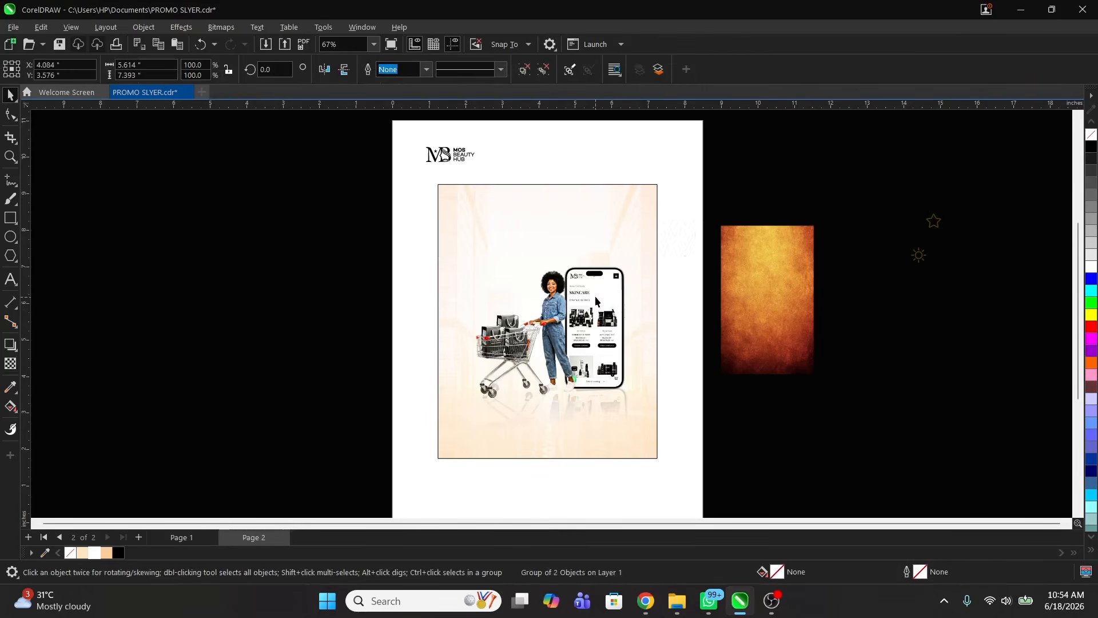
key("z")
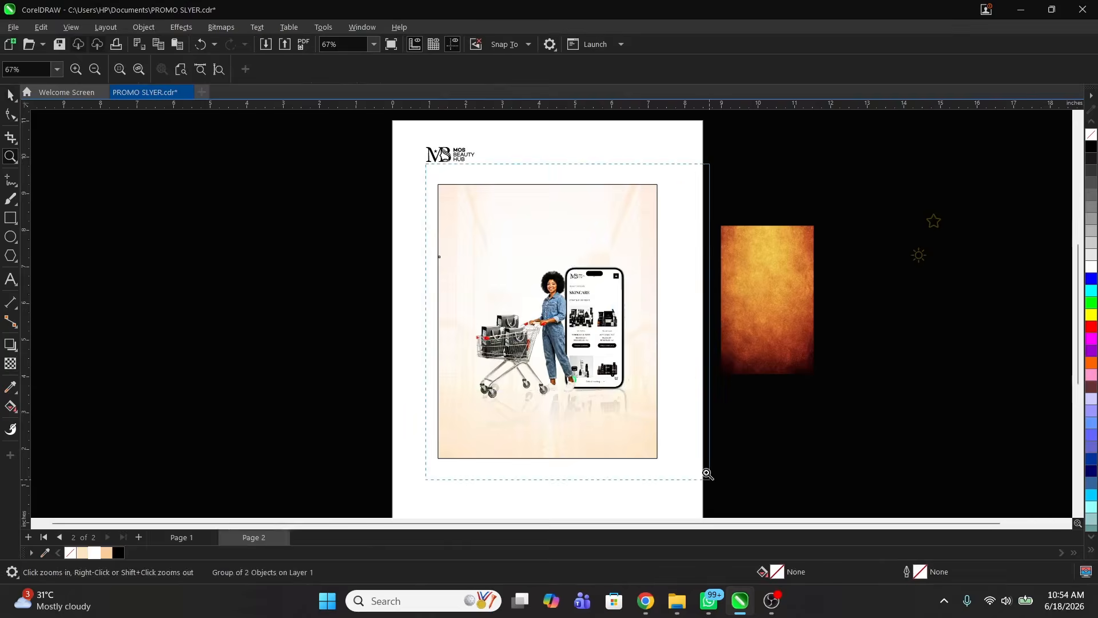
scroll(621, 346, "up", 1)
left_click(804, 381)
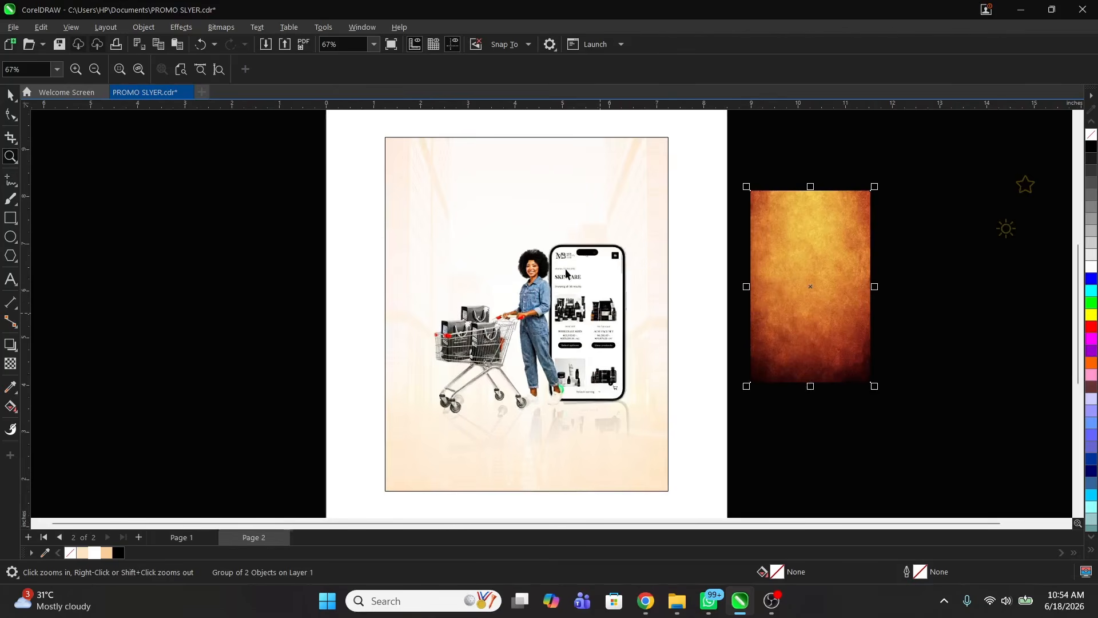
key("z")
right_click(521, 287)
key("space")
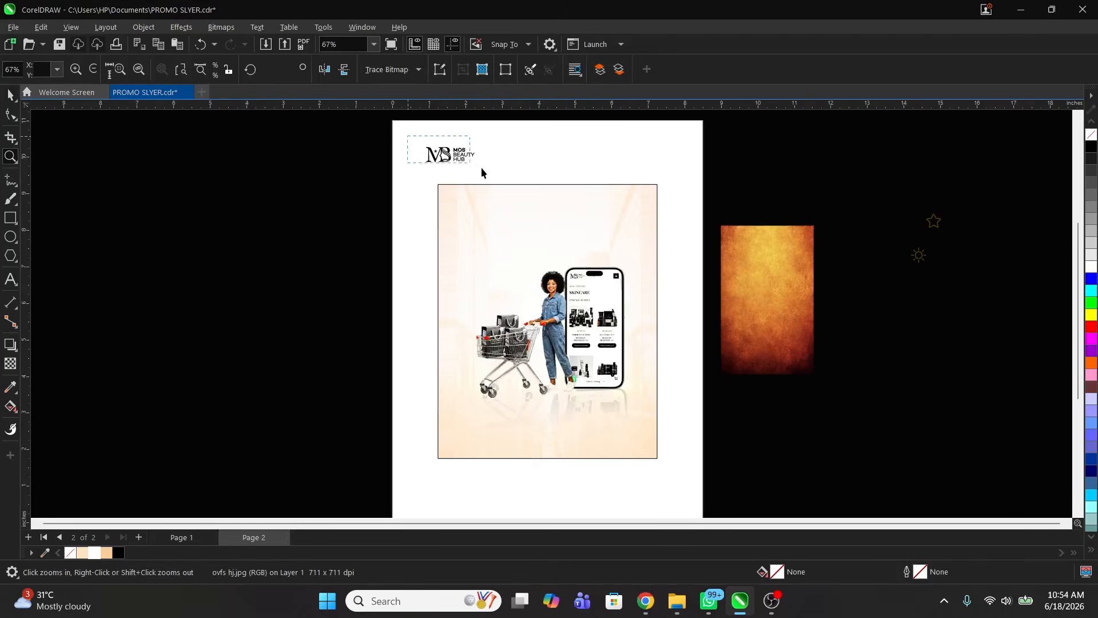
left_click_drag(453, 153, 489, 215)
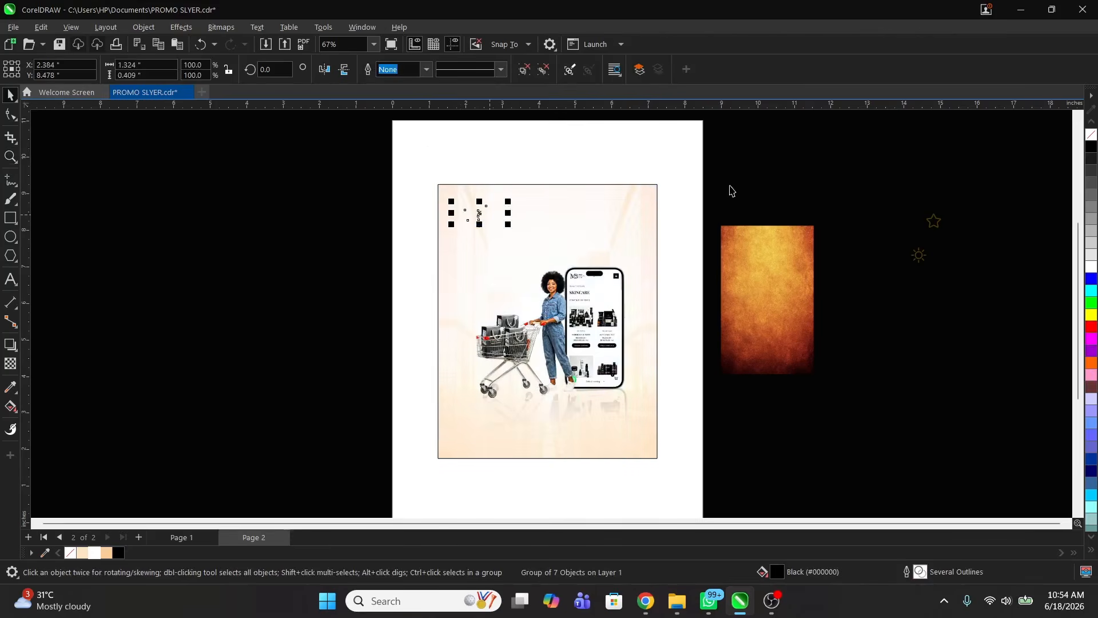
left_click(702, 195)
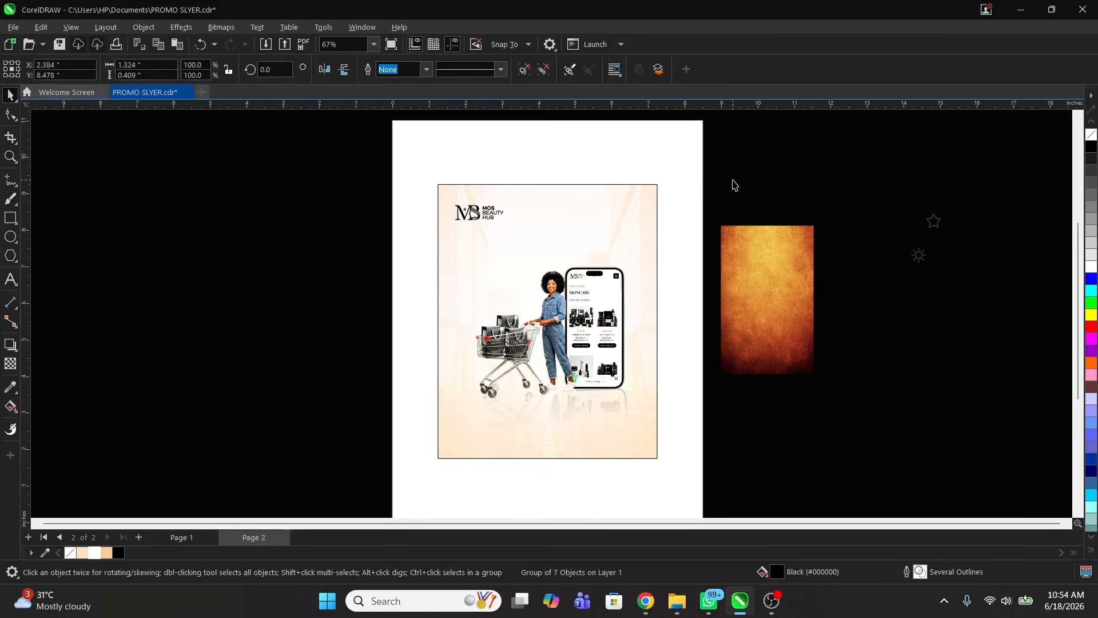
key("z")
left_click_drag(618, 434, 685, 478)
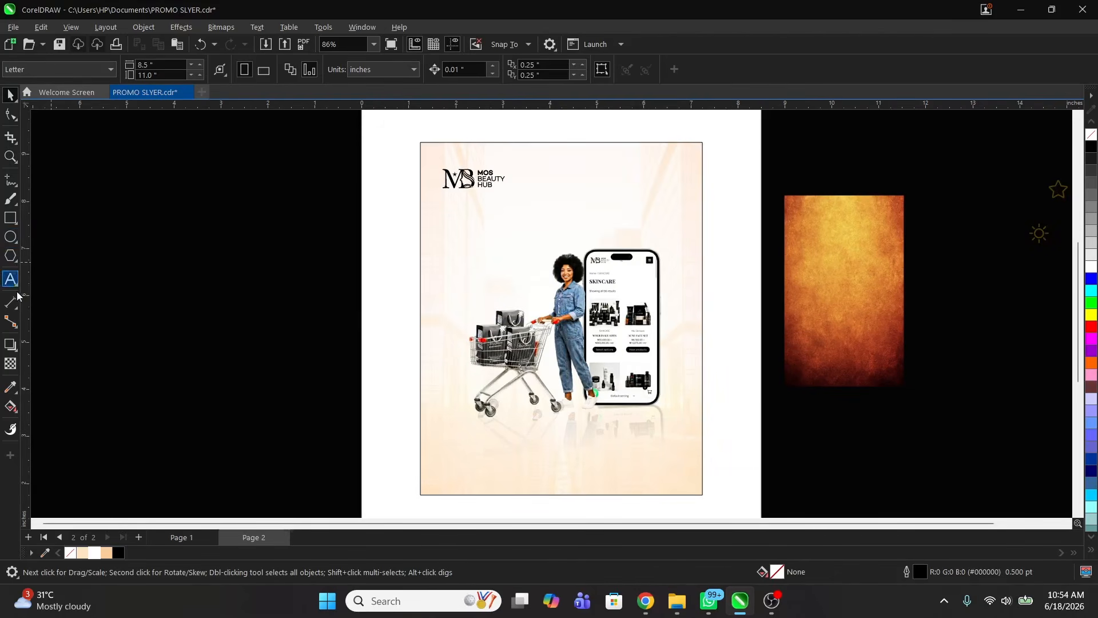
Step: Draw a freehand swoosh loop beside the phone toward the page edge
left_click(9, 181)
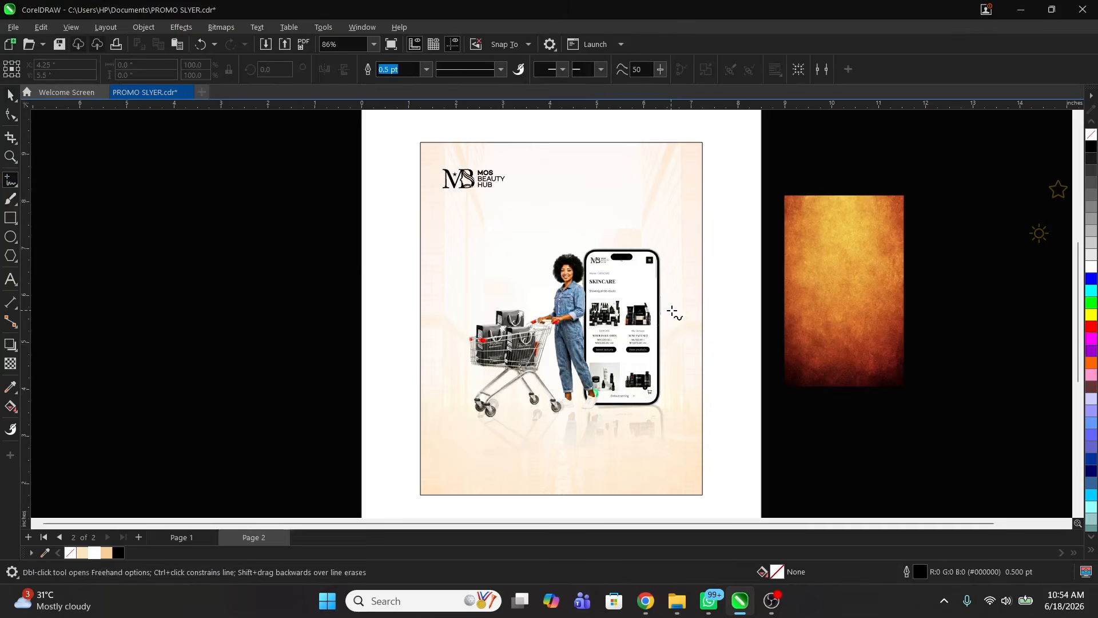
mouse_move(729, 372)
left_mouse_down()
mouse_move(768, 321)
mouse_move(715, 320)
left_mouse_up()
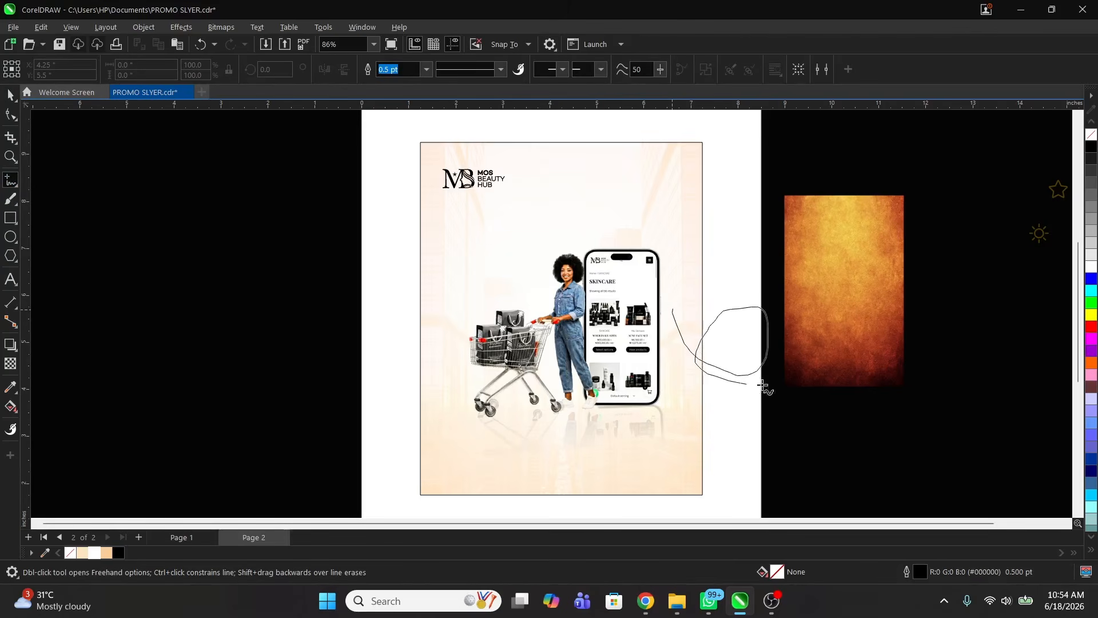
left_click_drag(764, 386, 858, 392)
key("space")
key("Delete")
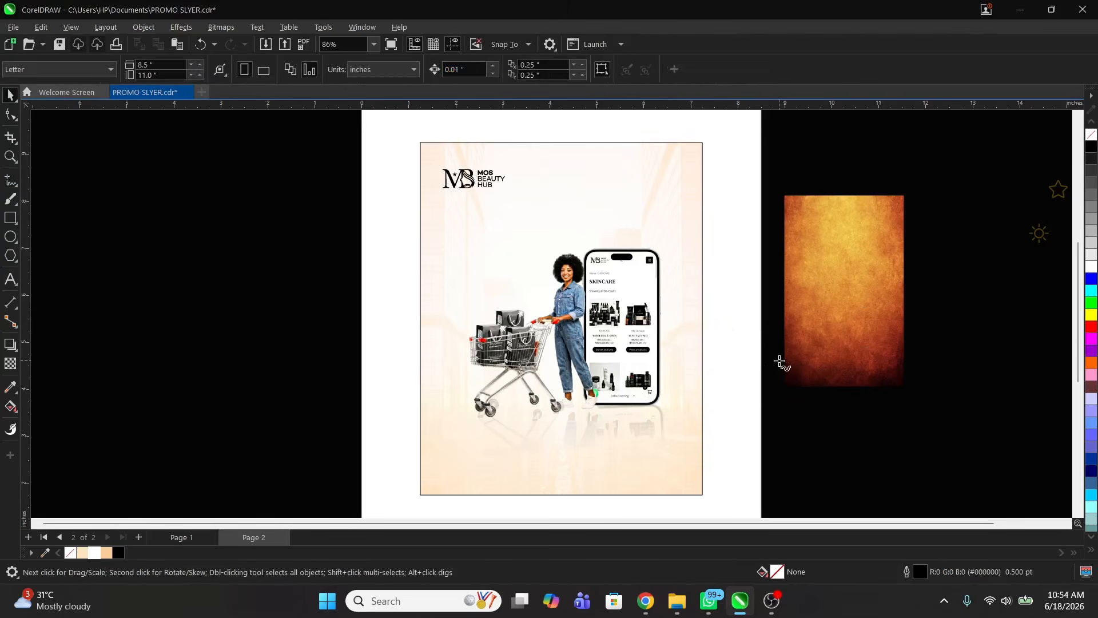
key("space")
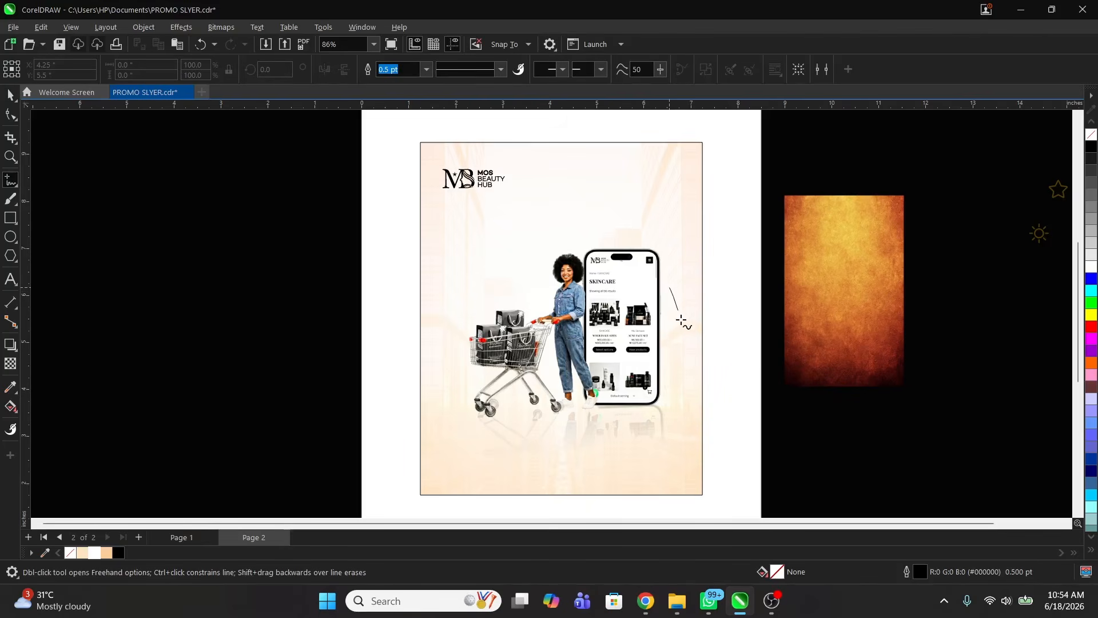
left_click_drag(744, 382, 784, 372)
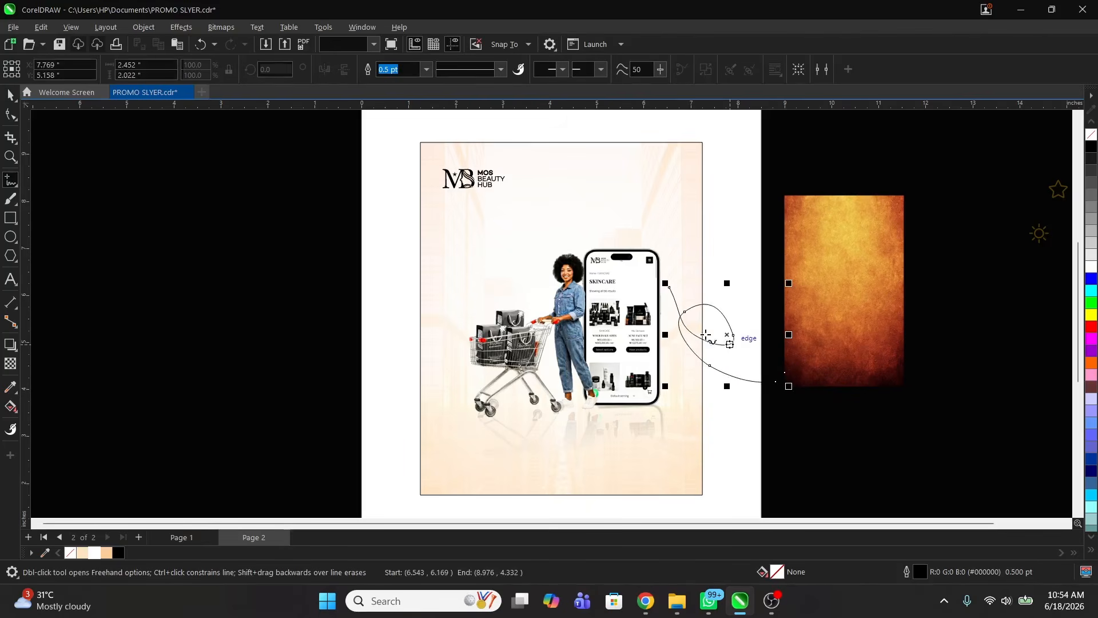
key("space")
left_click_drag(691, 331, 696, 340)
Step: Give the swoosh an 8.0 pt peach outline
left_click(426, 69)
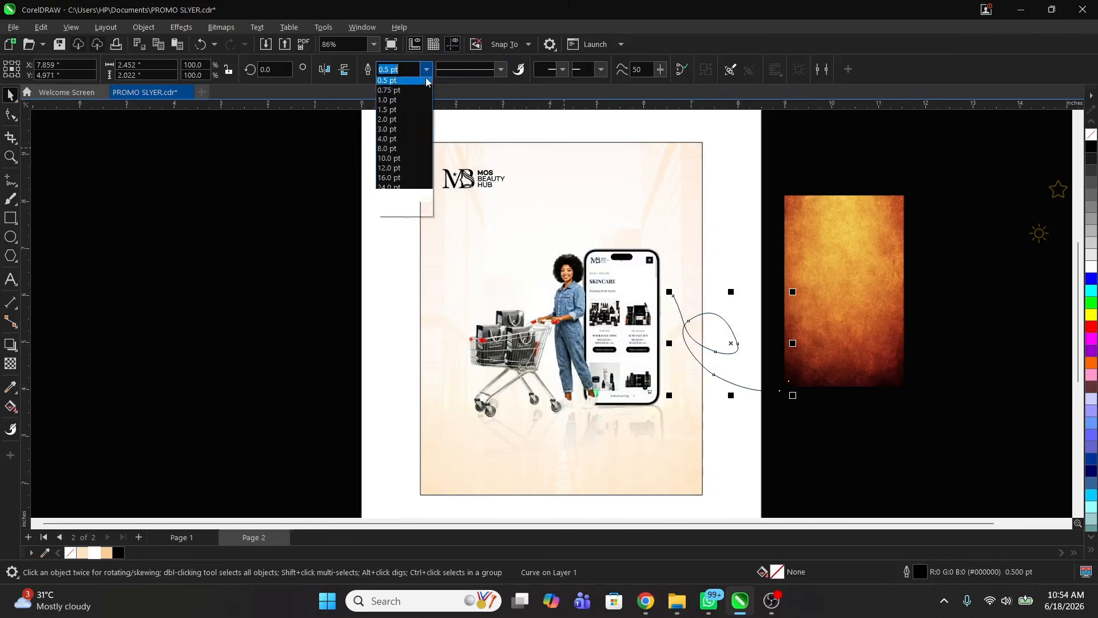
left_click(393, 153)
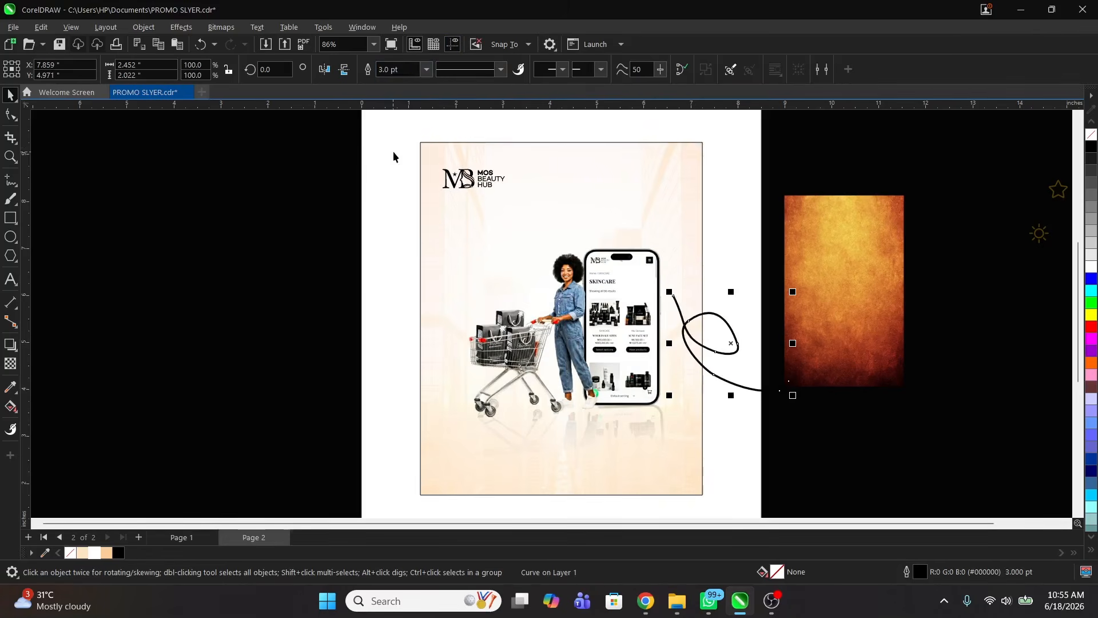
left_click(426, 69)
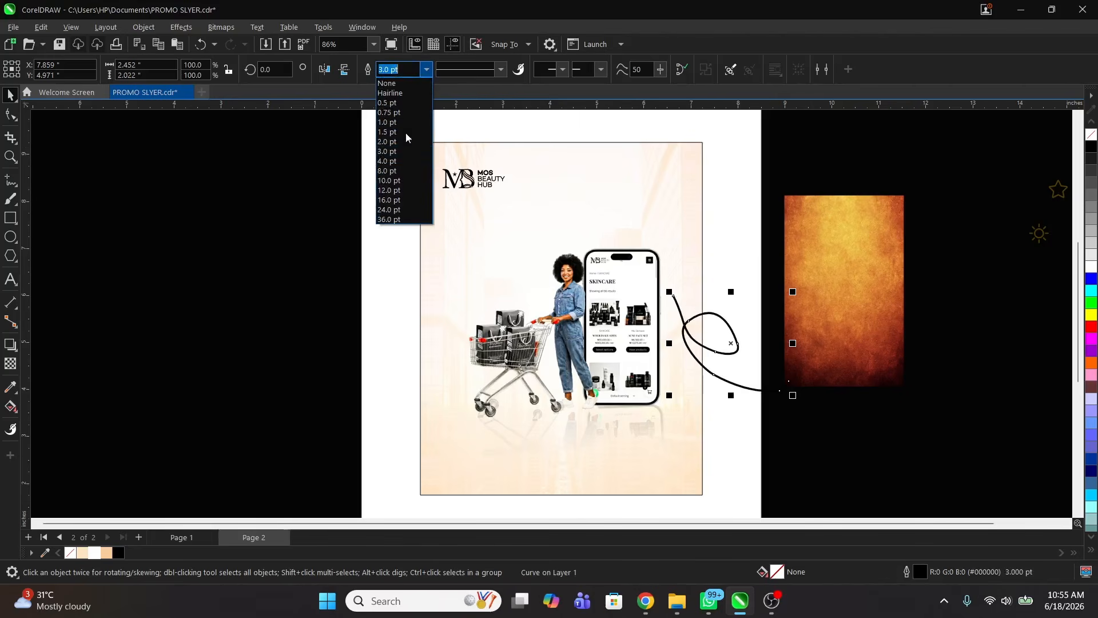
left_click(387, 170)
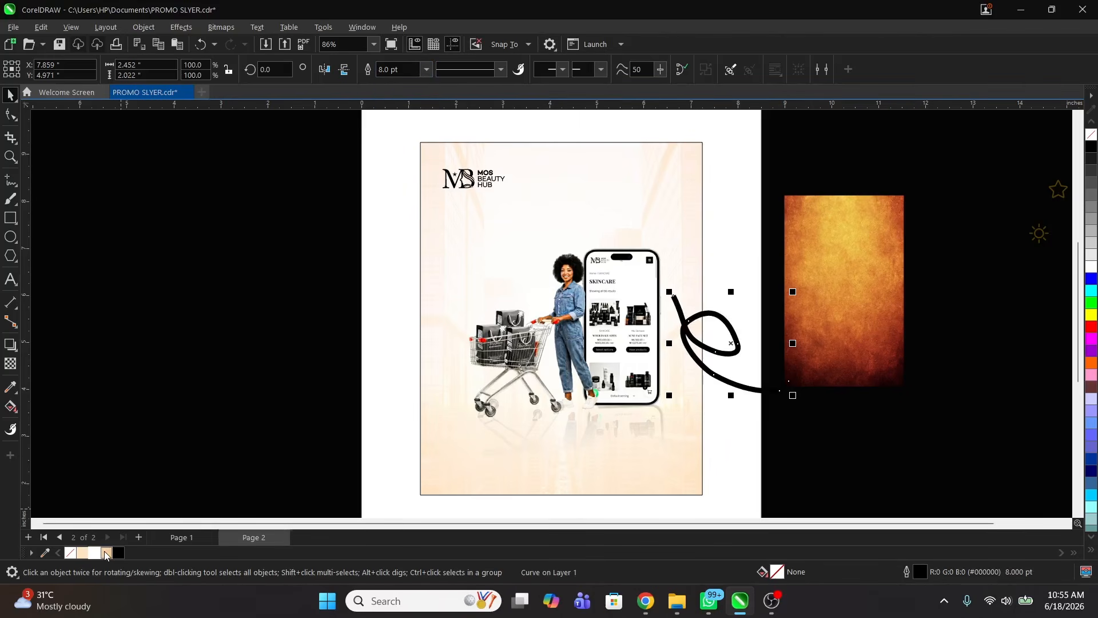
right_click(106, 553)
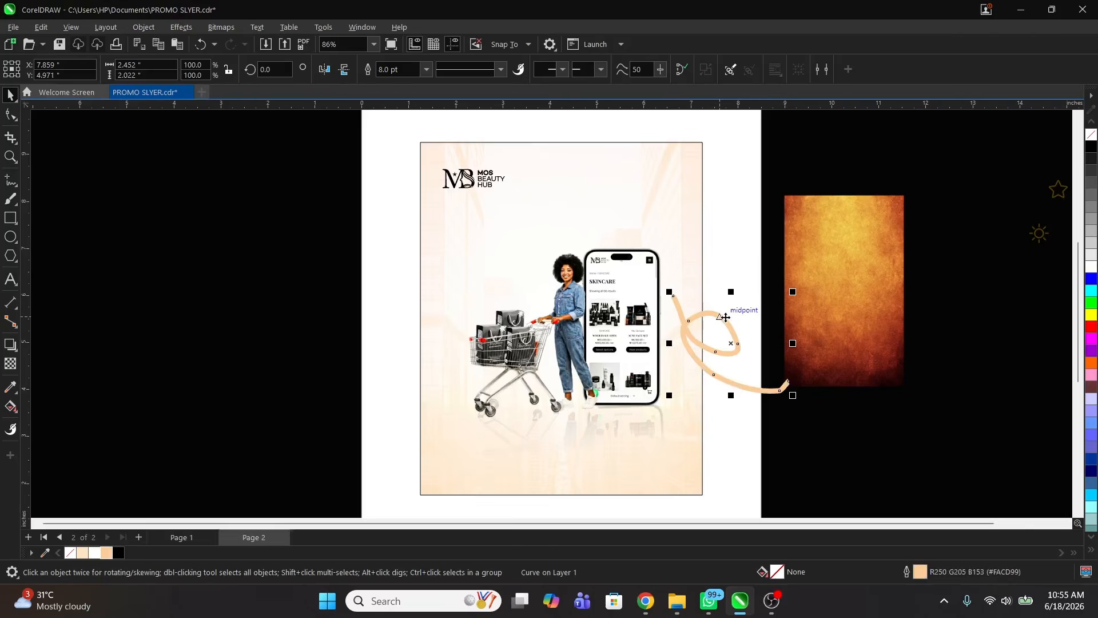
Step: Add a mirrored swoosh copy at the left edge and PowerClip both into the poster background
left_click_drag(726, 317, 430, 312)
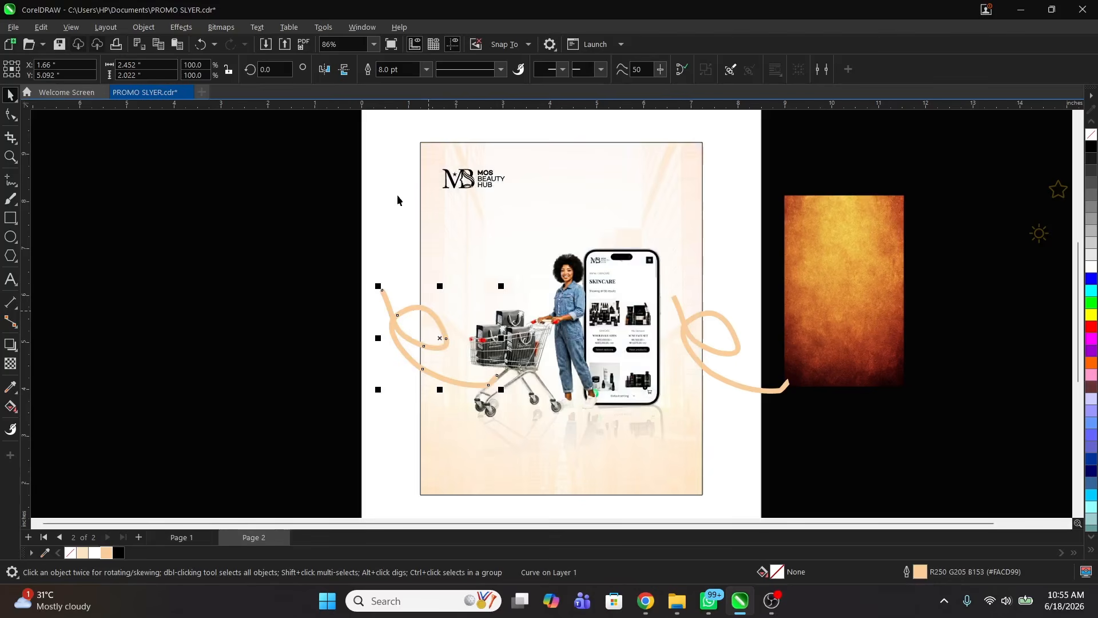
left_click(344, 70)
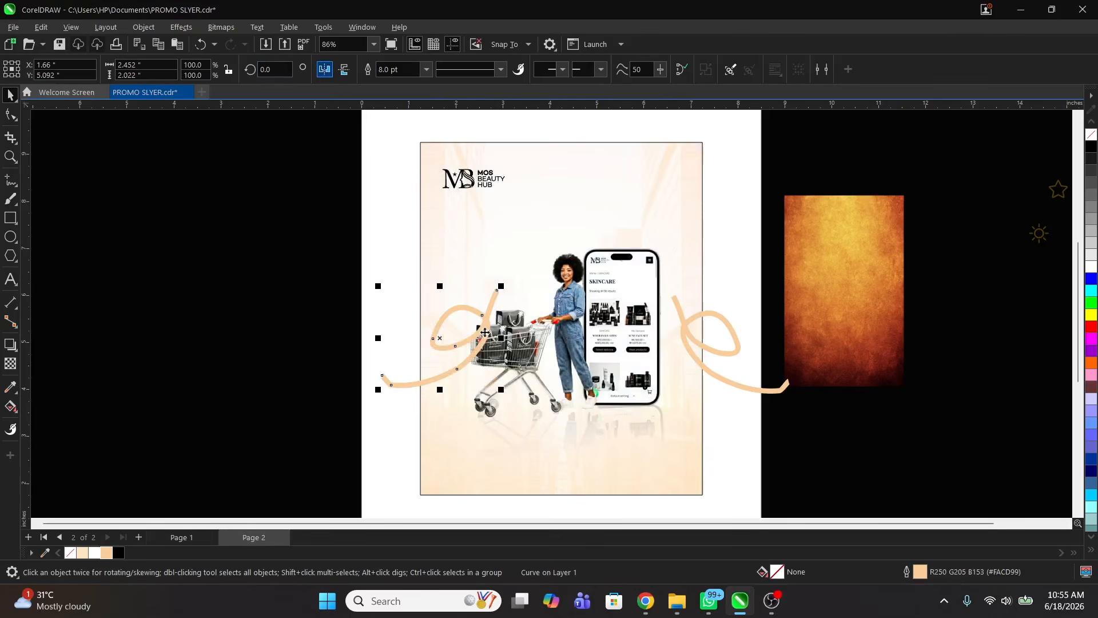
left_click_drag(488, 327, 435, 350)
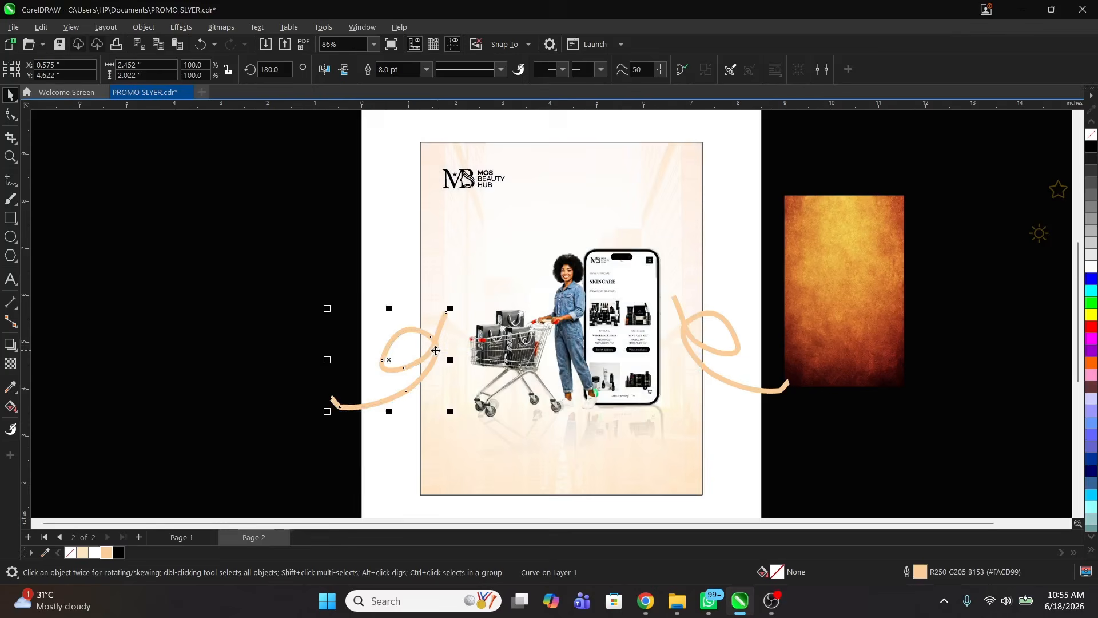
left_click(691, 325, "shift")
right_click(689, 325)
left_click(767, 386)
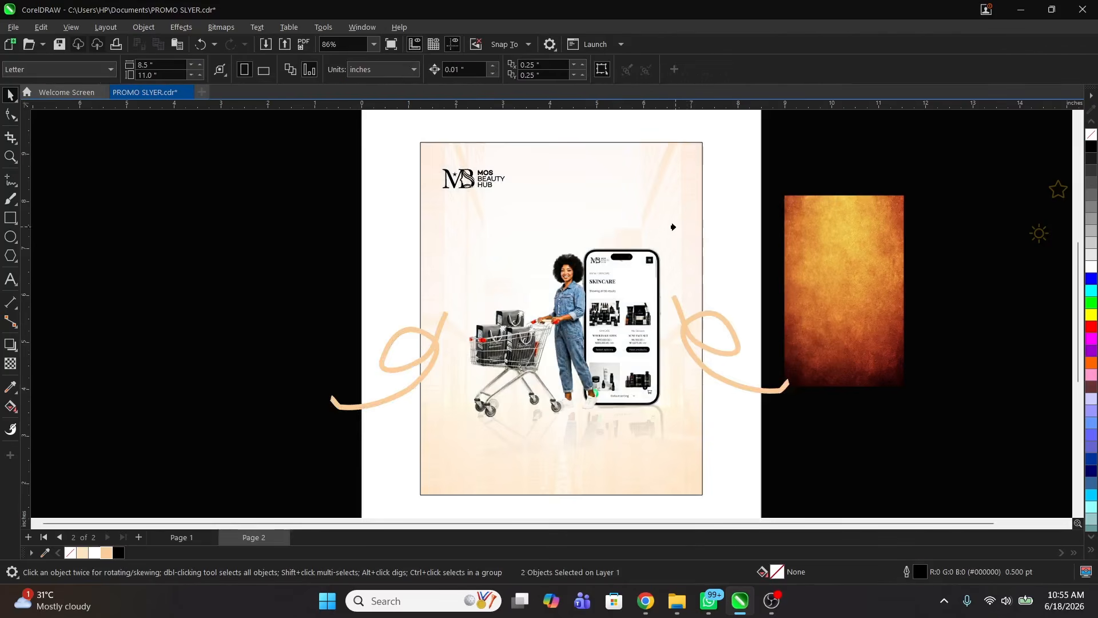
left_click(671, 228)
Step: Slightly rescale the shopper and phone group, then deselect everything
left_click(819, 197)
left_click(617, 304)
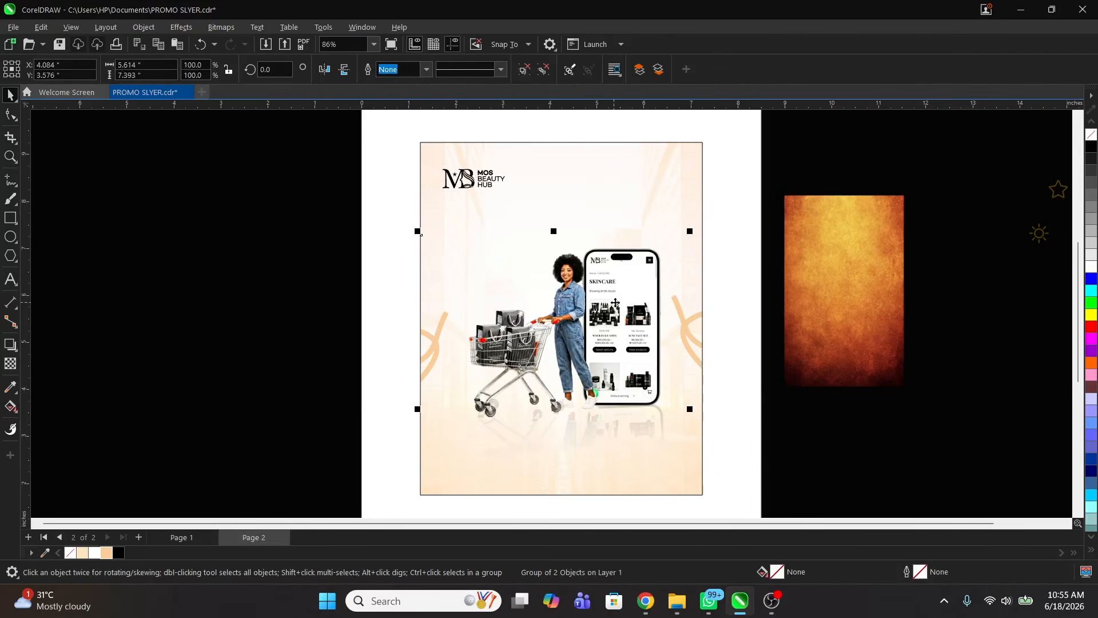
left_click_drag(693, 231, 693, 227)
left_click(396, 243)
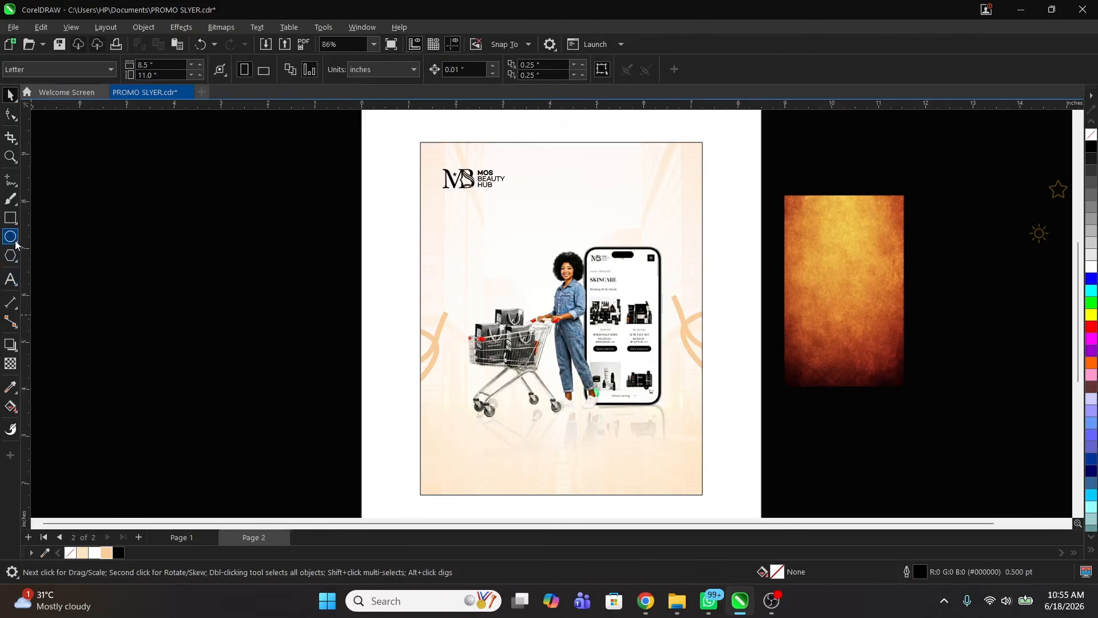
Step: Draw a 12-sided polygon beside the phone
left_click(9, 258)
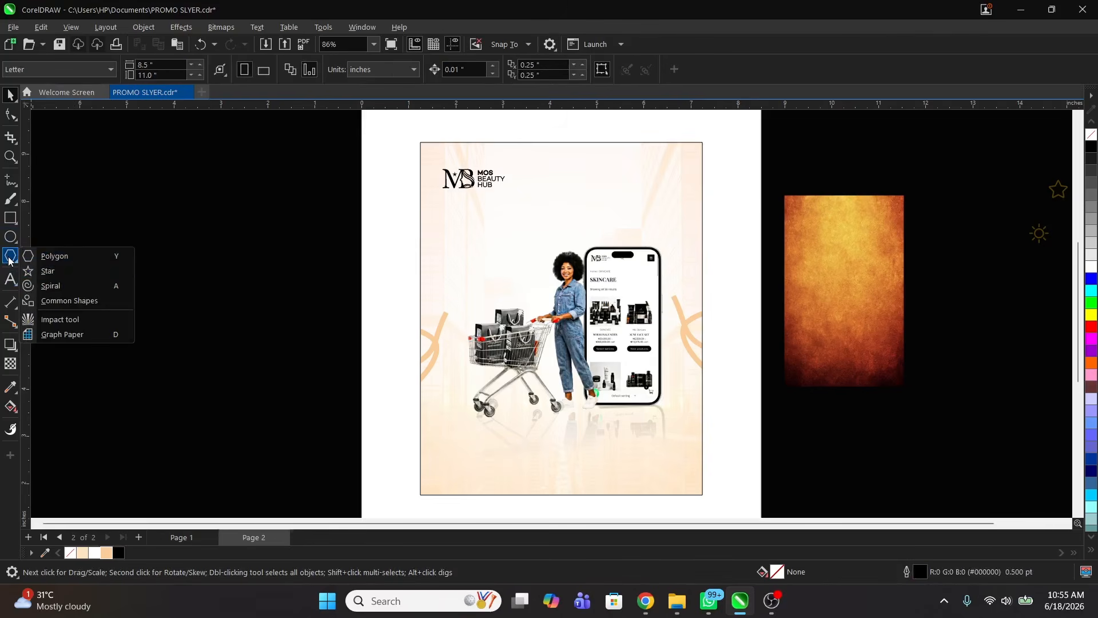
left_click(73, 255)
left_click_drag(694, 273, 768, 341)
key("space")
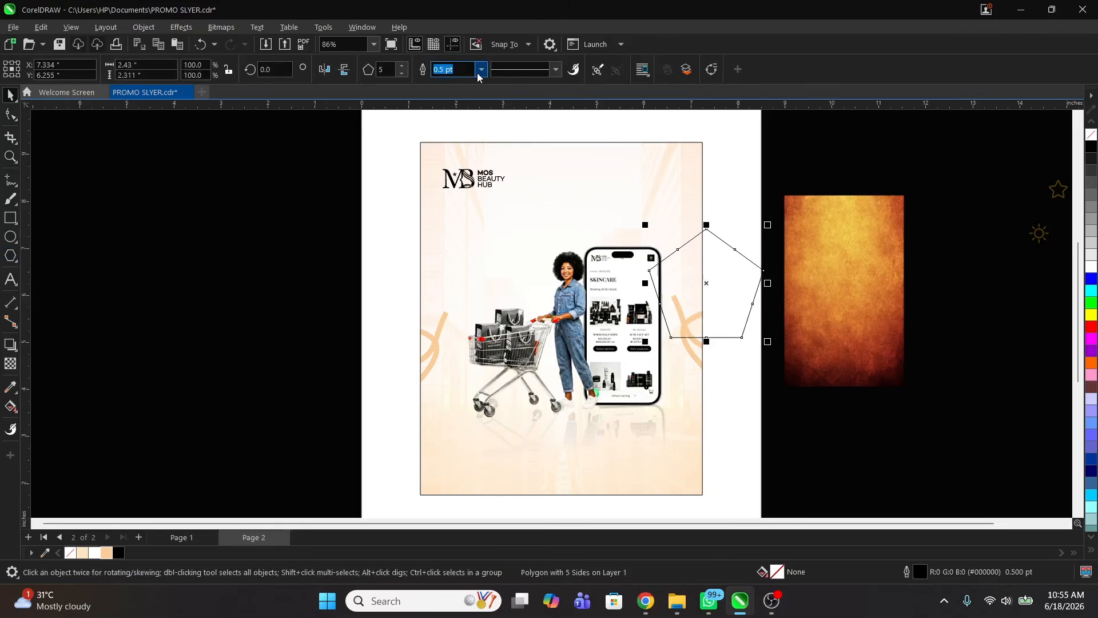
left_click(403, 67)
left_click(402, 67)
left_click(402, 67)
left_click(403, 67)
left_click(403, 67)
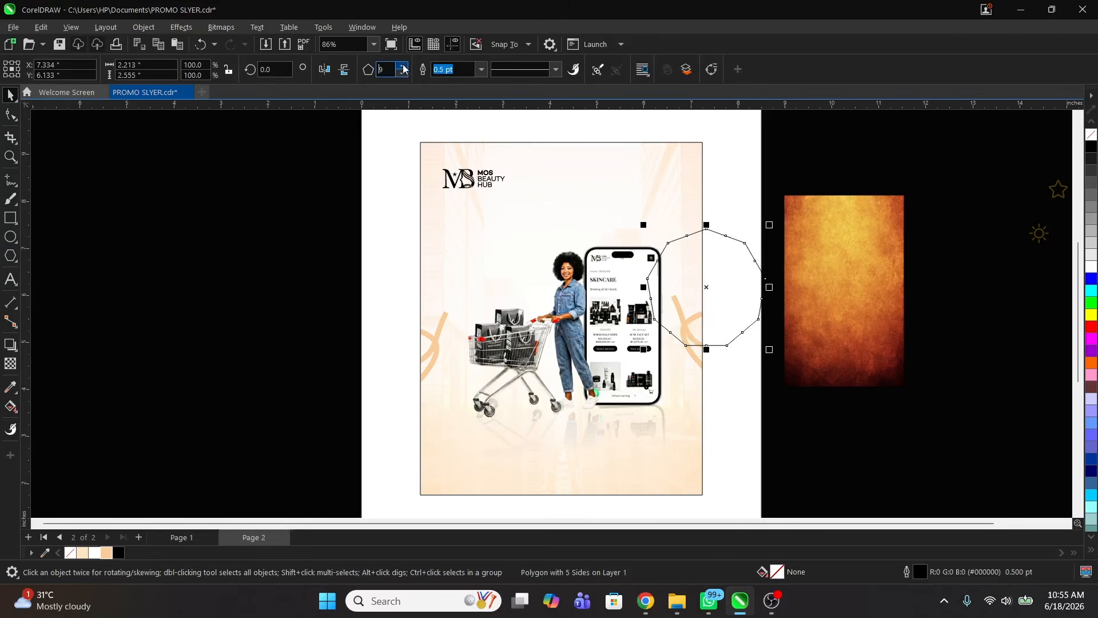
left_click(403, 67)
left_click(404, 67)
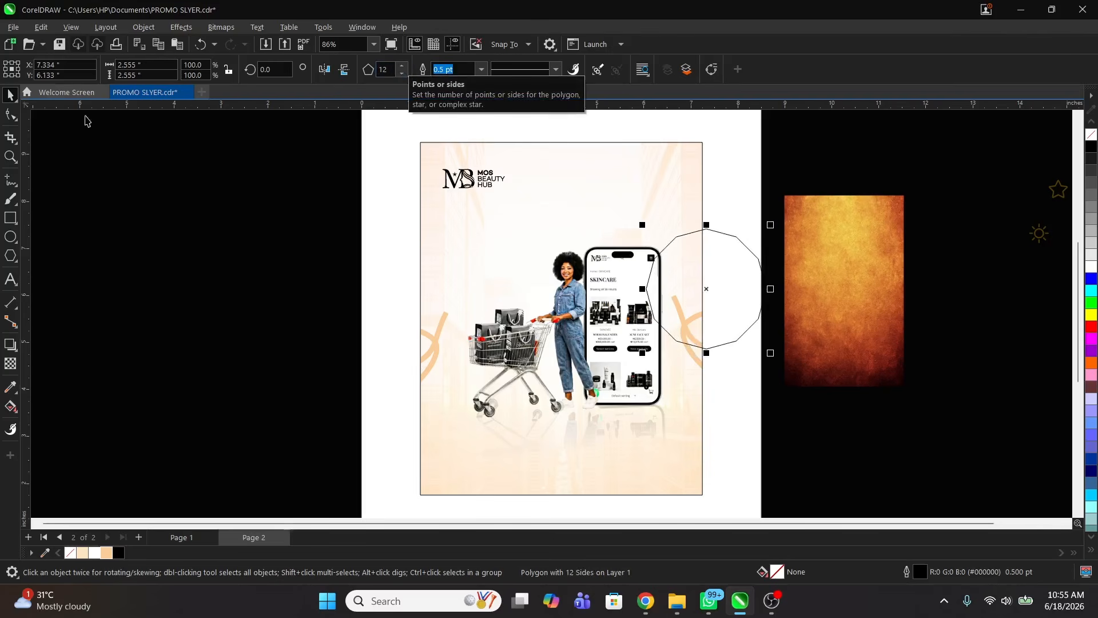
Step: Pull a polygon node inward to form a starburst, then shrink it and shift it left
left_click(10, 115)
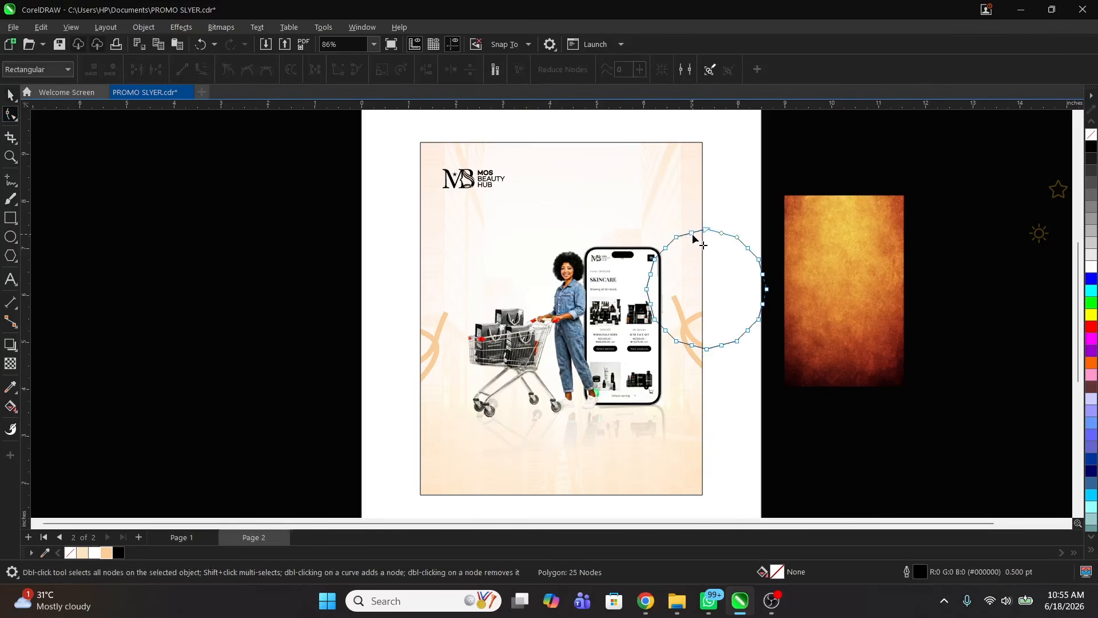
left_click_drag(692, 233, 692, 242)
key("space")
left_click_drag(771, 353, 668, 261)
left_click_drag(698, 296, 672, 259)
Step: PowerClip the orange texture inside the starburst, scaling and shifting it to fit
key("z")
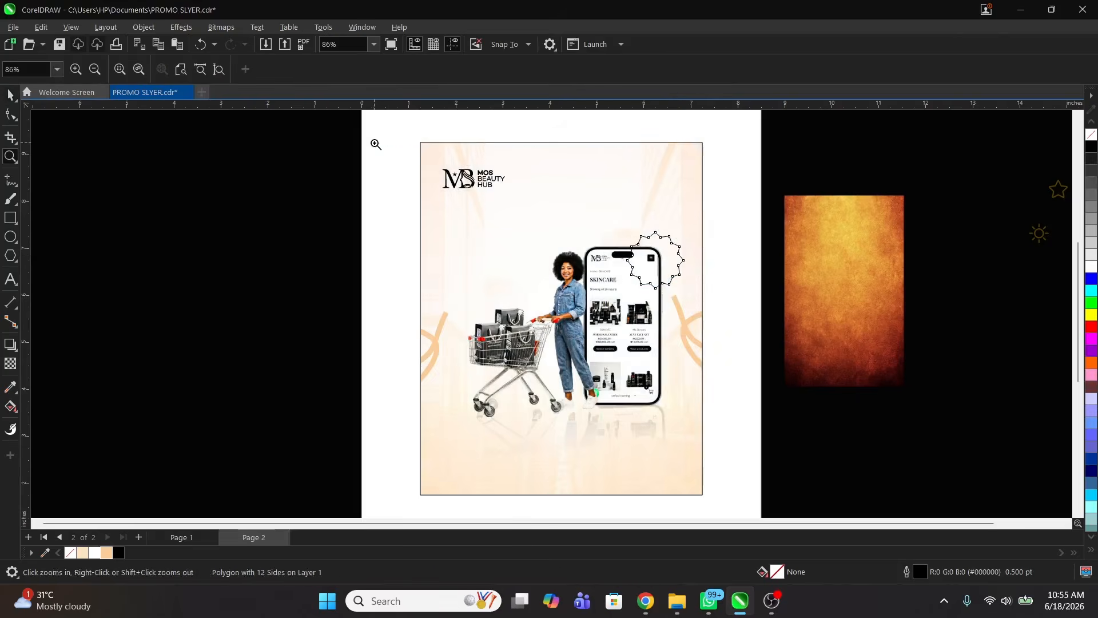
left_click_drag(375, 142, 846, 375)
key("space")
left_click(956, 331)
left_click_drag(956, 331, 841, 263)
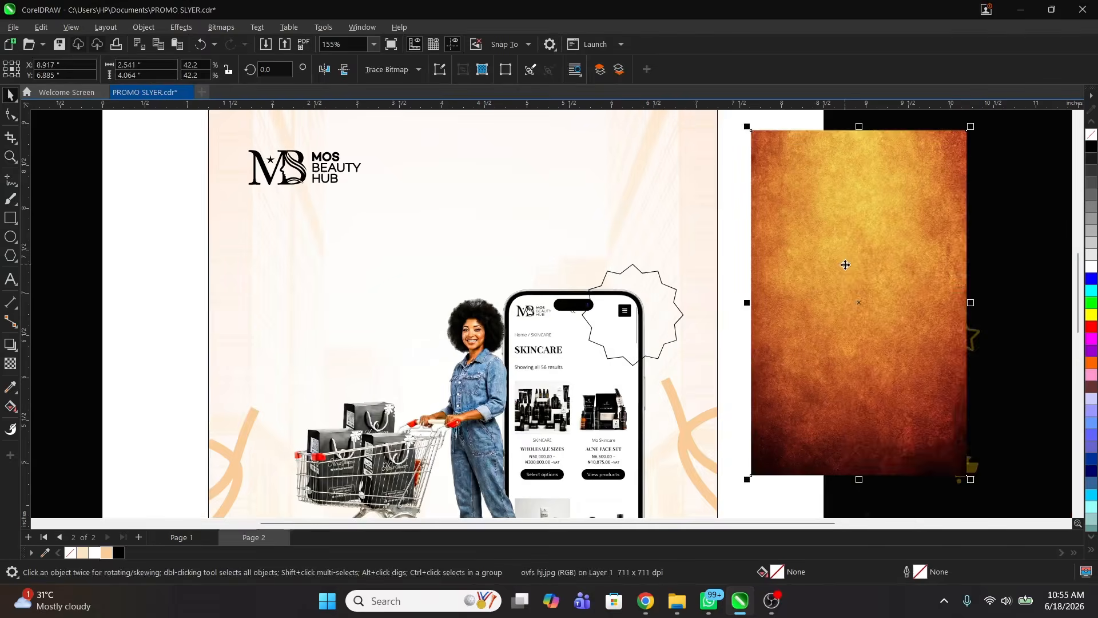
right_click(840, 263)
left_click(907, 382)
left_click(625, 289)
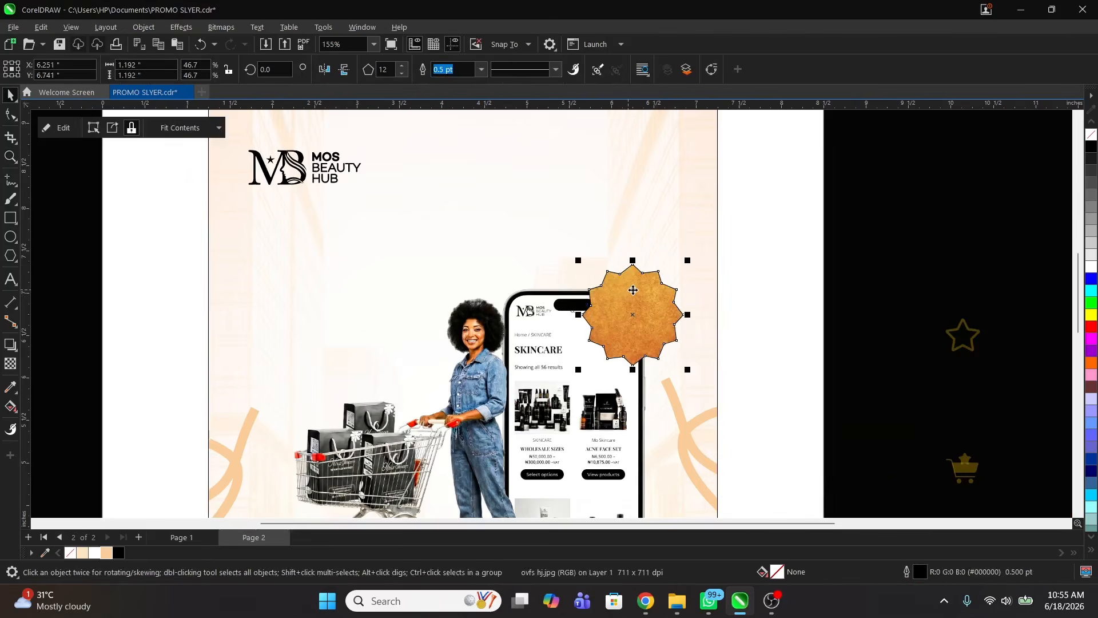
left_click_drag(744, 492, 686, 439)
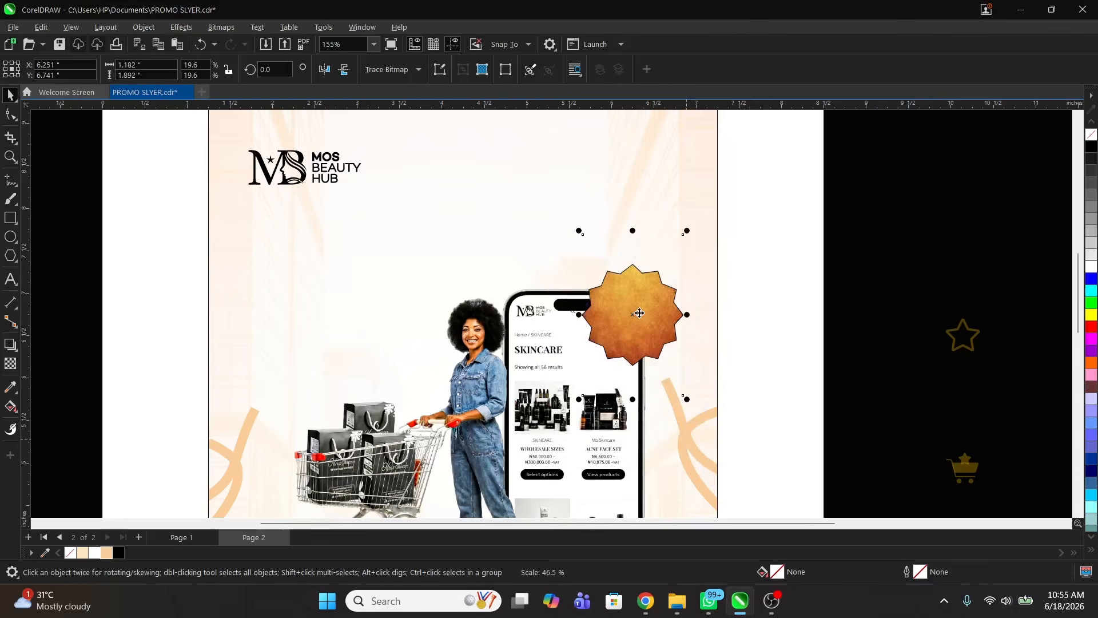
left_click_drag(637, 314, 646, 309)
left_click(851, 297)
Step: Add '30%' text on the orange badge and select the text together with the badge
key("F8")
left_click(624, 312)
type("3")
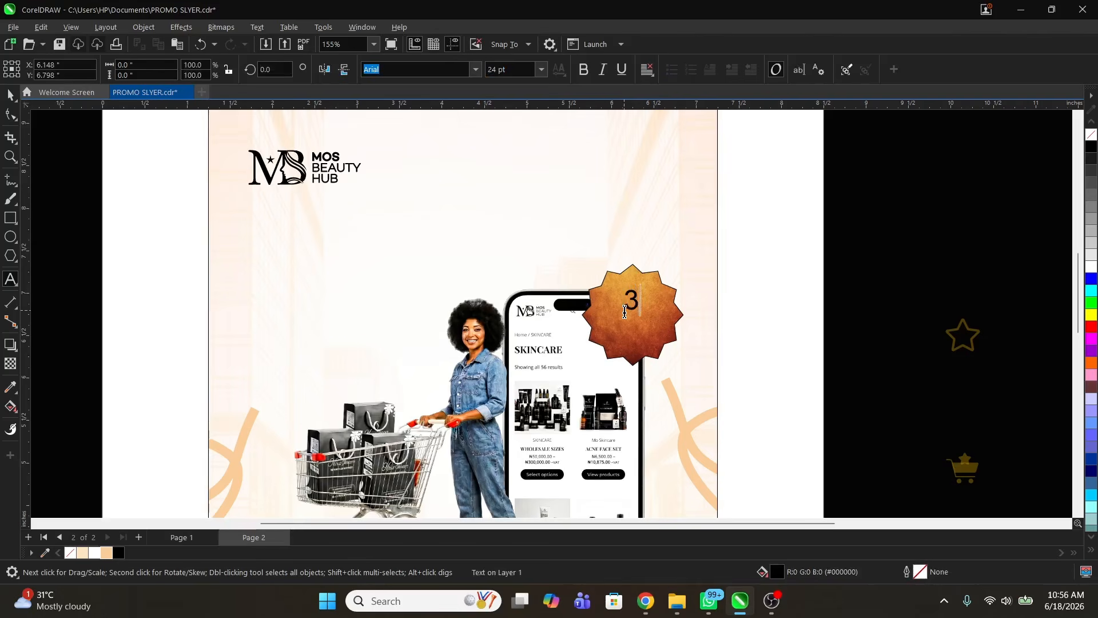
type("0")
key("ctrl+space")
type("%")
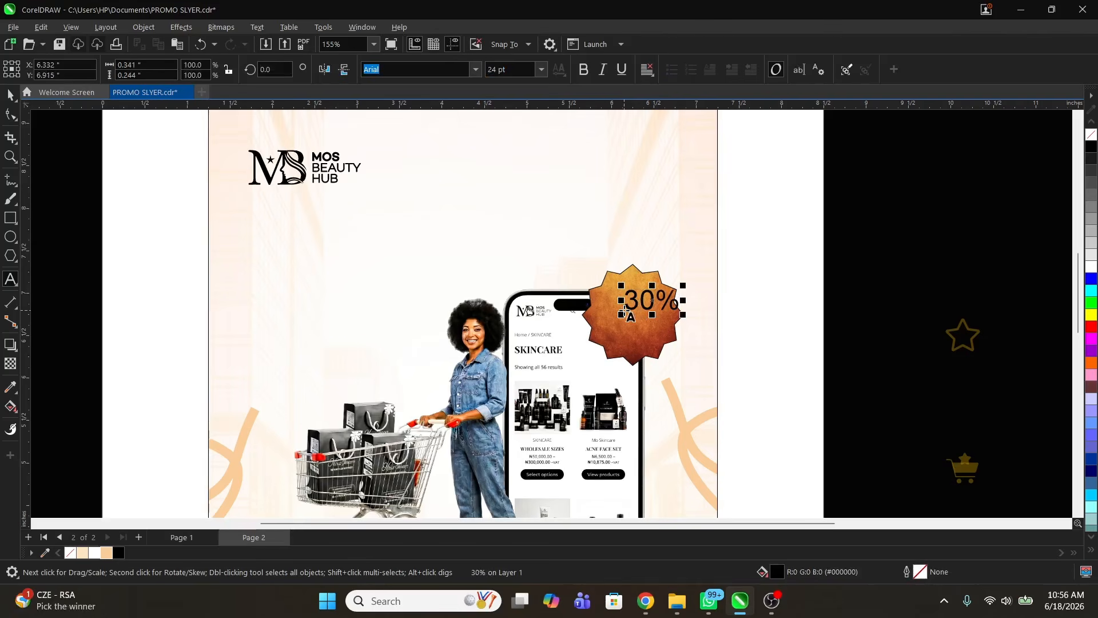
key("ctrl+a")
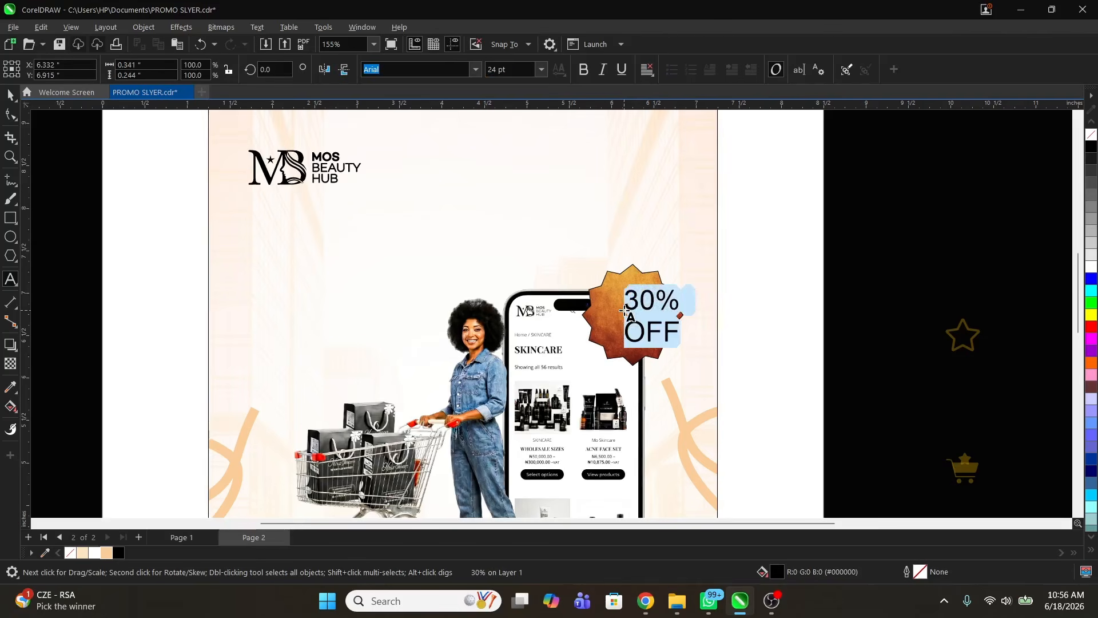
key("ctrl+space")
left_click(638, 280, "shift")
Step: Centre the 30% OFF text on the badge and set it in Mazzard H ExtraBold
key("c")
key("e")
left_click(848, 297)
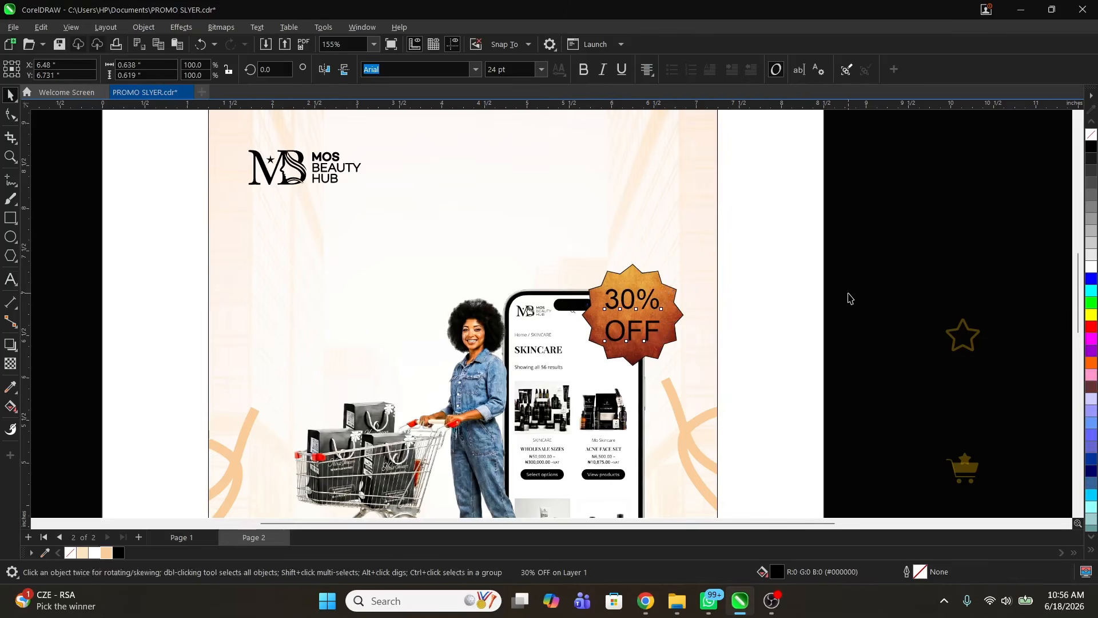
left_click(648, 298)
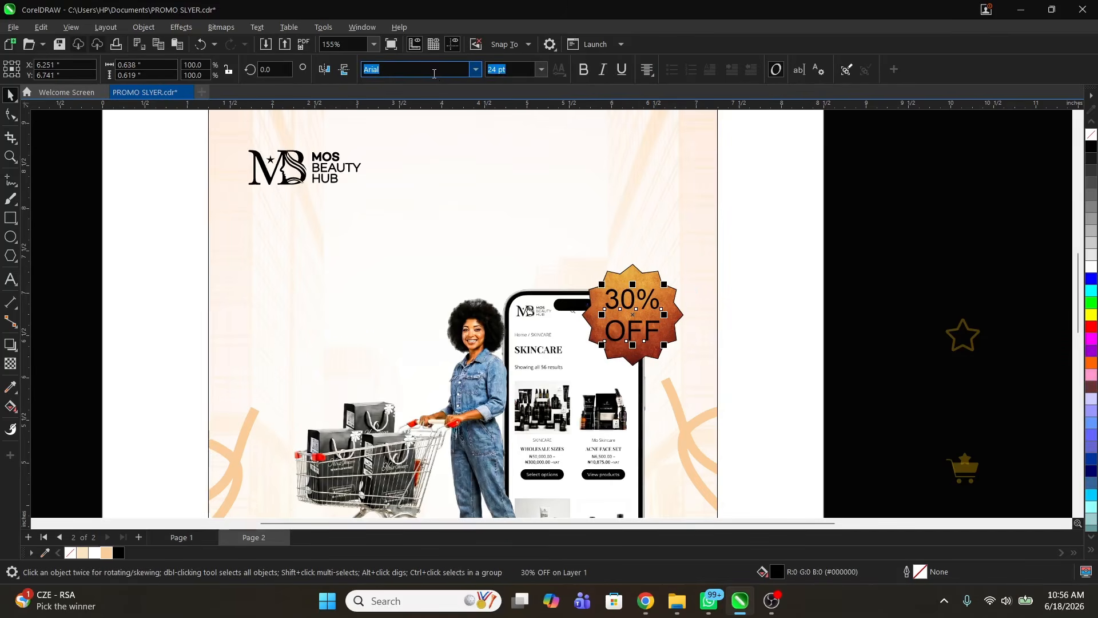
type("Mazzard H")
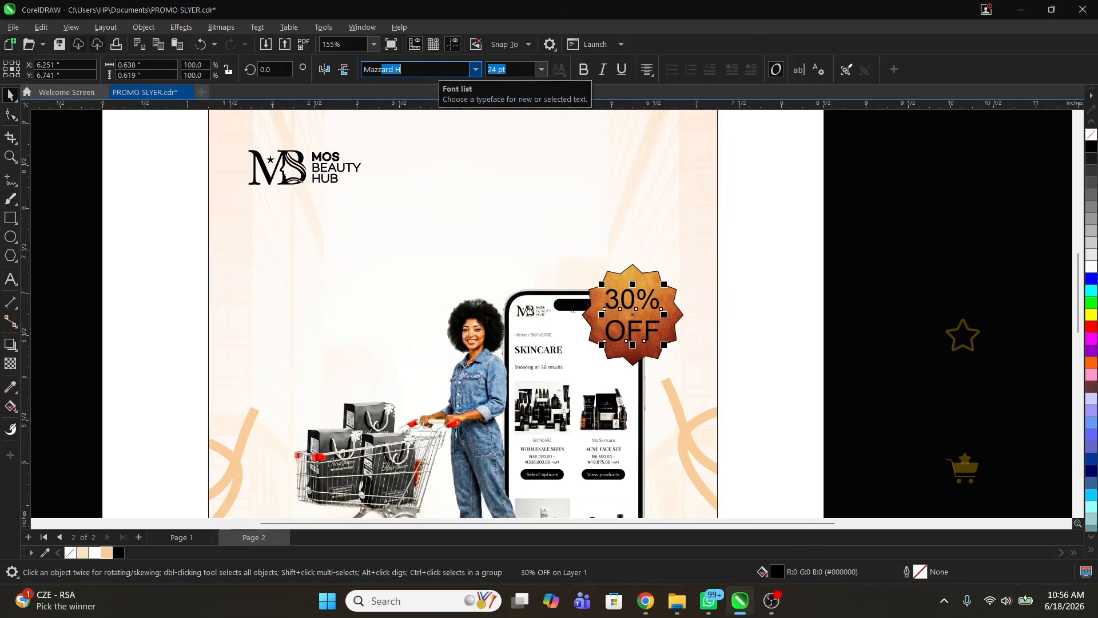
left_click(584, 69)
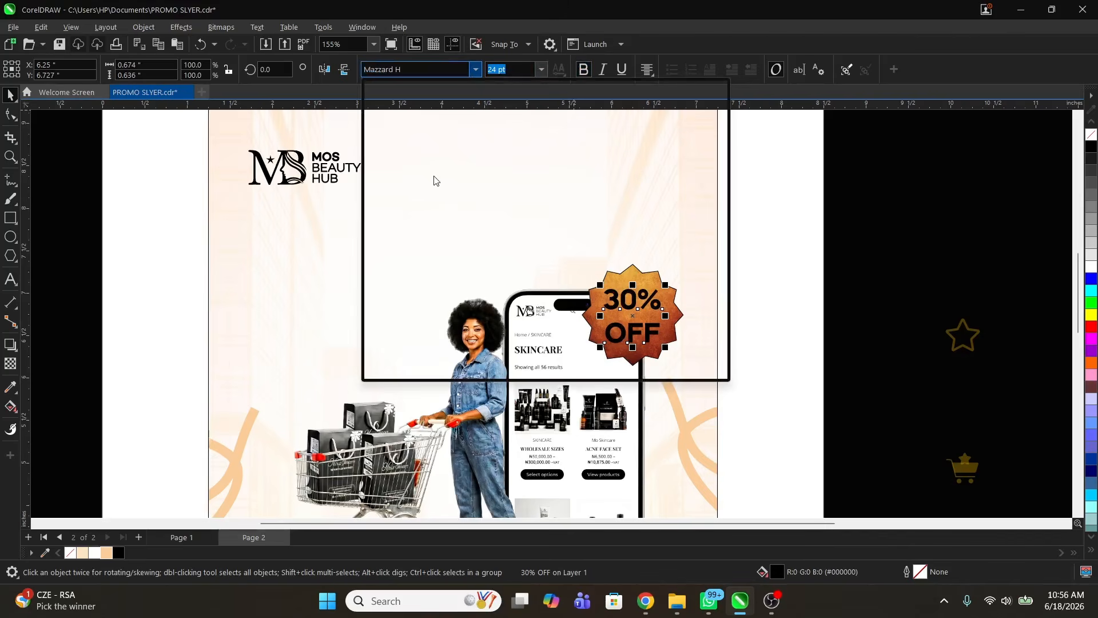
left_click(440, 160)
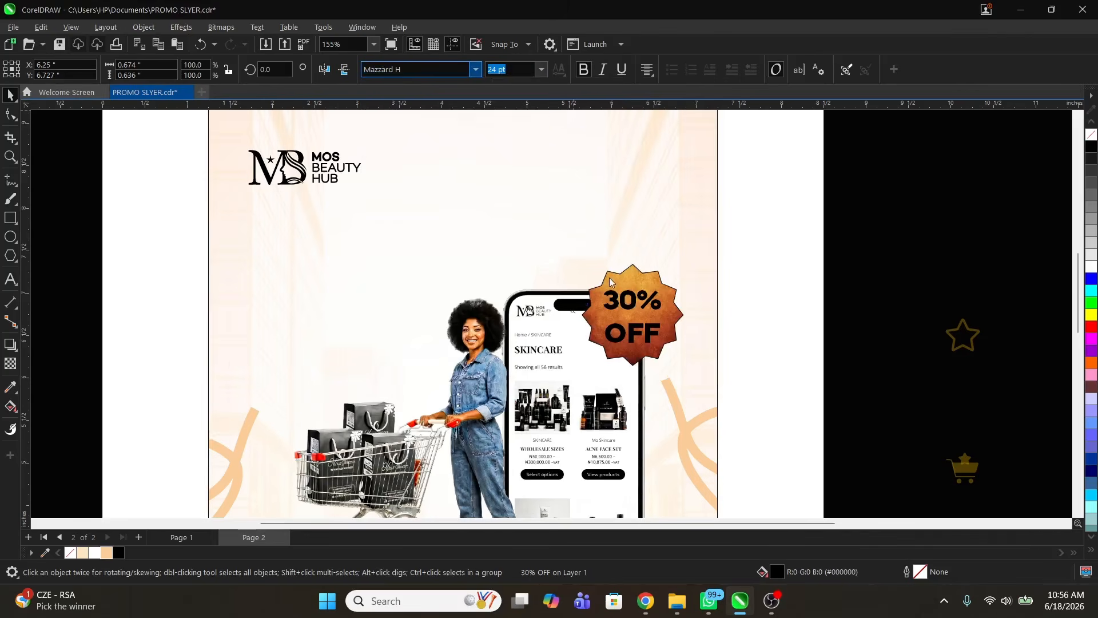
Step: Tighten the text's line spacing so OFF sits closer under 30%
key("z")
left_click_drag(516, 247, 715, 370)
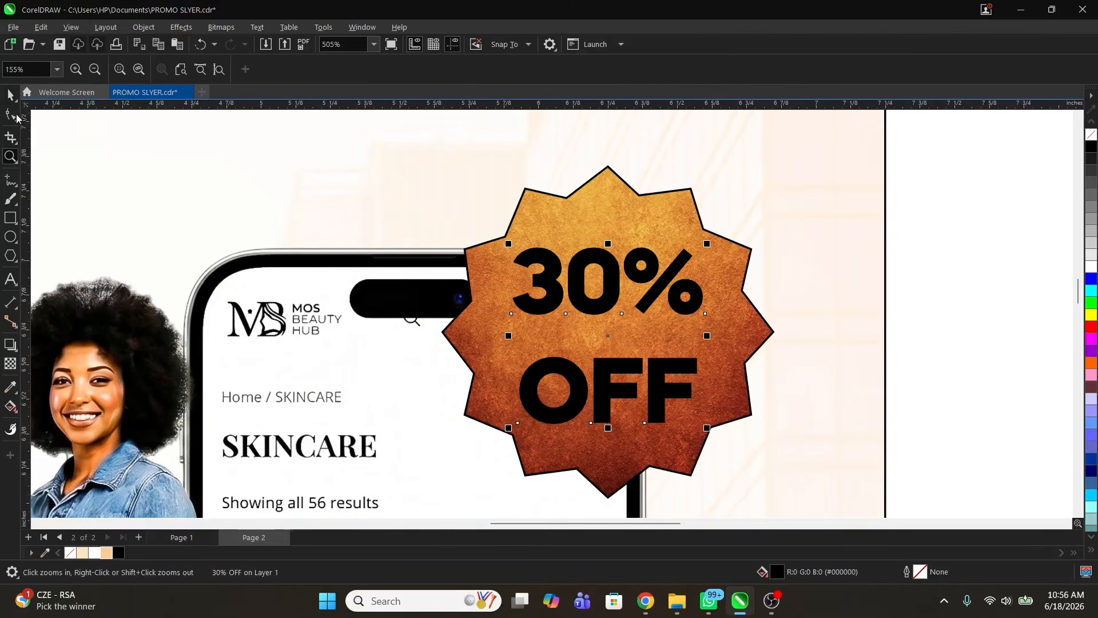
left_click(17, 115)
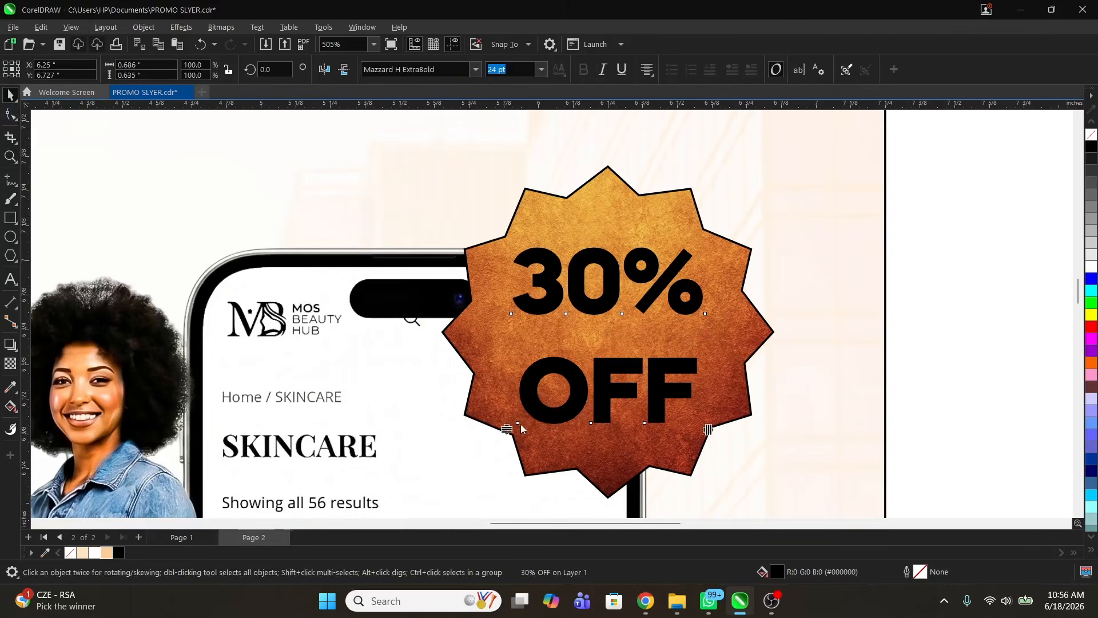
left_click_drag(507, 430, 515, 366)
key("space")
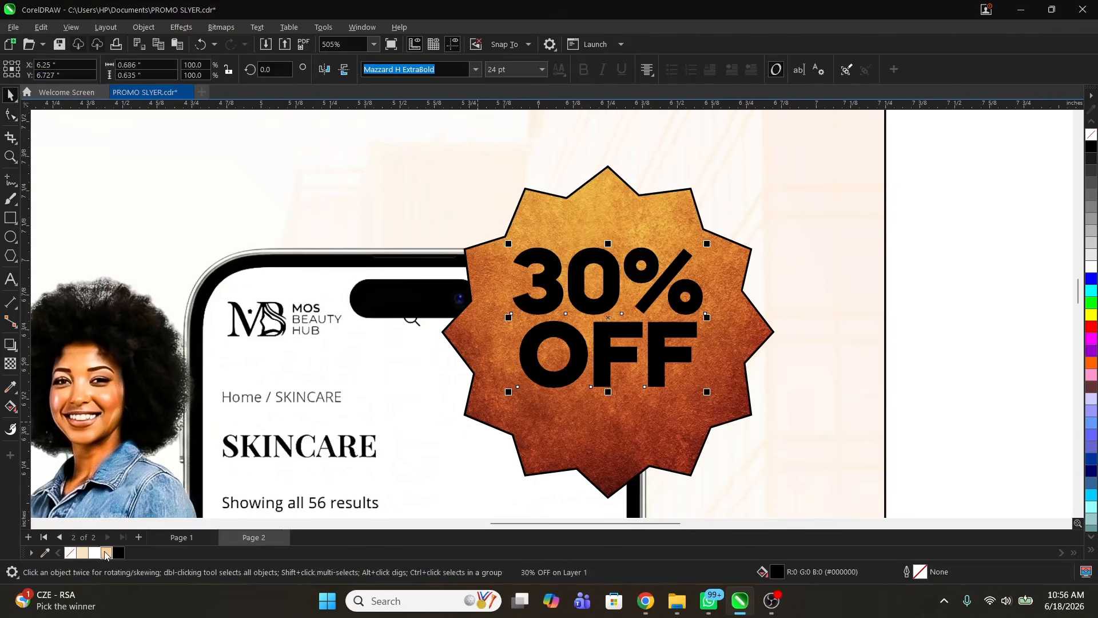
Step: Make the 30% OFF text white, enlarge it, and centre it in the badge
left_click(94, 553)
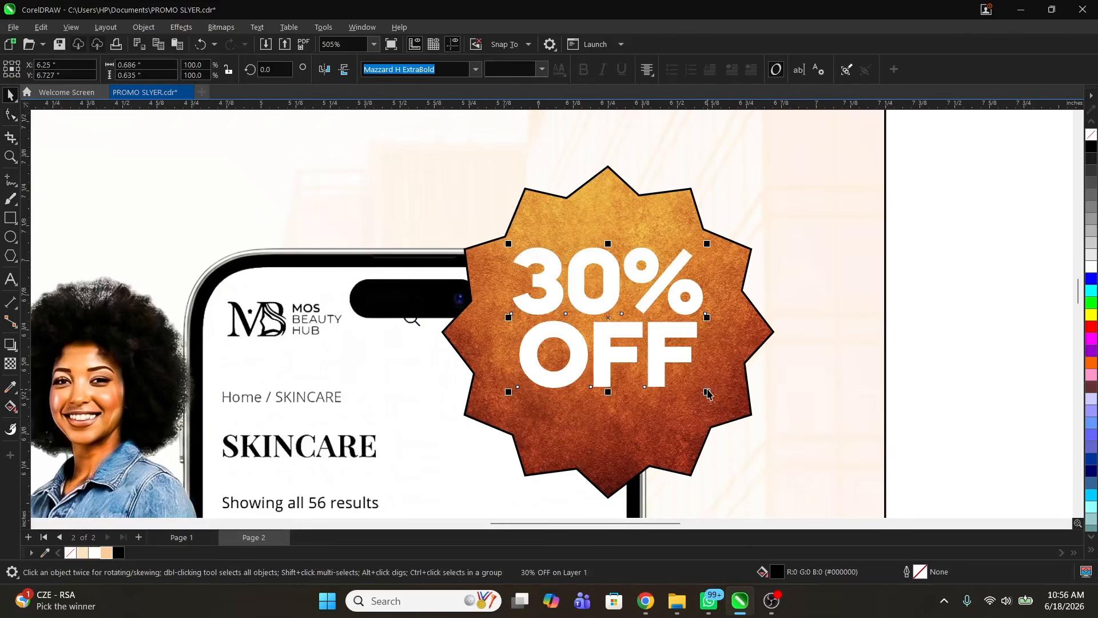
left_click_drag(708, 392, 723, 406)
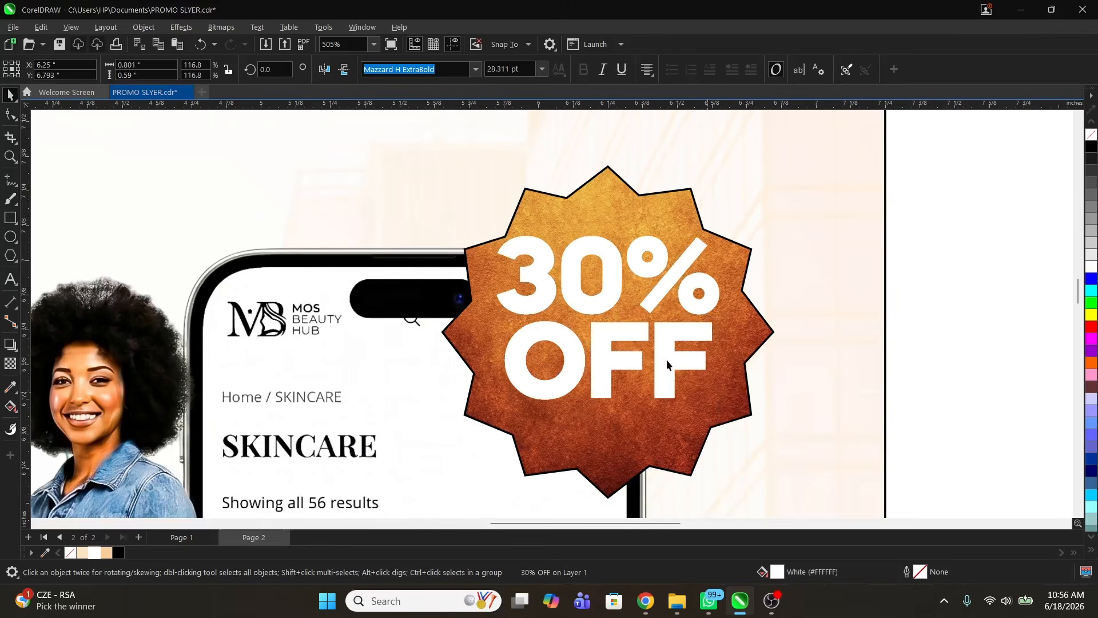
left_click_drag(667, 359, 663, 382)
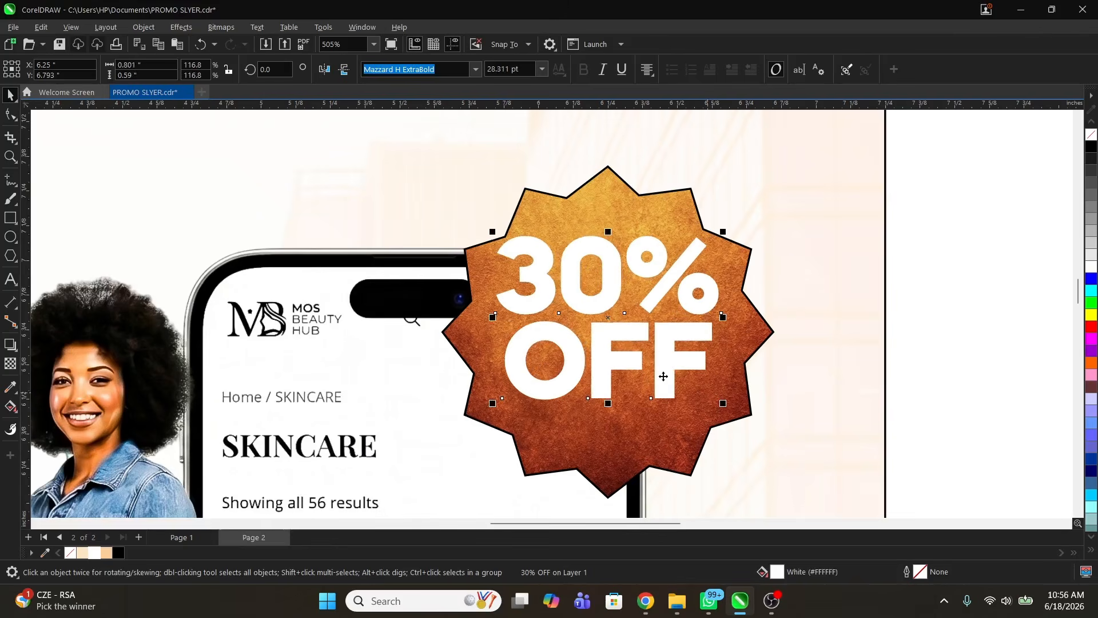
Step: Remove the black outline from the badge shape
left_click(612, 227)
right_click(70, 553)
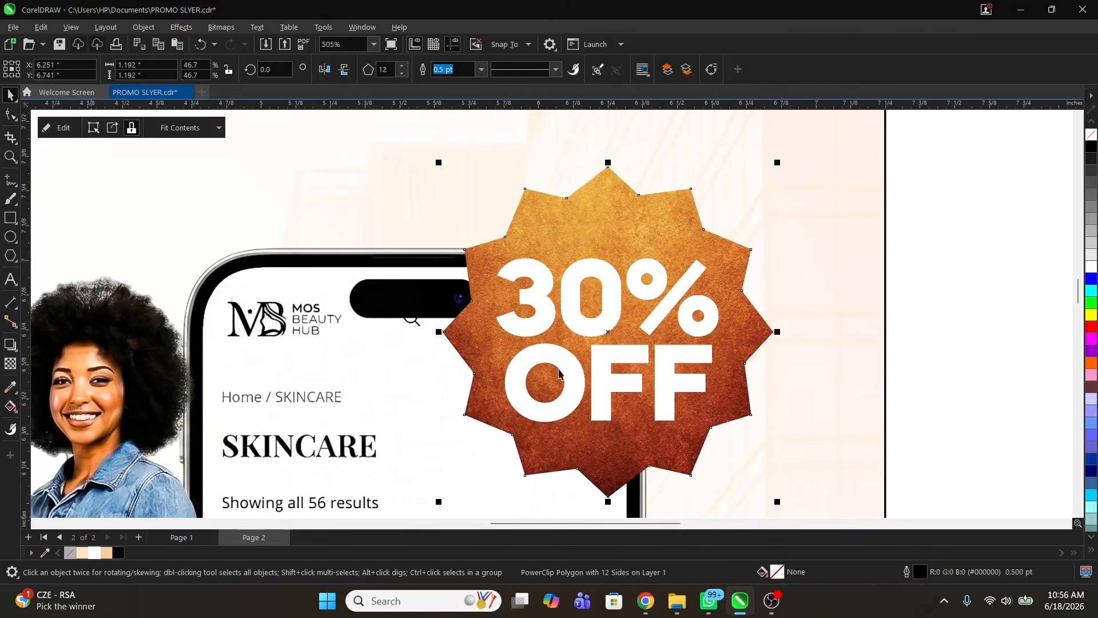
scroll(637, 255, "down", 3)
scroll(651, 253, "down", 5)
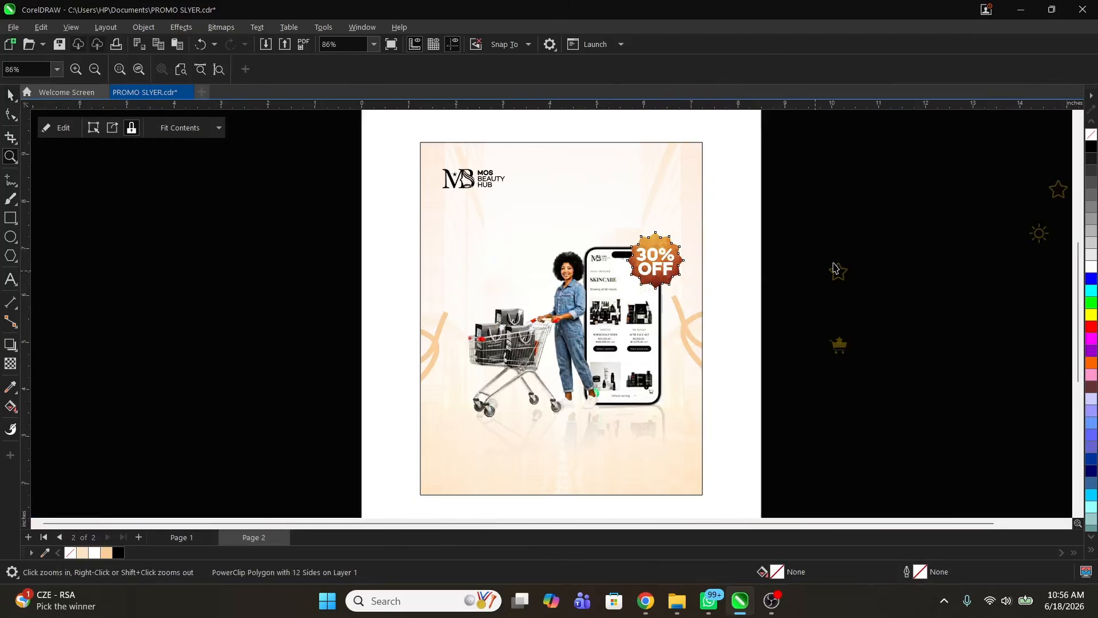
Step: Draw a rectangle left of the shopper, just below the logo
key("Escape")
left_click_drag(380, 121, 714, 501)
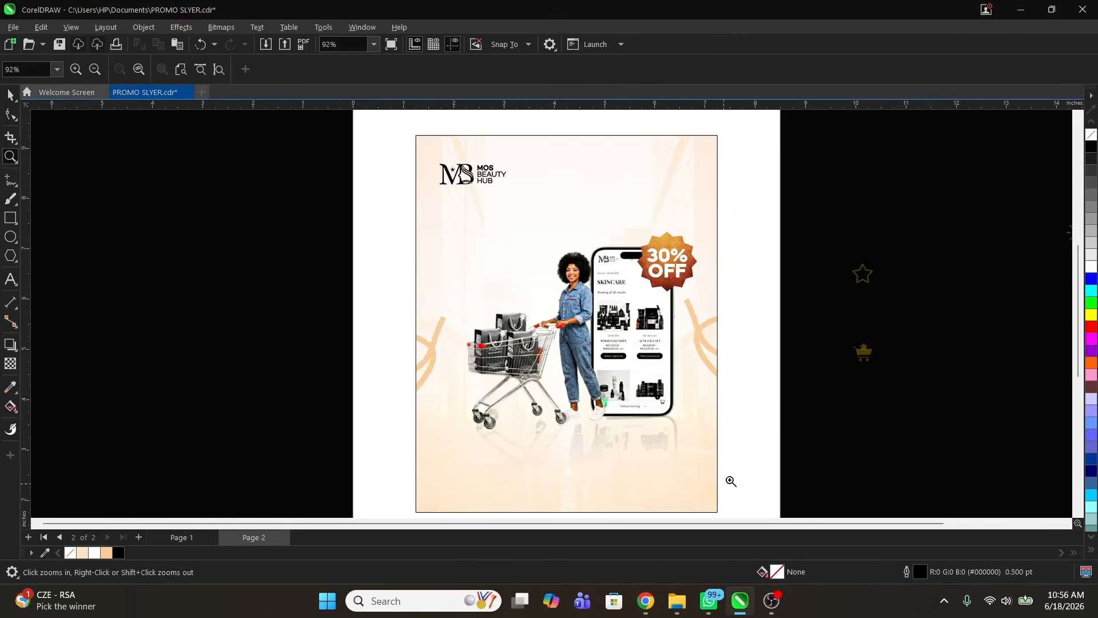
left_click(10, 217)
left_click_drag(472, 218, 581, 325)
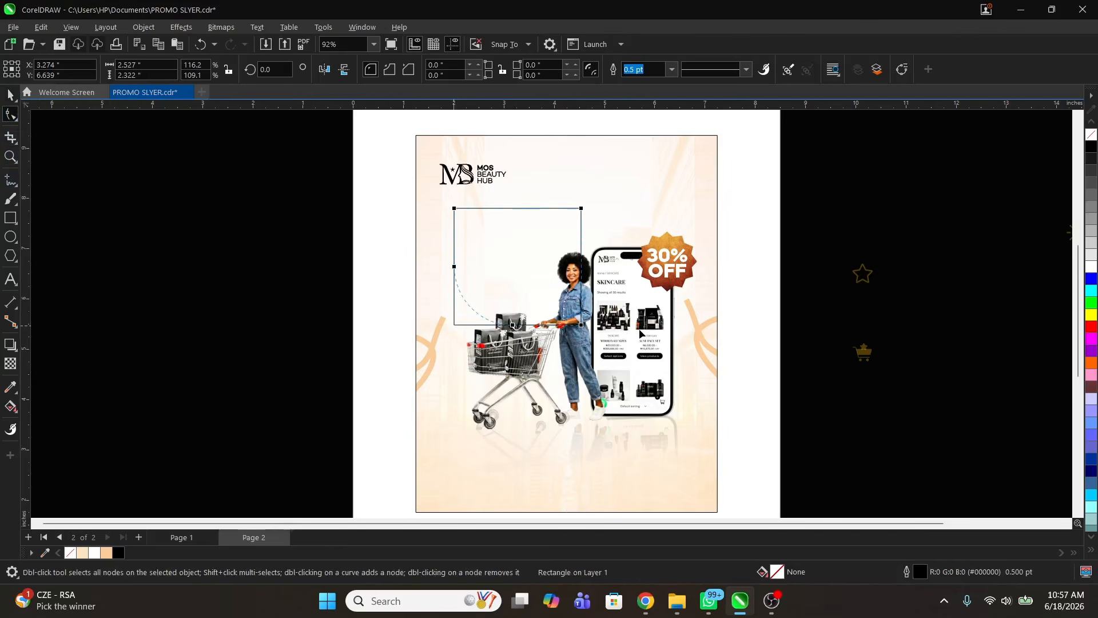
Step: Round three of the rectangle's corners heavily (0.911 and 1.161 in radii)
left_click_drag(640, 334, 641, 335)
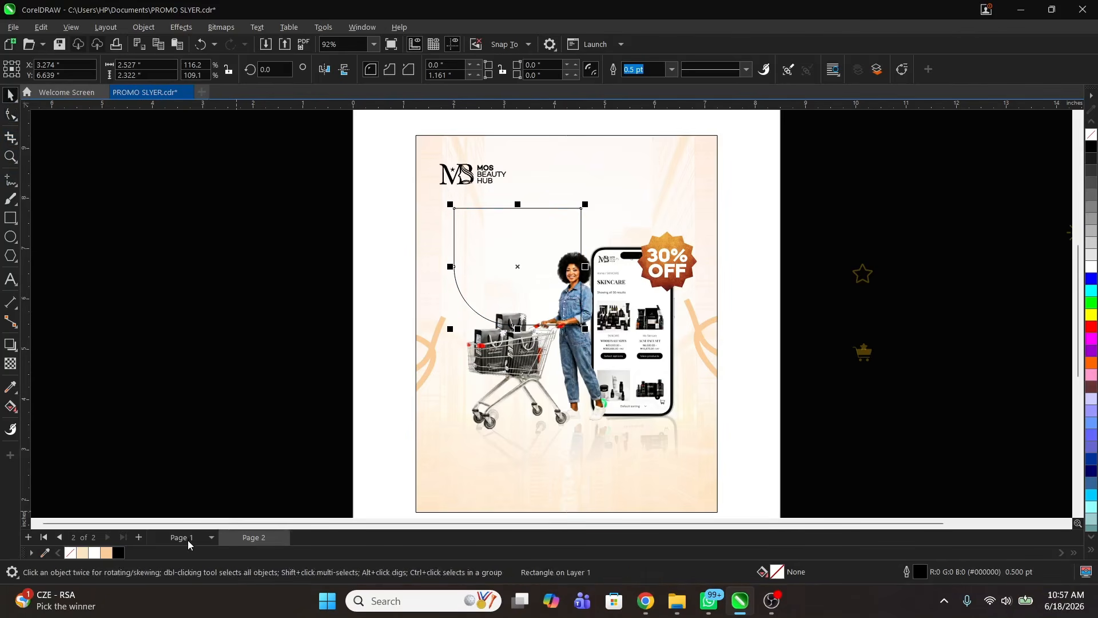
left_click_drag(453, 209, 455, 255)
key("ctrl+z")
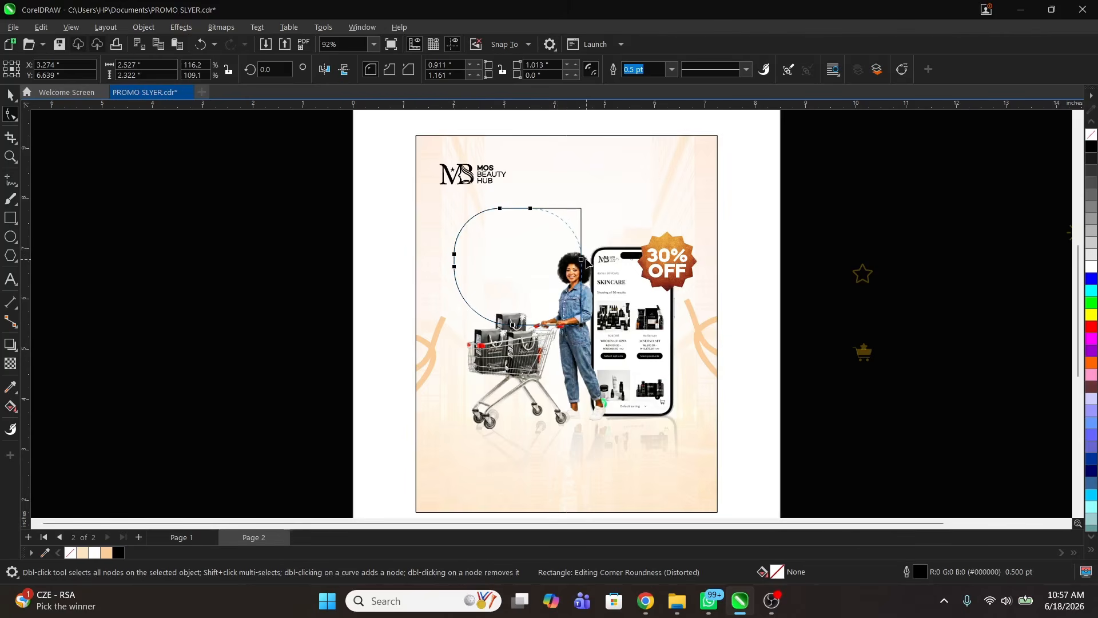
left_click_drag(587, 262, 597, 290)
key("space")
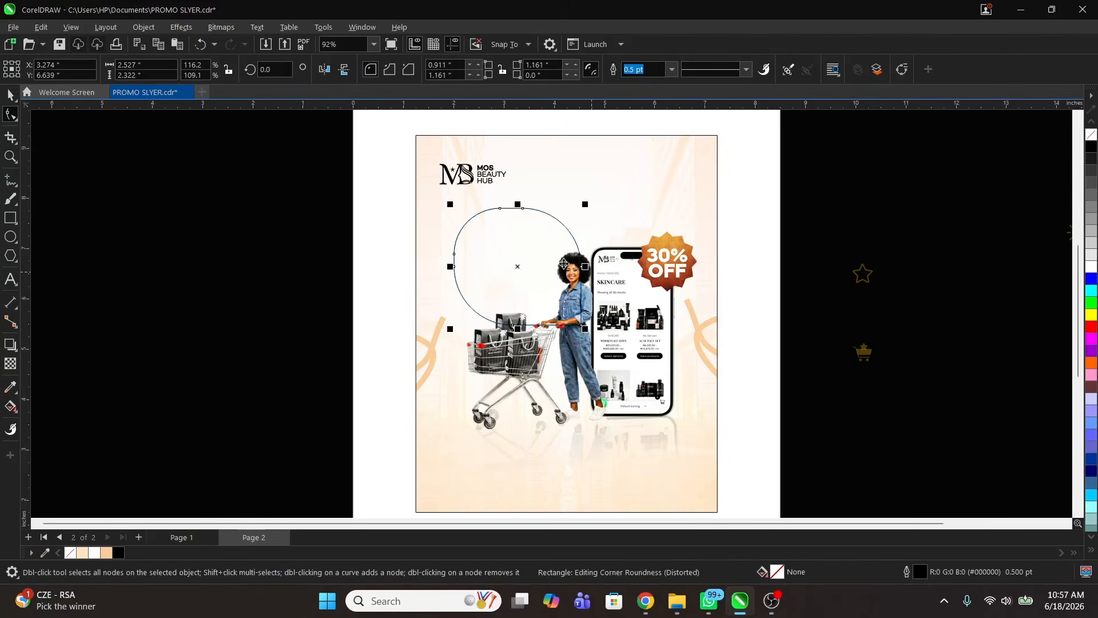
scroll(560, 253, "up", 2)
Step: Fill the rounded shape black and remove its outline
key("z")
key("space")
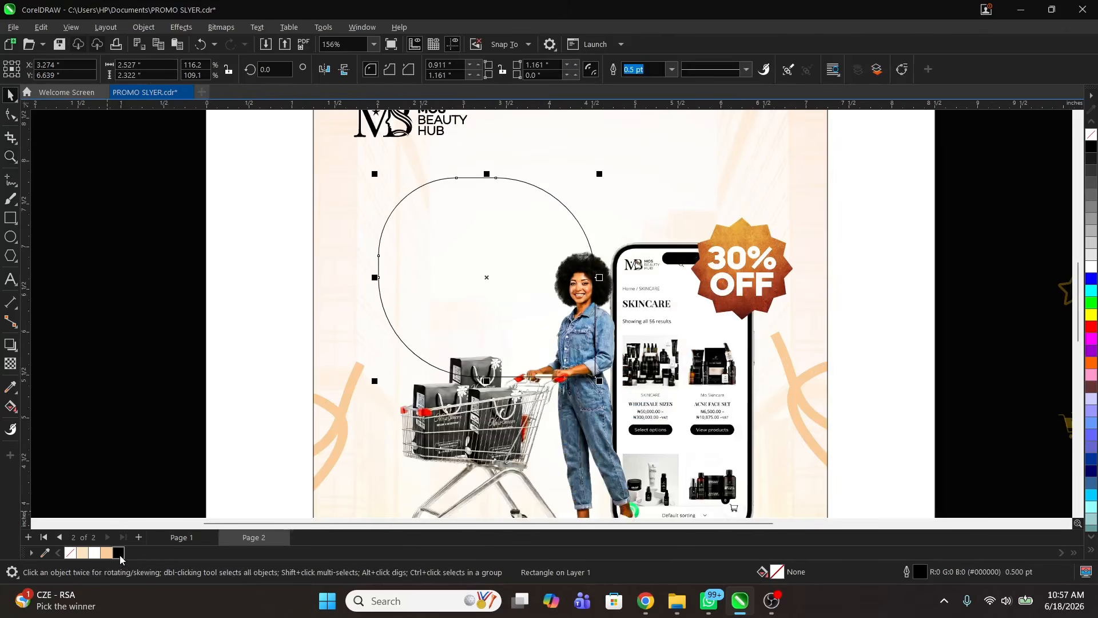
left_click(118, 552)
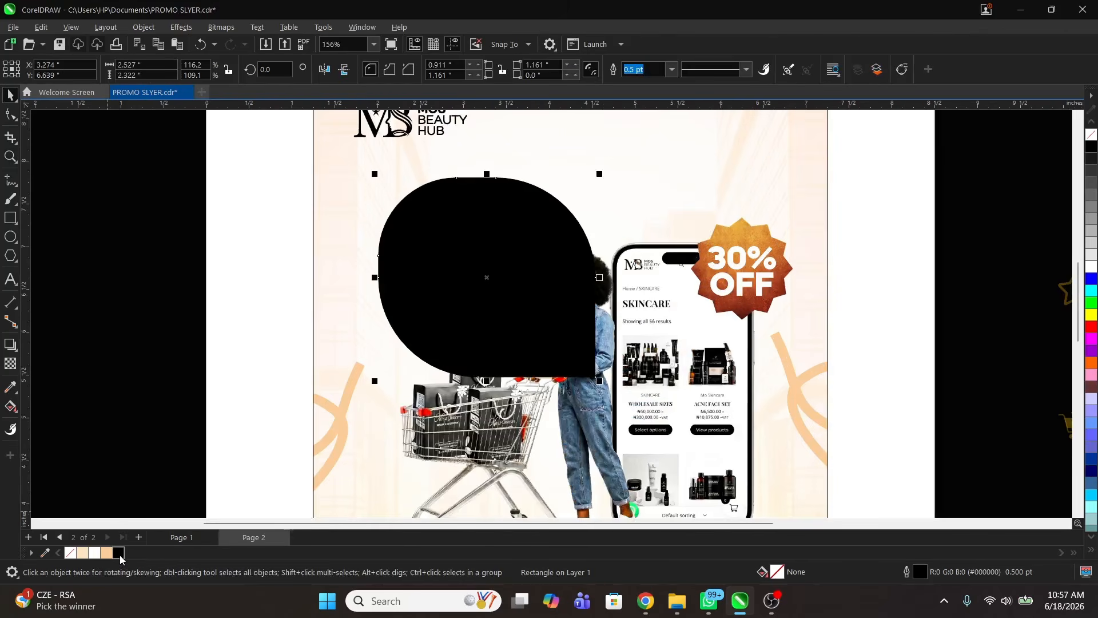
right_click(69, 552)
Step: Apply a left-to-right fountain fill from black to dark gold #876C00
left_click(11, 406)
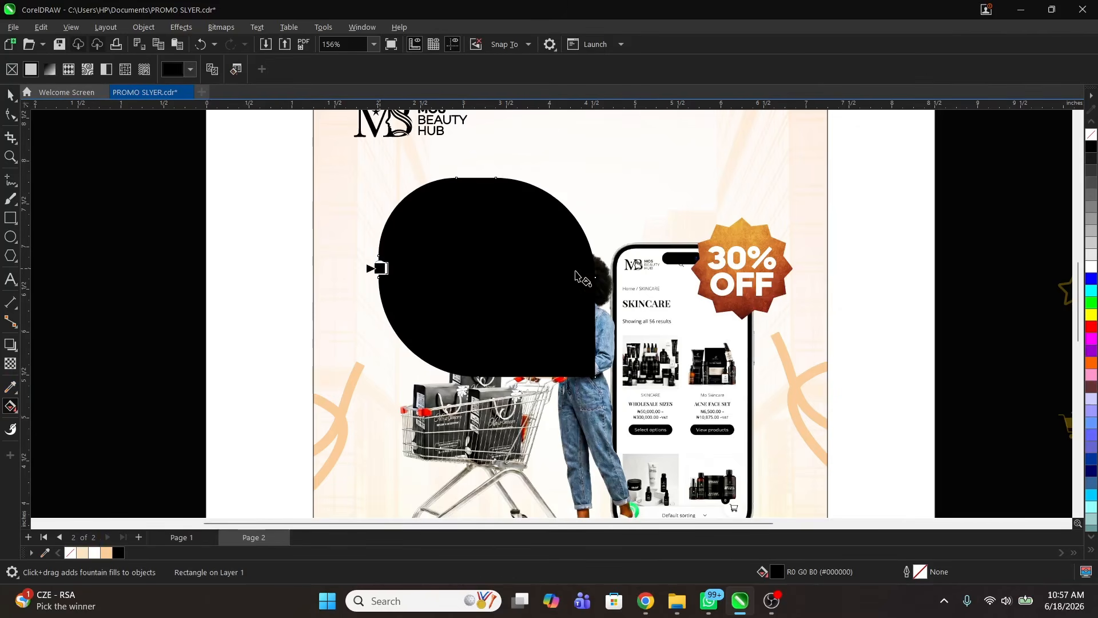
left_click_drag(378, 268, 590, 268)
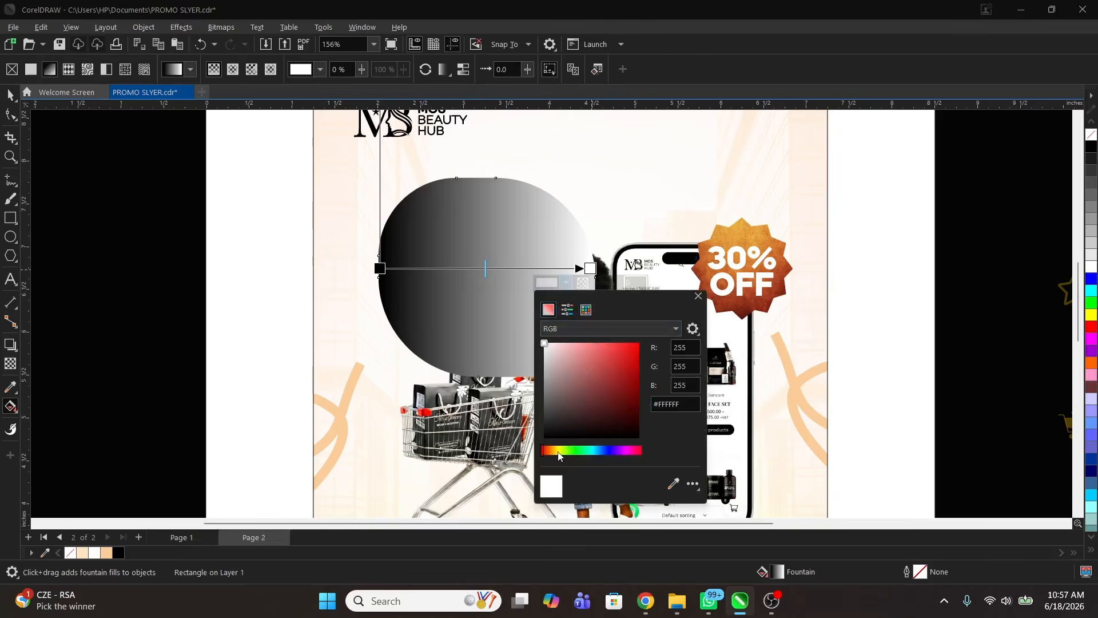
left_click_drag(559, 455, 554, 451)
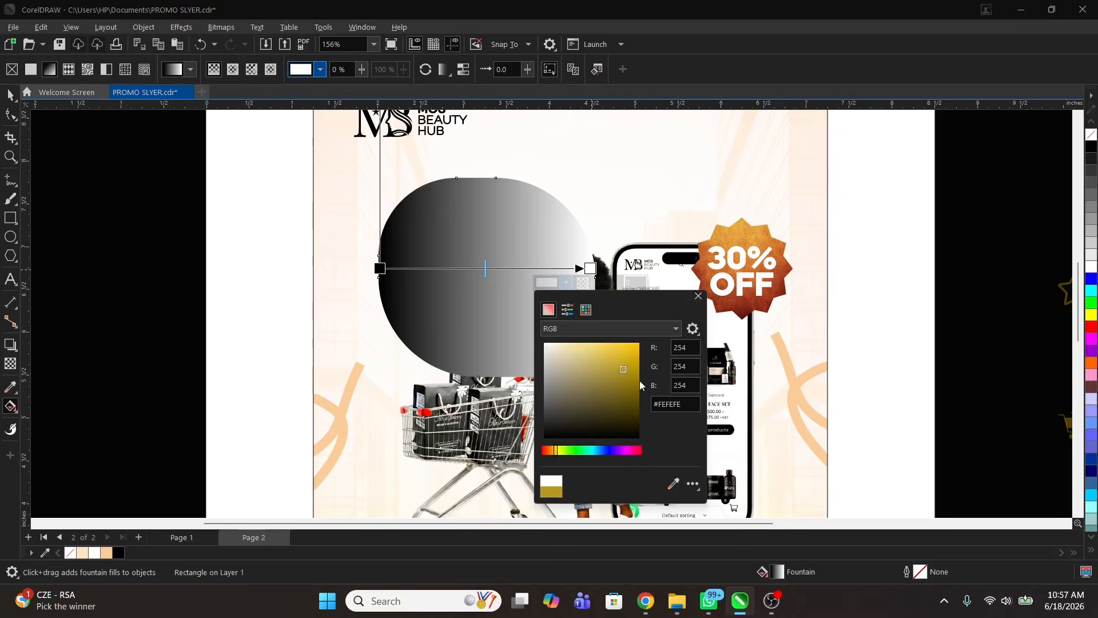
left_click_drag(640, 380, 647, 388)
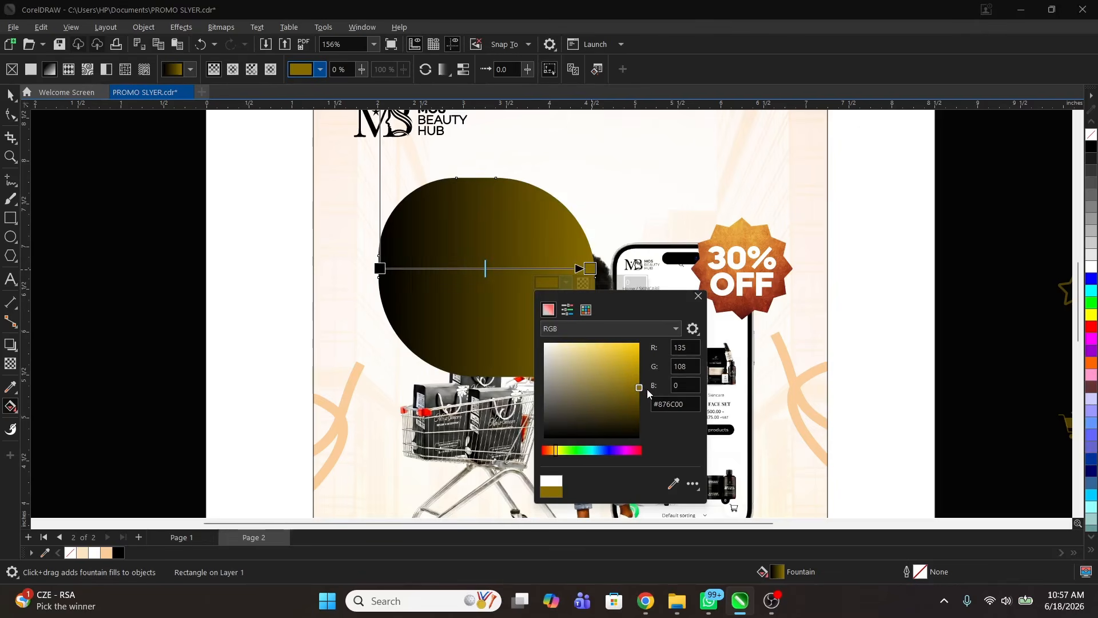
left_click(15, 95)
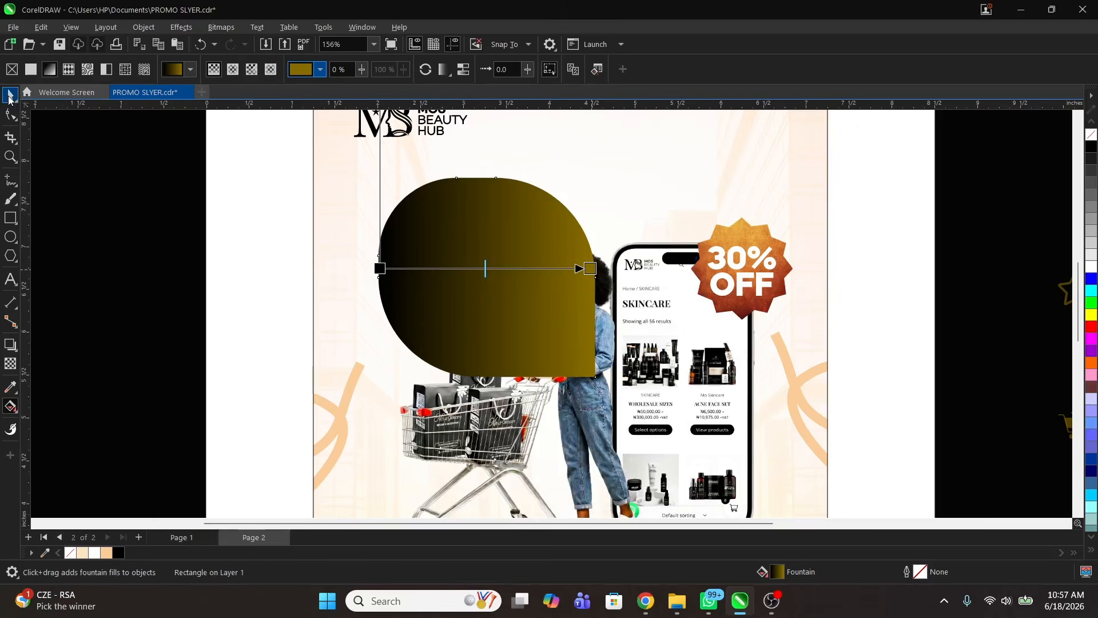
Step: Add a peach offset copy behind the gradient shape and shift both slightly left
key("z")
key("space")
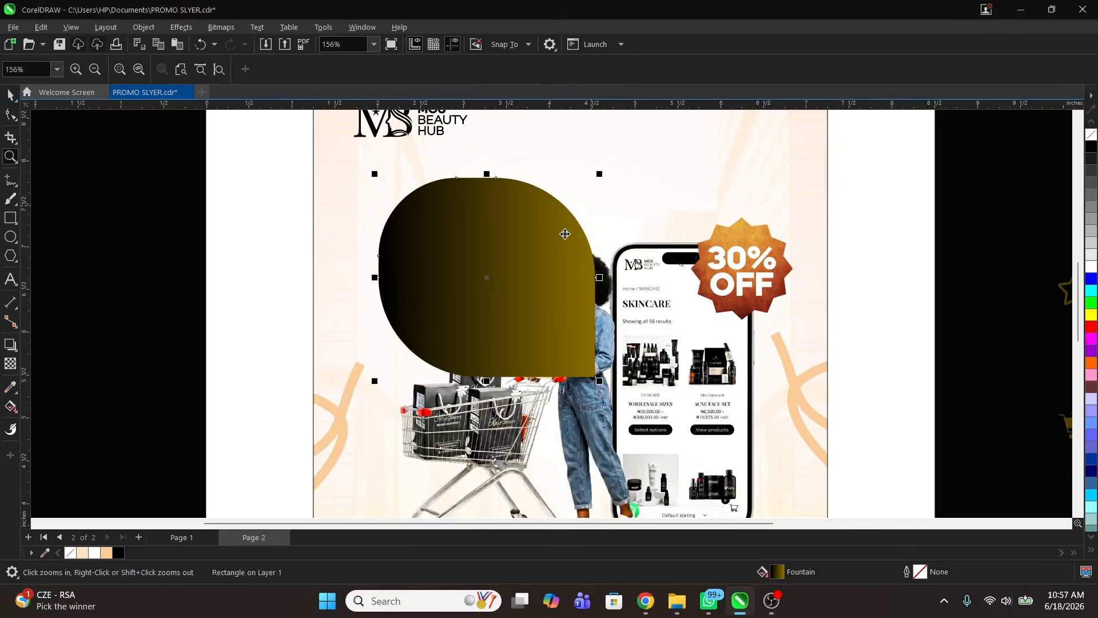
left_click_drag(559, 233, 566, 235)
key("ctrl+Page_Down")
left_click(106, 552)
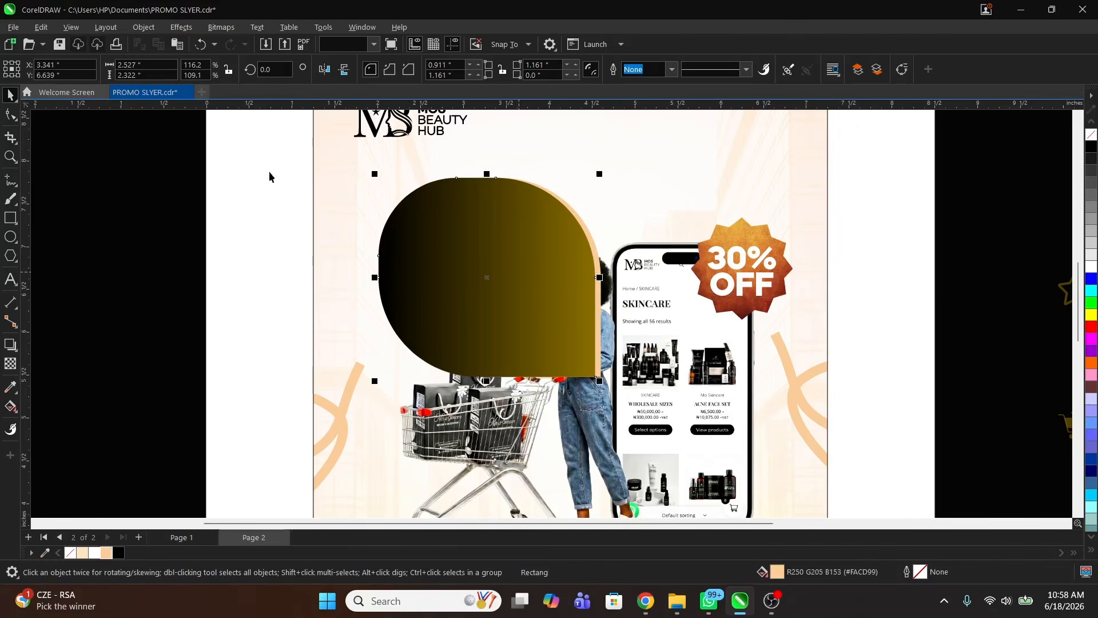
left_click(175, 157)
left_click_drag(223, 157, 635, 433)
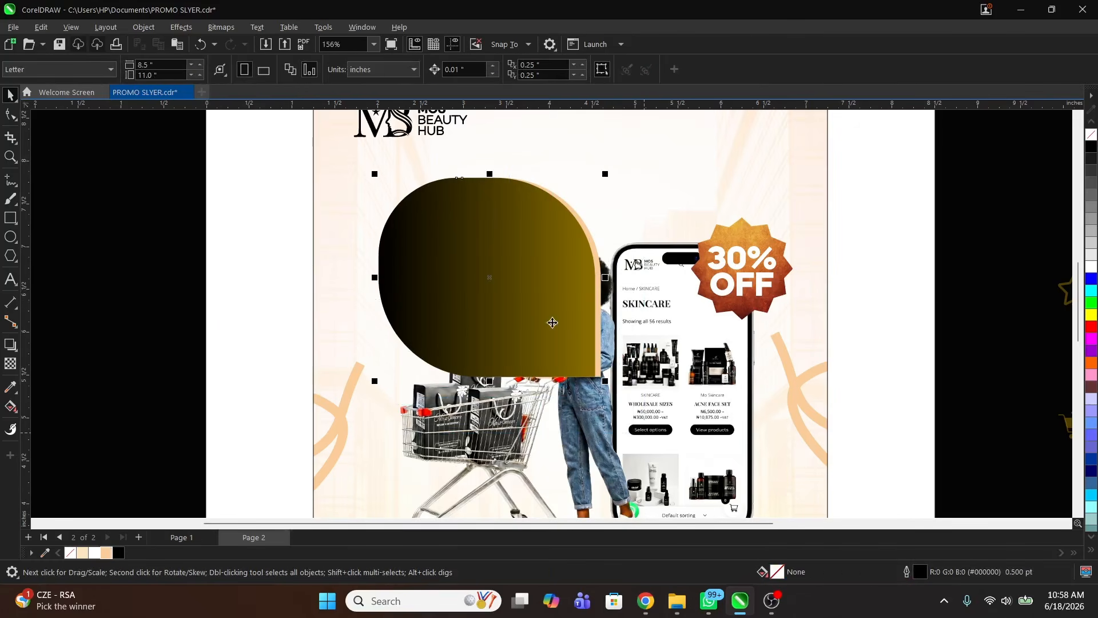
left_click_drag(533, 312, 517, 312)
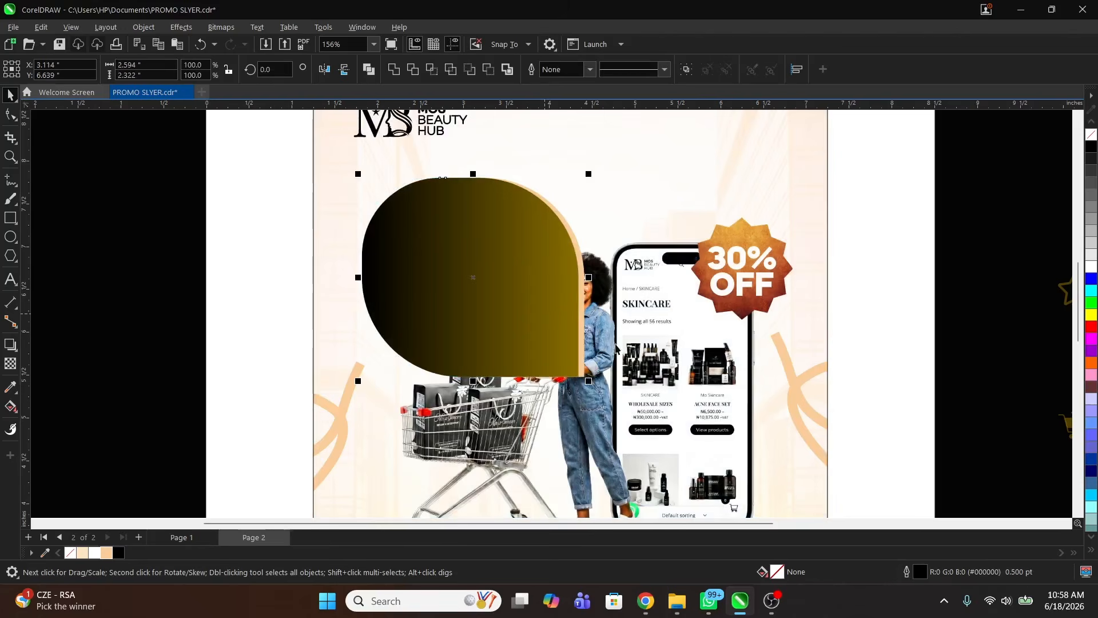
Step: Bring the shopper and phone artwork in front of the two shapes
left_click_drag(640, 330, 821, 282)
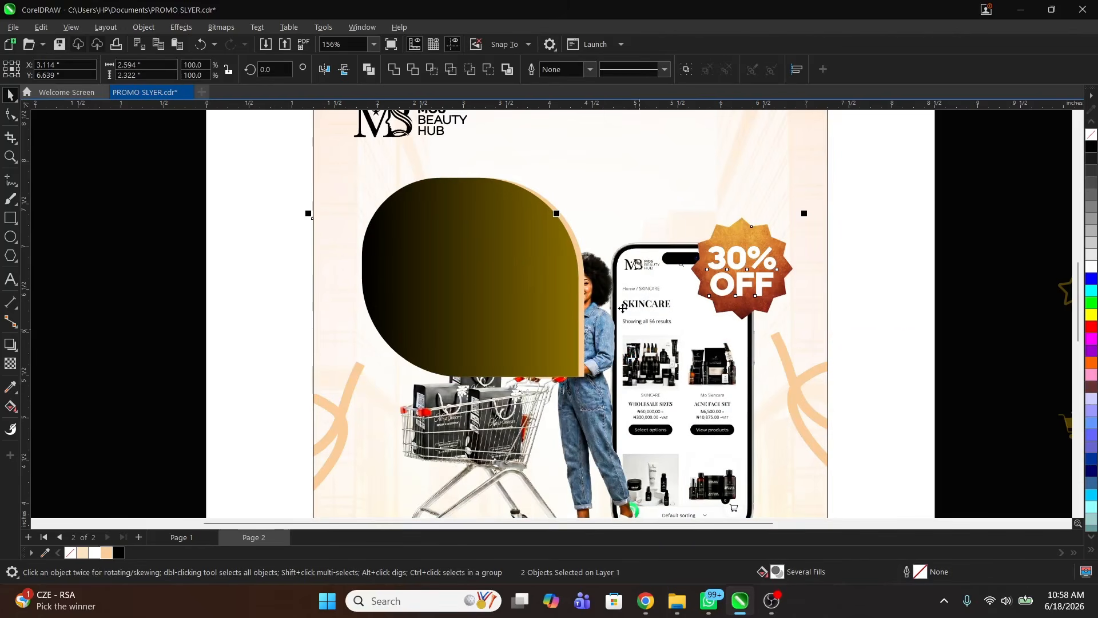
key("shift+Page_Up")
scroll(592, 268, "down", 2)
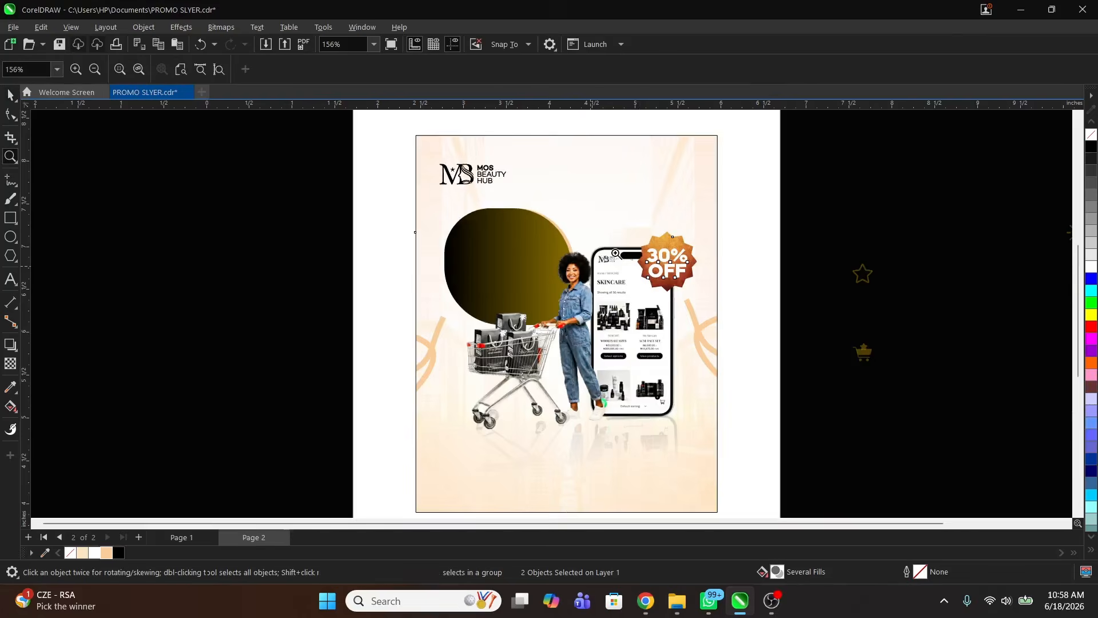
key("space")
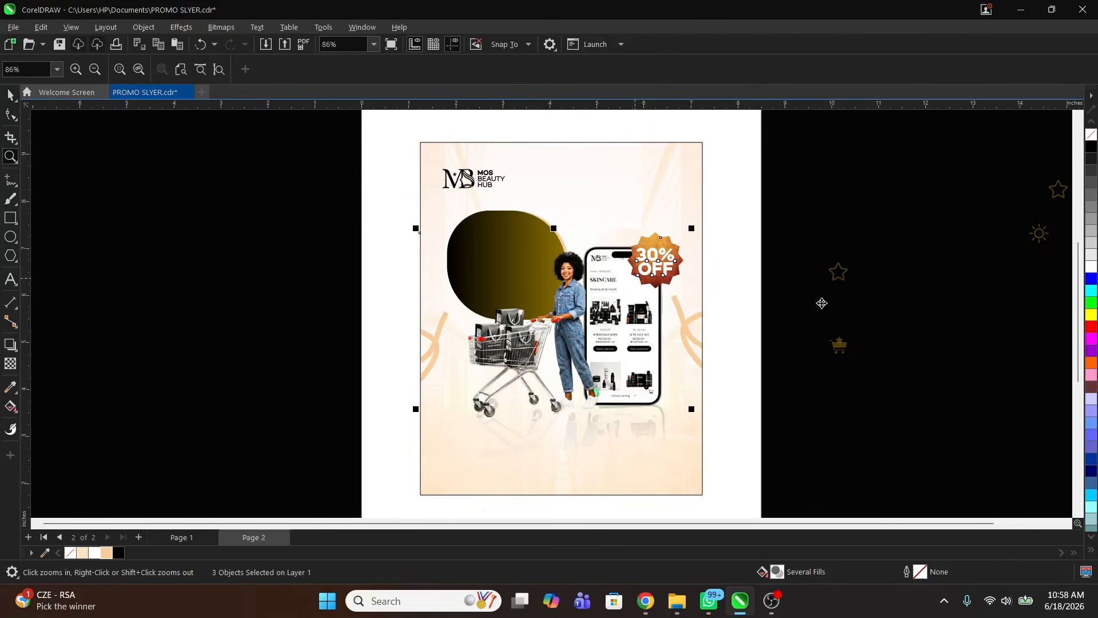
left_click(818, 300)
key("z")
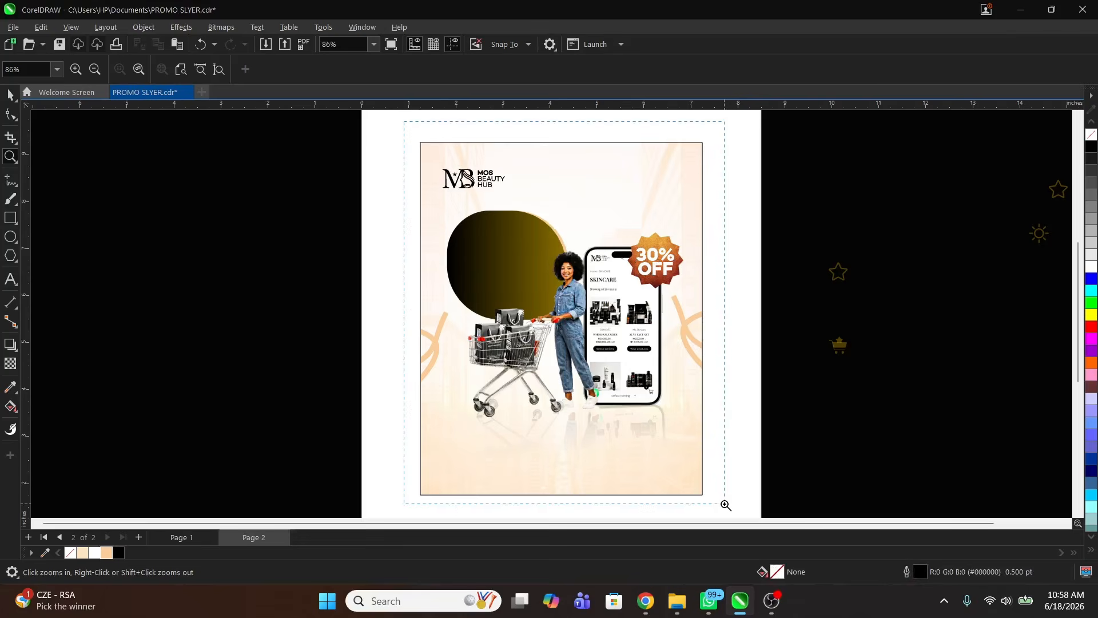
left_click_drag(726, 505, 722, 493)
key("space")
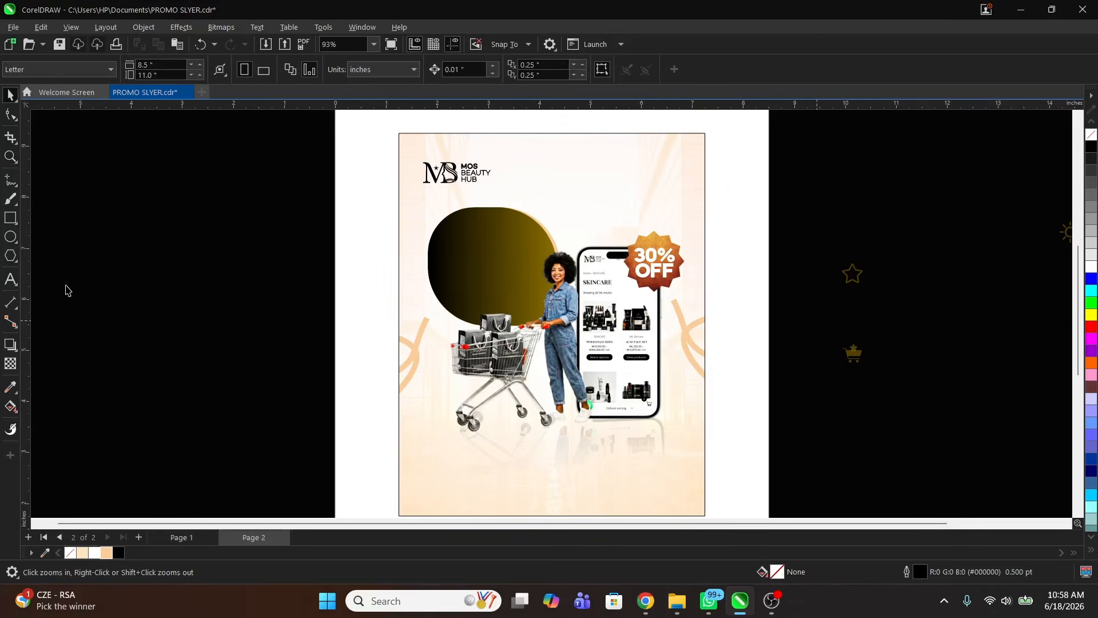
Step: Type MID YEAR SALES on three lines in white on the dark shape
left_click(465, 234)
type("MID")
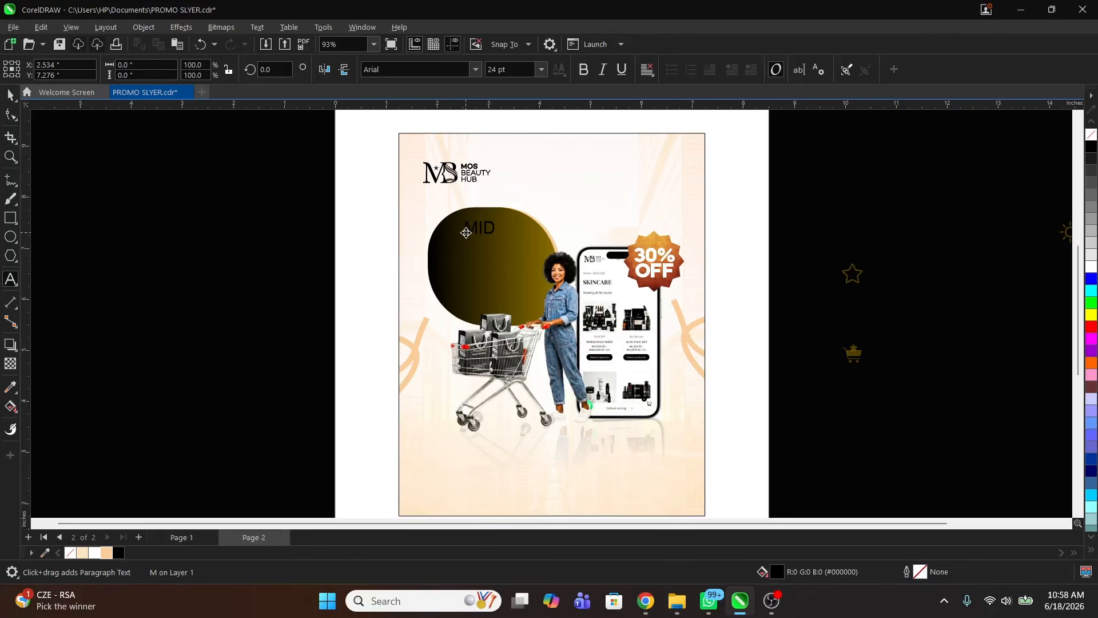
key("Return")
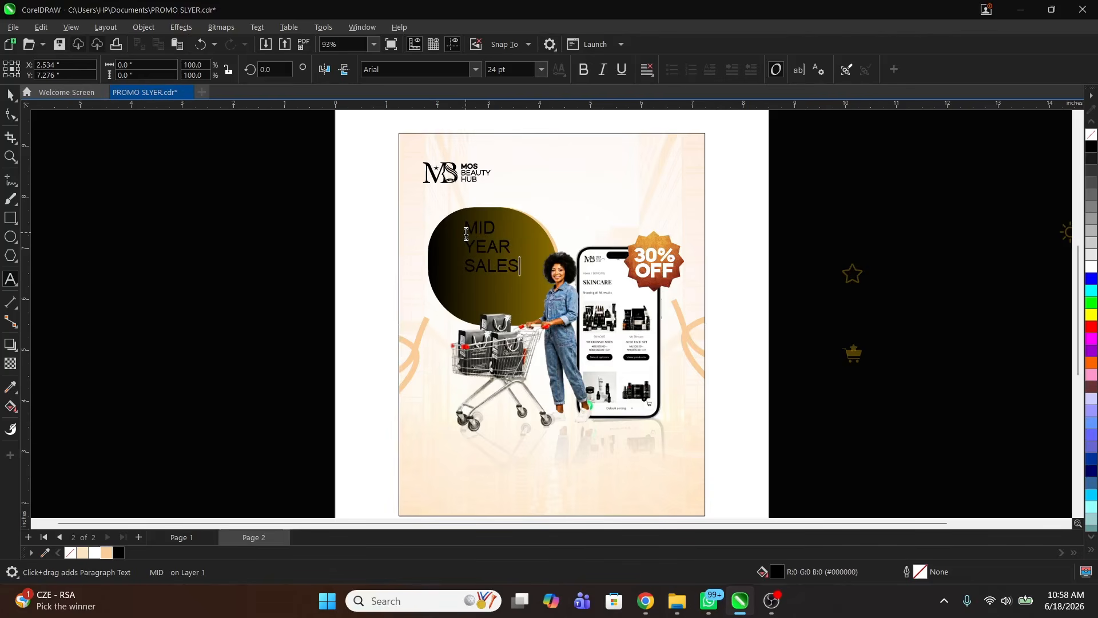
key("ctrl+a")
key("Escape")
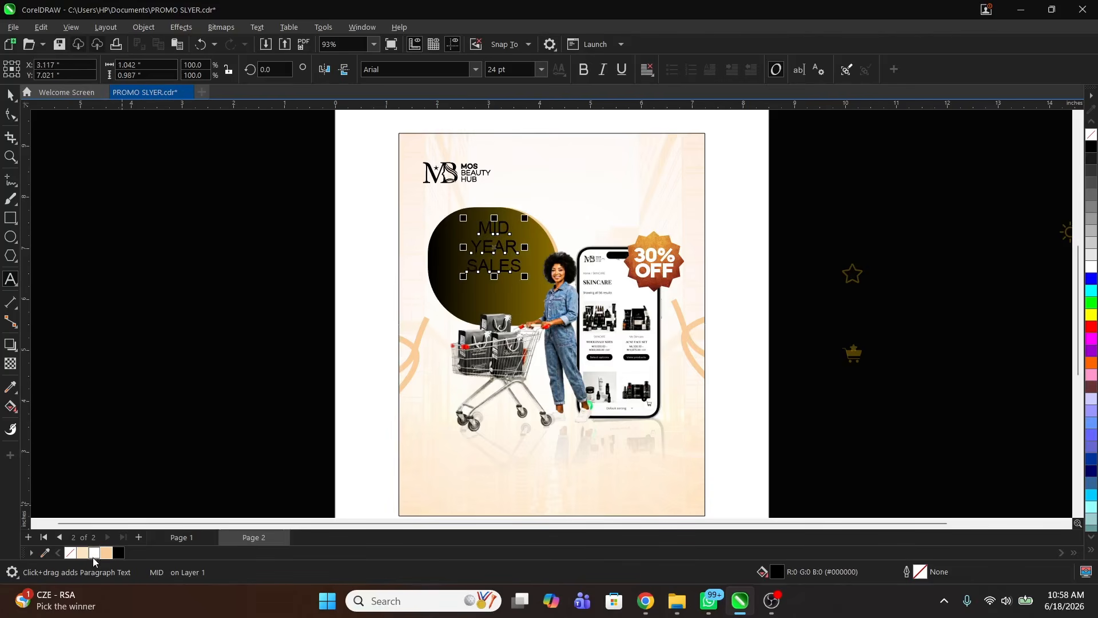
left_click(94, 554)
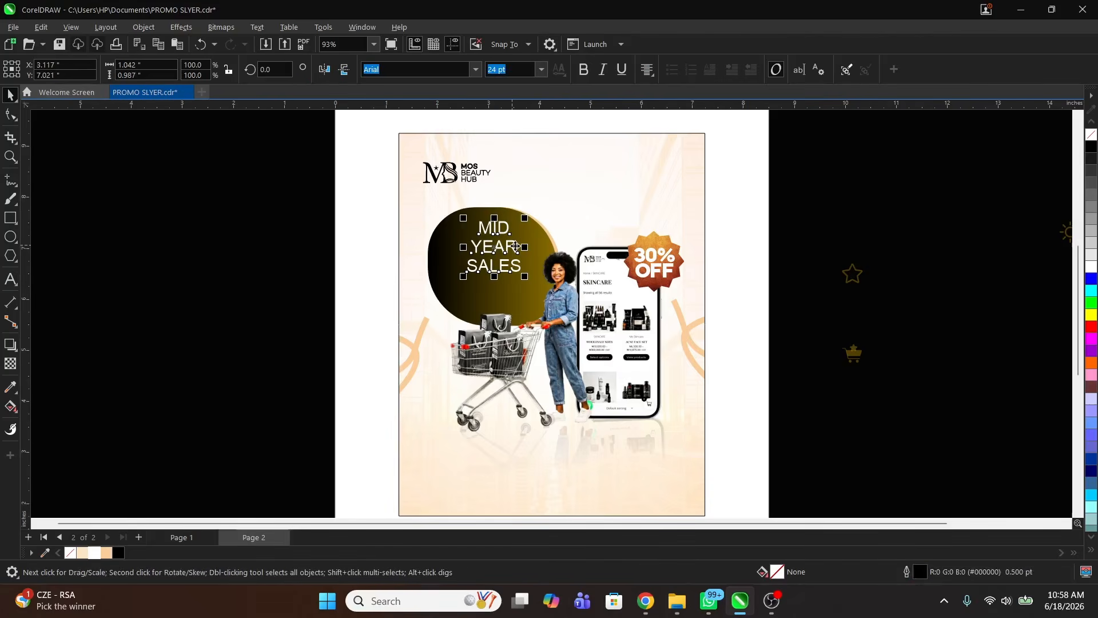
left_click_drag(516, 246, 515, 256)
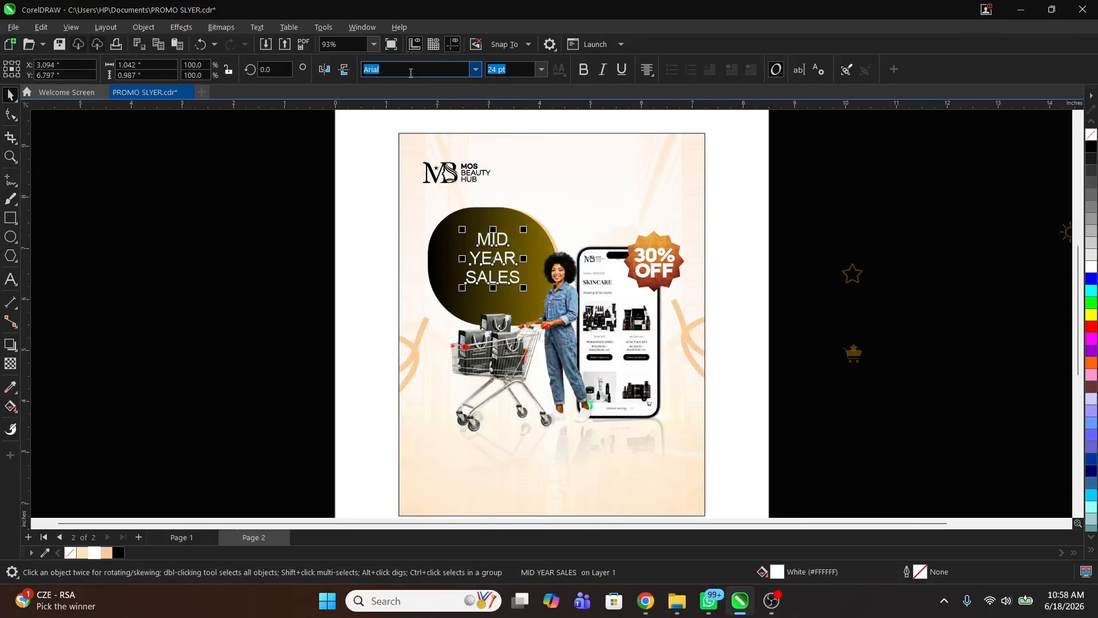
Step: Set the headline in Poppins ExtraBold and tighten its line spacing
type("Poppins")
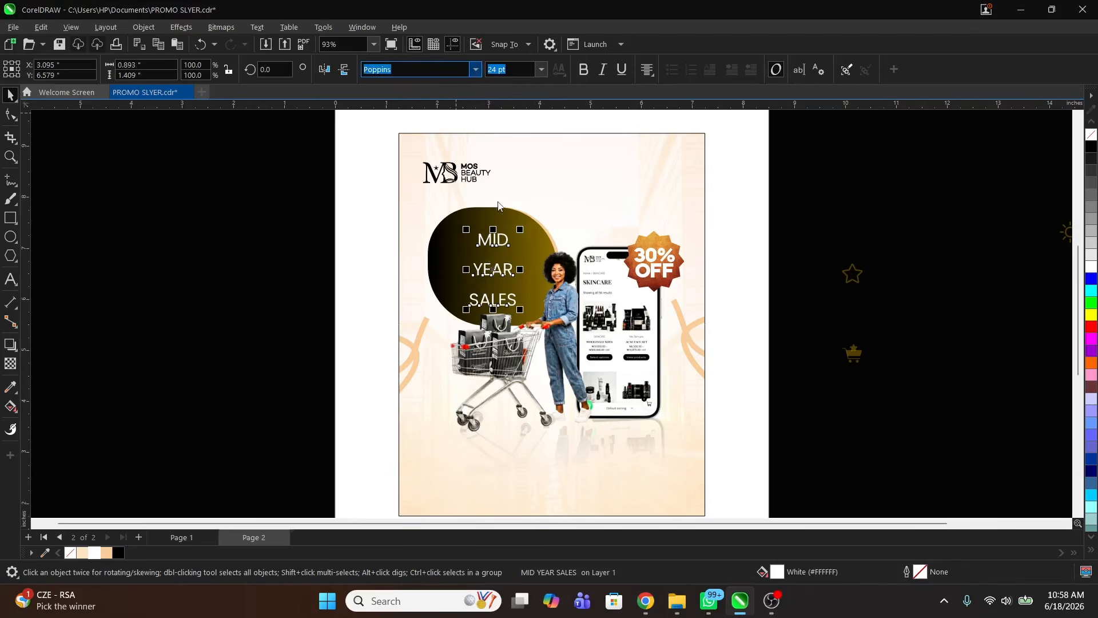
left_click(475, 69)
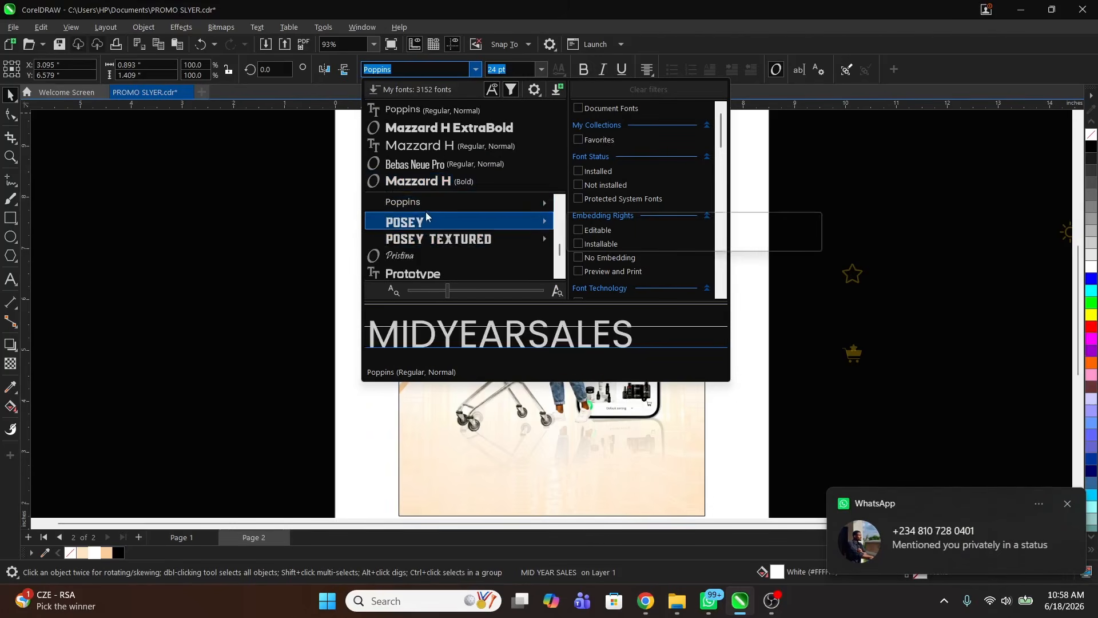
mouse_move(428, 204)
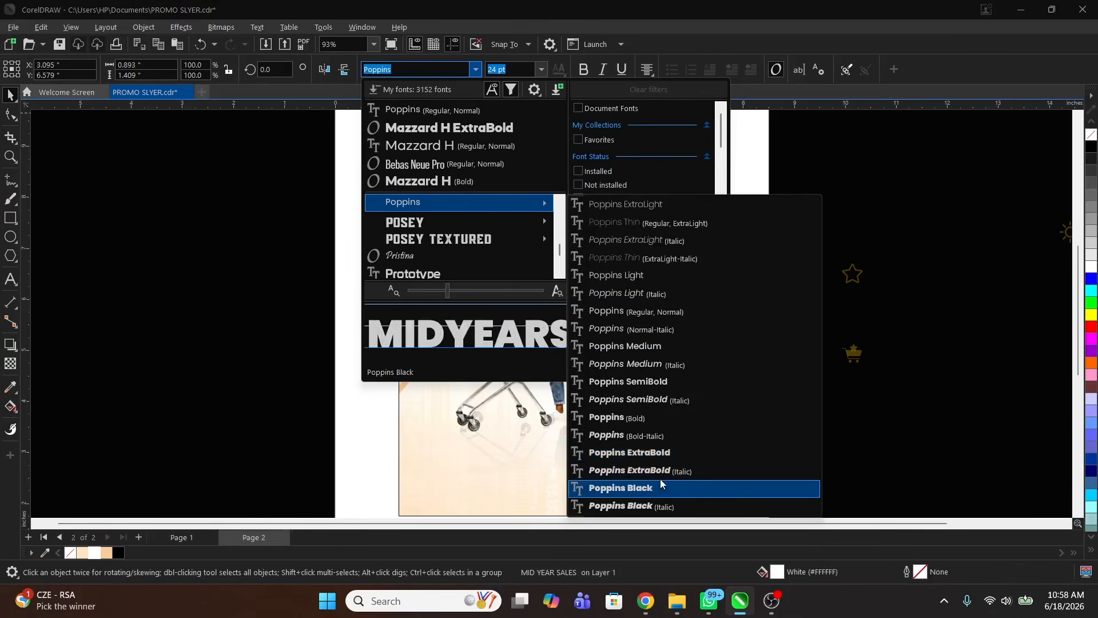
left_click(662, 455)
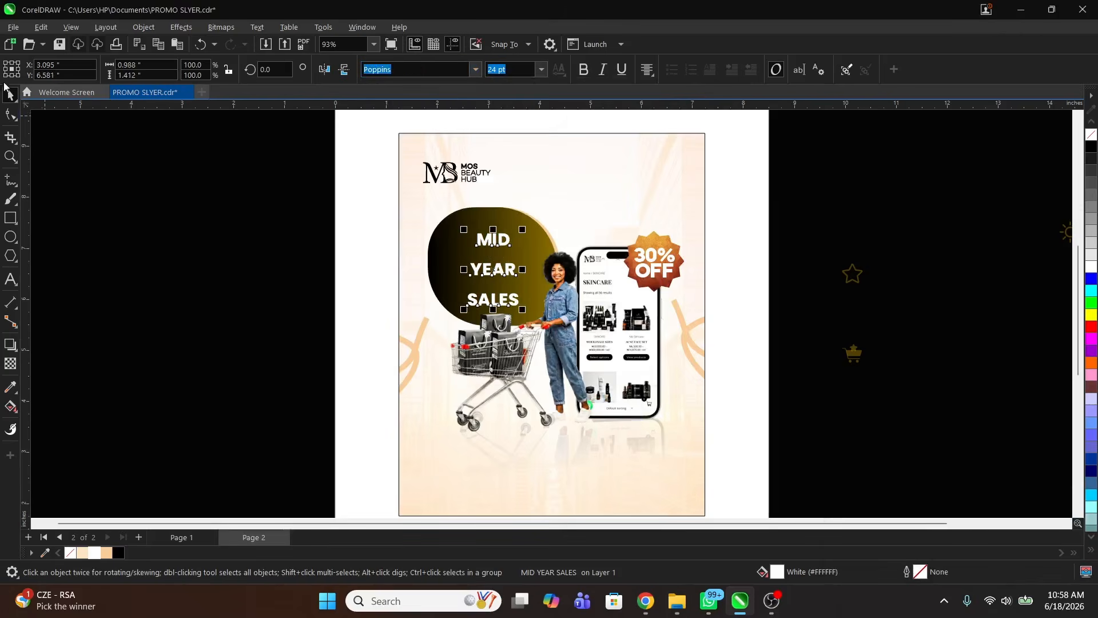
left_click(11, 114)
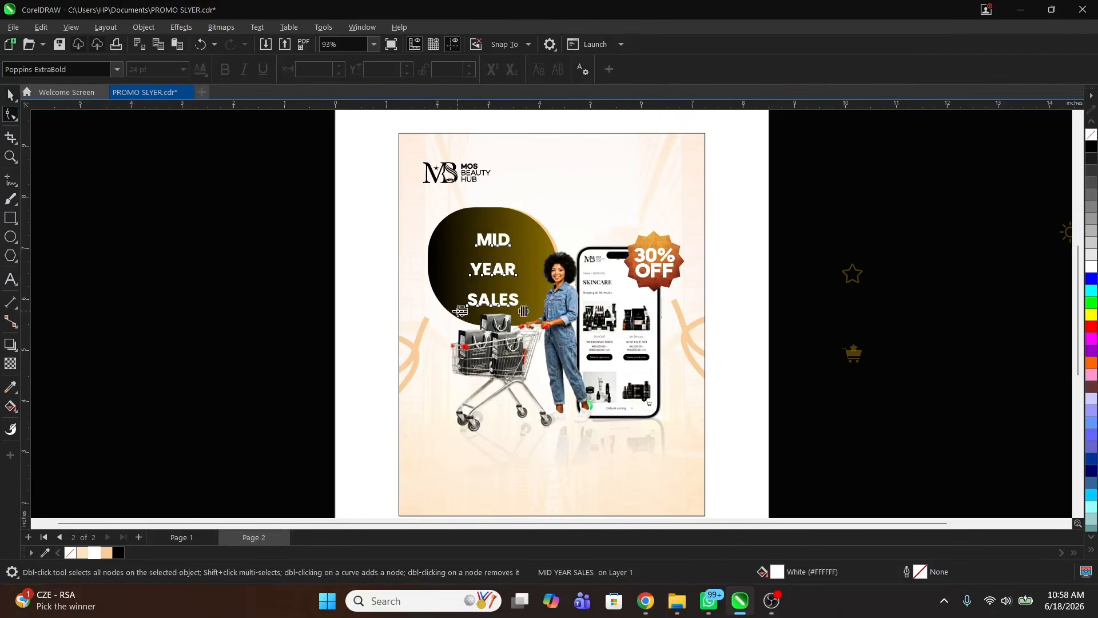
left_click_drag(460, 311, 462, 281)
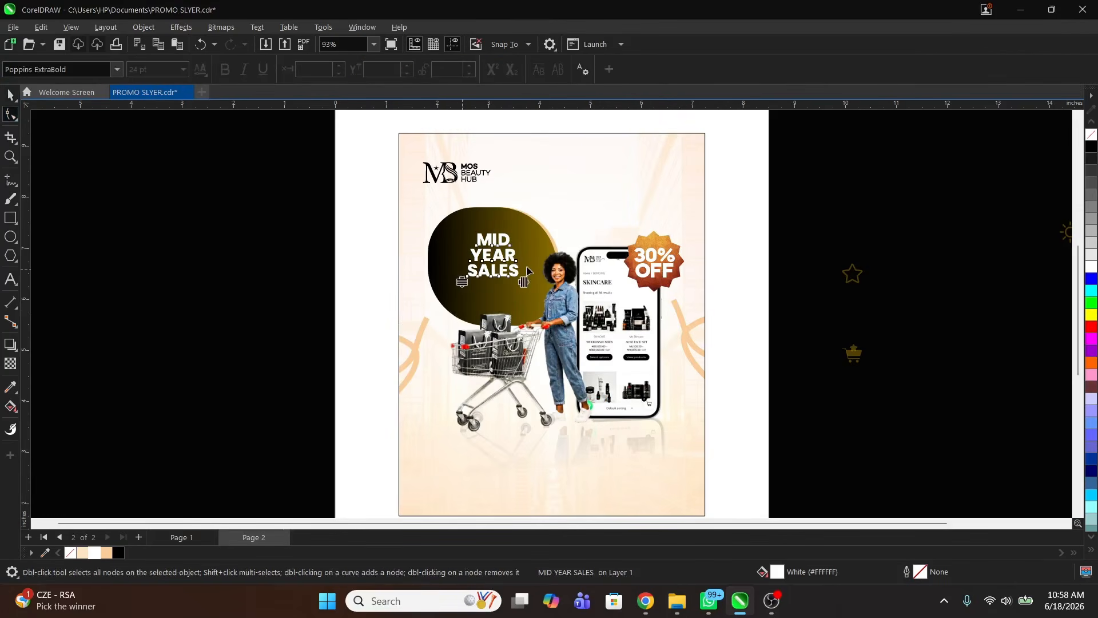
Step: Enlarge the headline to about 150% and nudge it slightly left and down
double_click(513, 260)
key("ctrl+a")
key("ctrl+space")
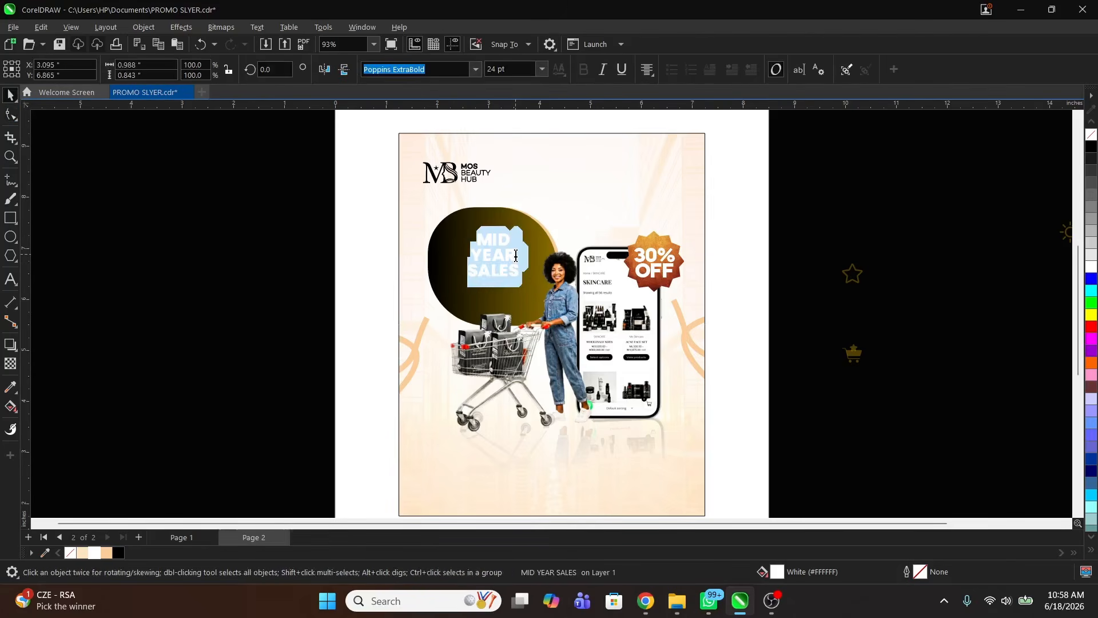
key("ctrl+space")
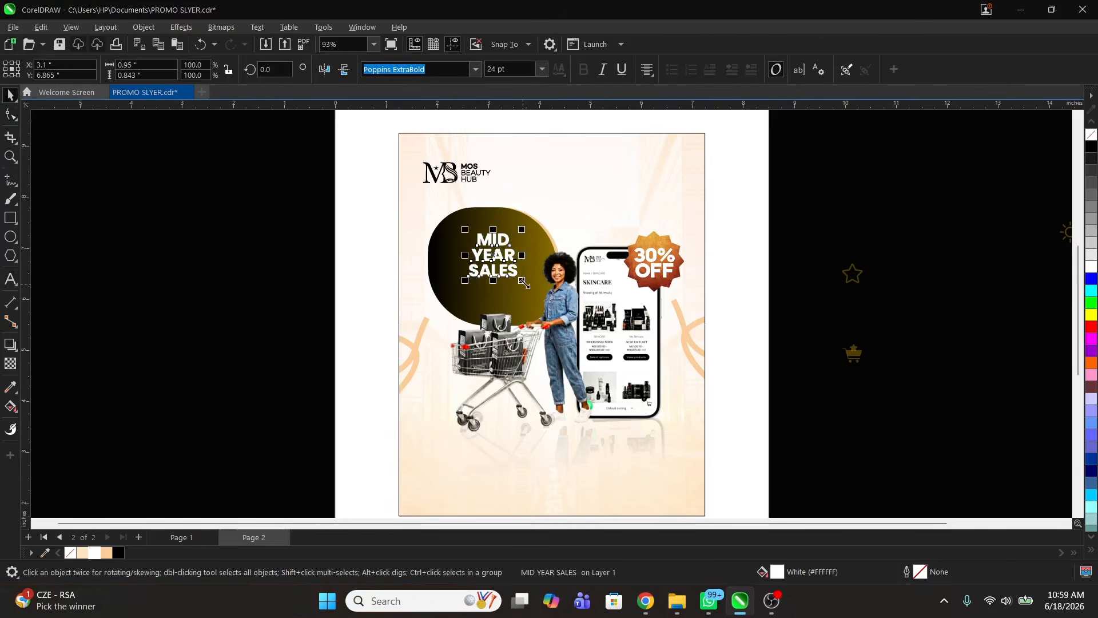
left_click_drag(522, 280, 536, 293)
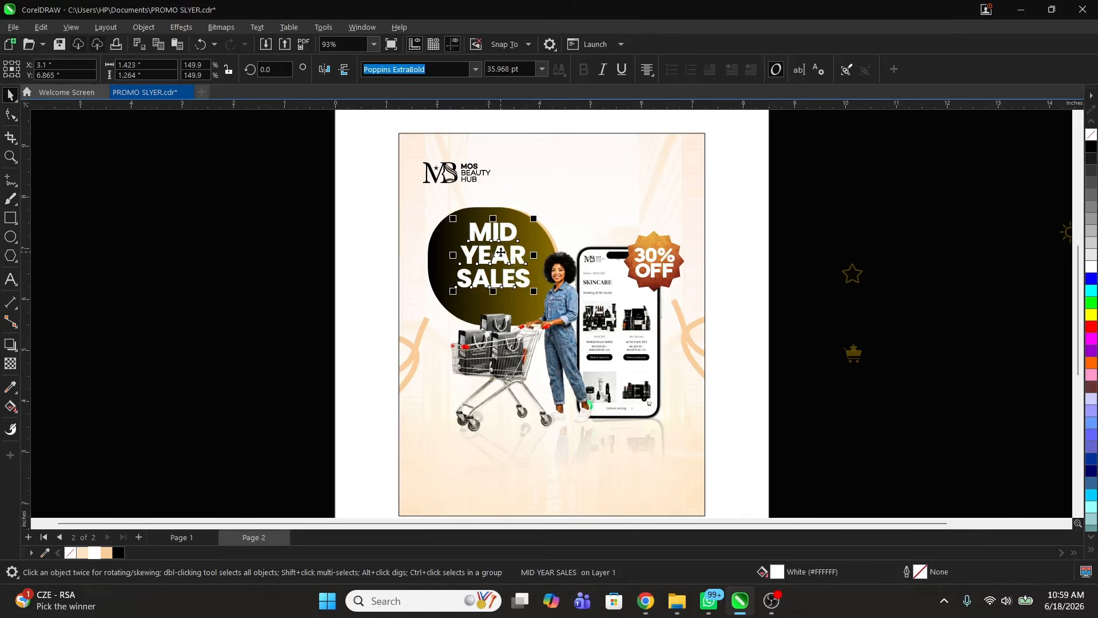
left_click_drag(502, 253, 495, 257)
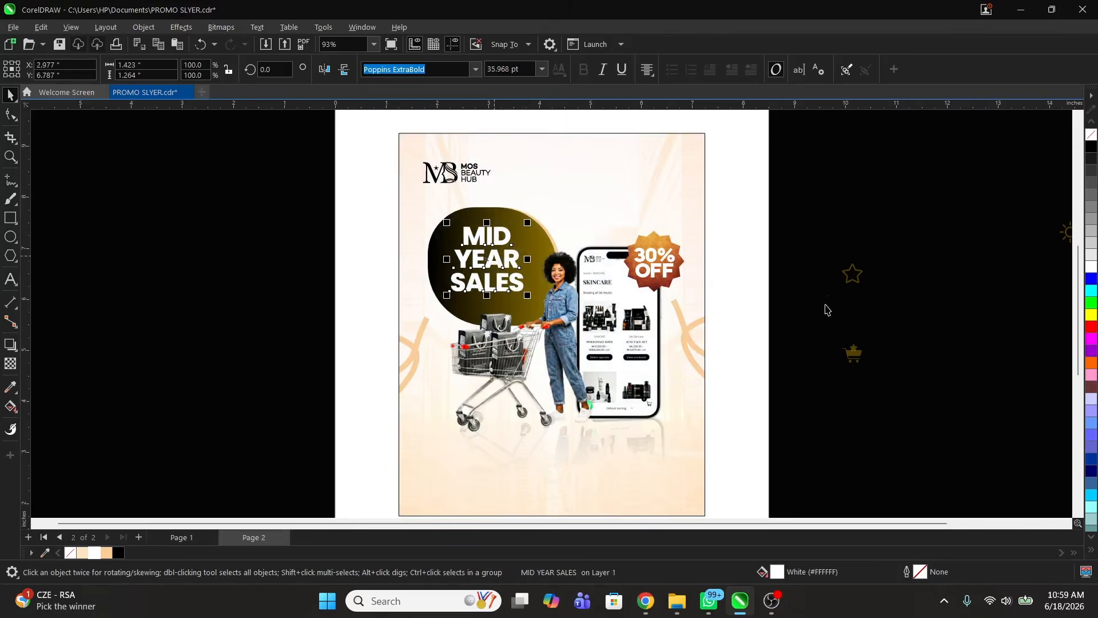
left_click(844, 292)
key("F4")
Step: Copy the swoosh and star/cart icons from Page 1, placing the swoosh under SALES
key("z")
key("space")
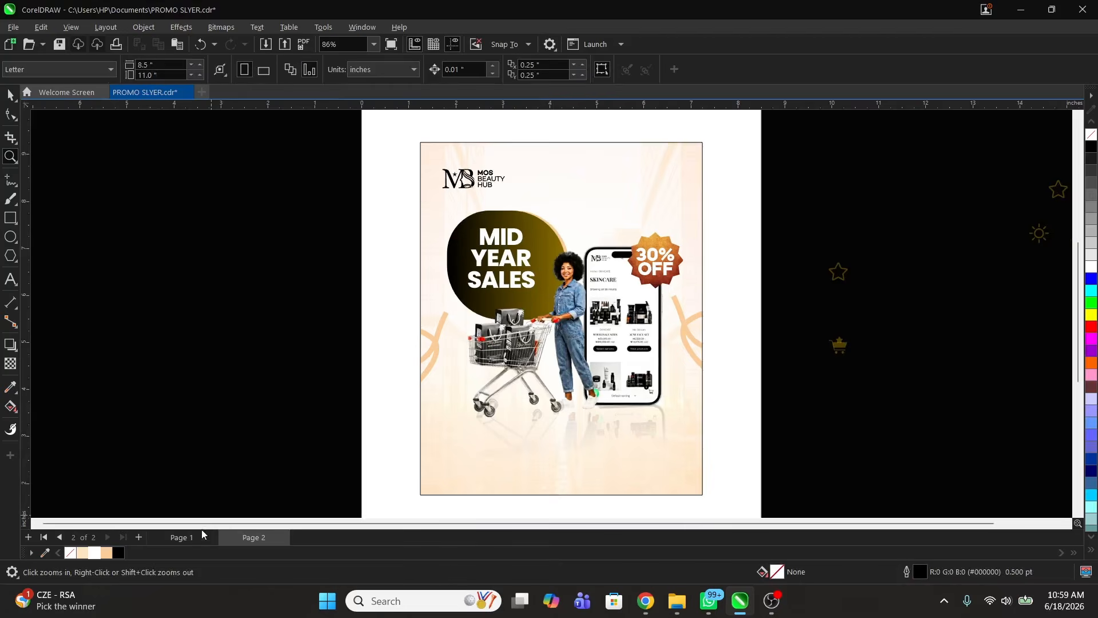
left_click(194, 538)
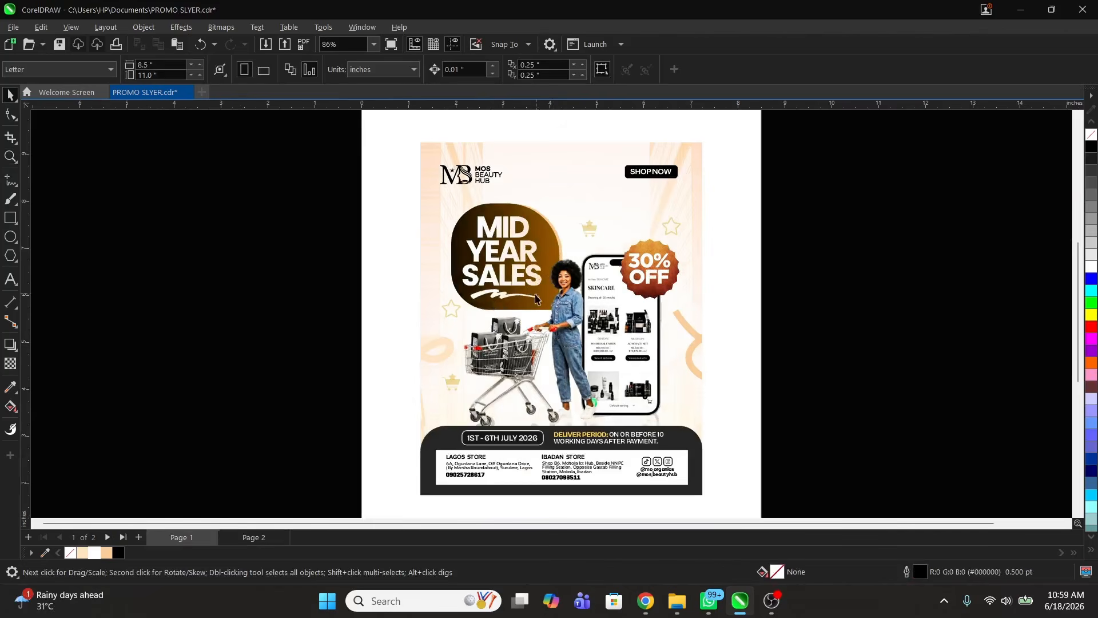
left_click(501, 297)
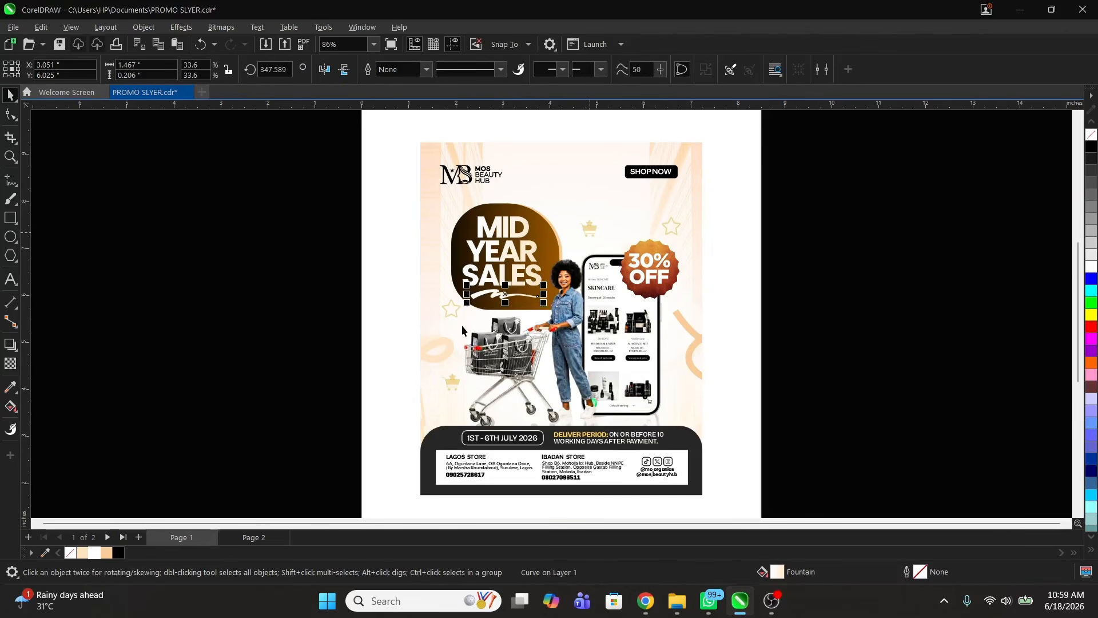
left_click(455, 380, "shift")
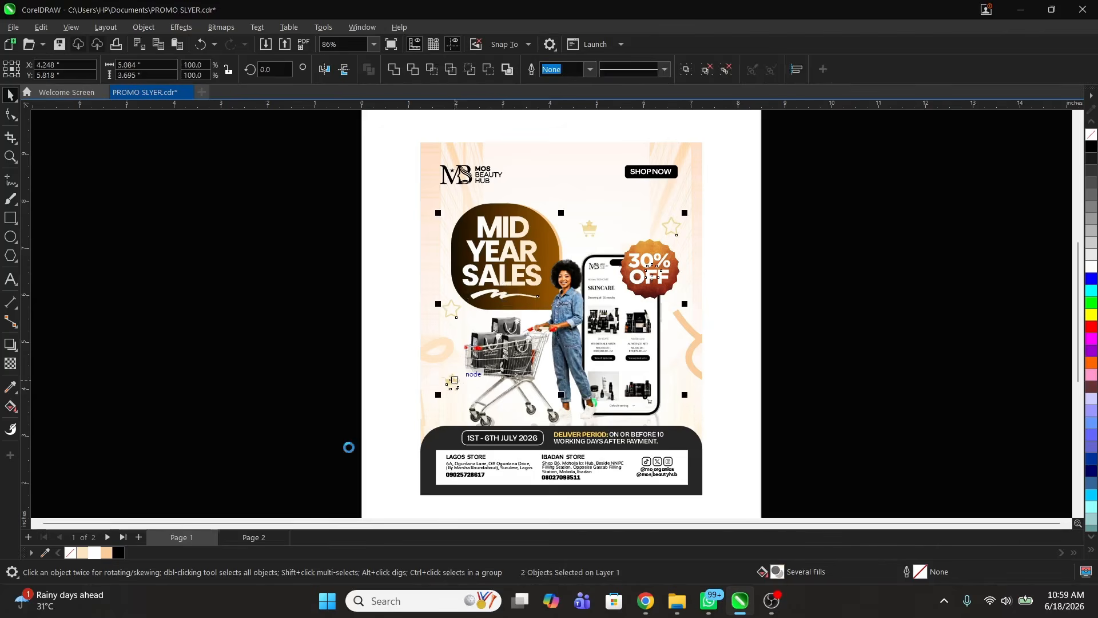
left_click(255, 537)
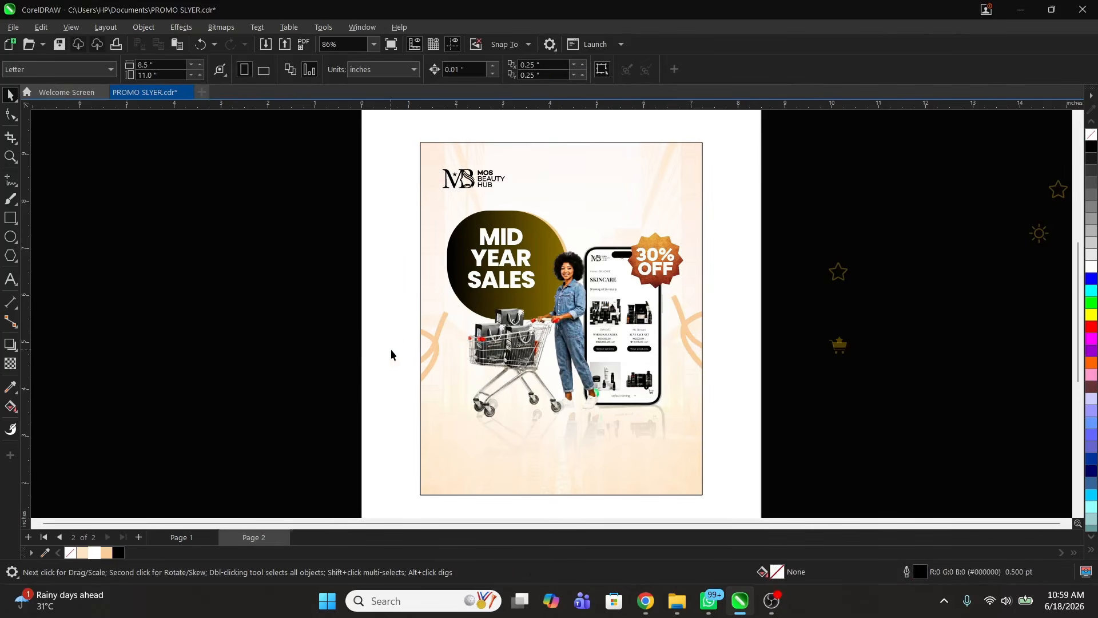
left_click_drag(451, 374, 927, 343)
left_click(993, 277)
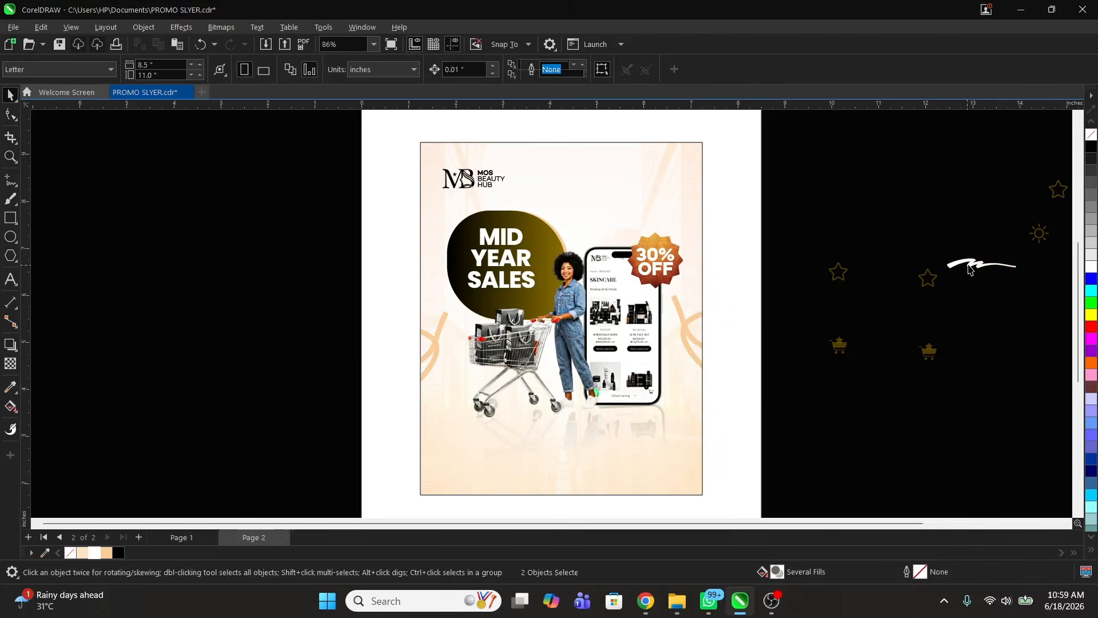
left_click_drag(993, 262, 498, 302)
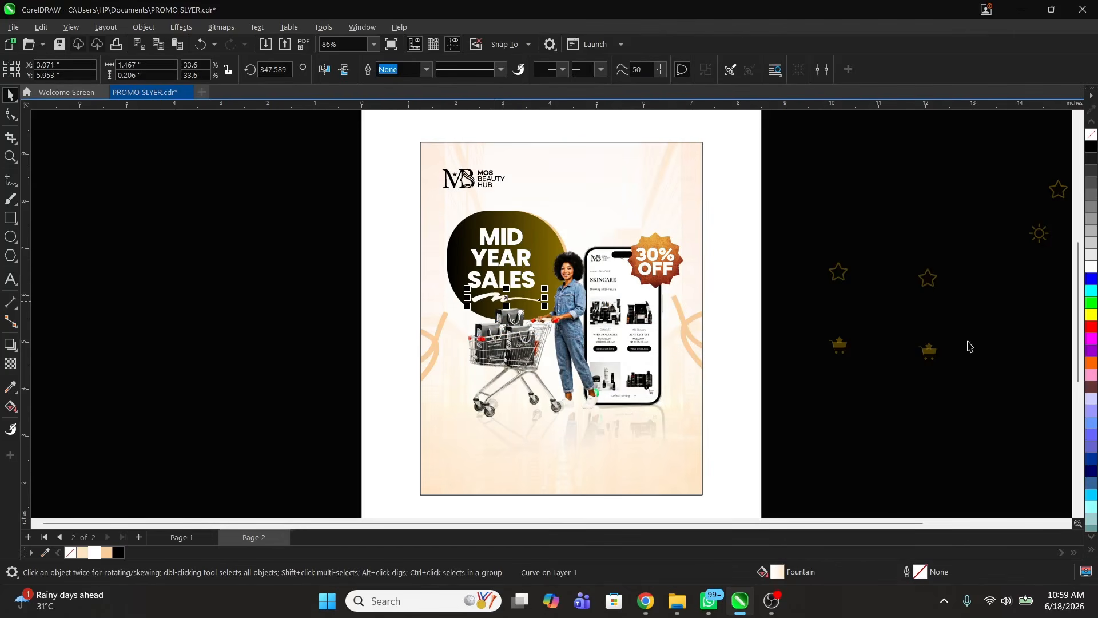
Step: Move the icon group onto the flyer, enlarge it, and set a cart beside the headline
left_click(927, 352)
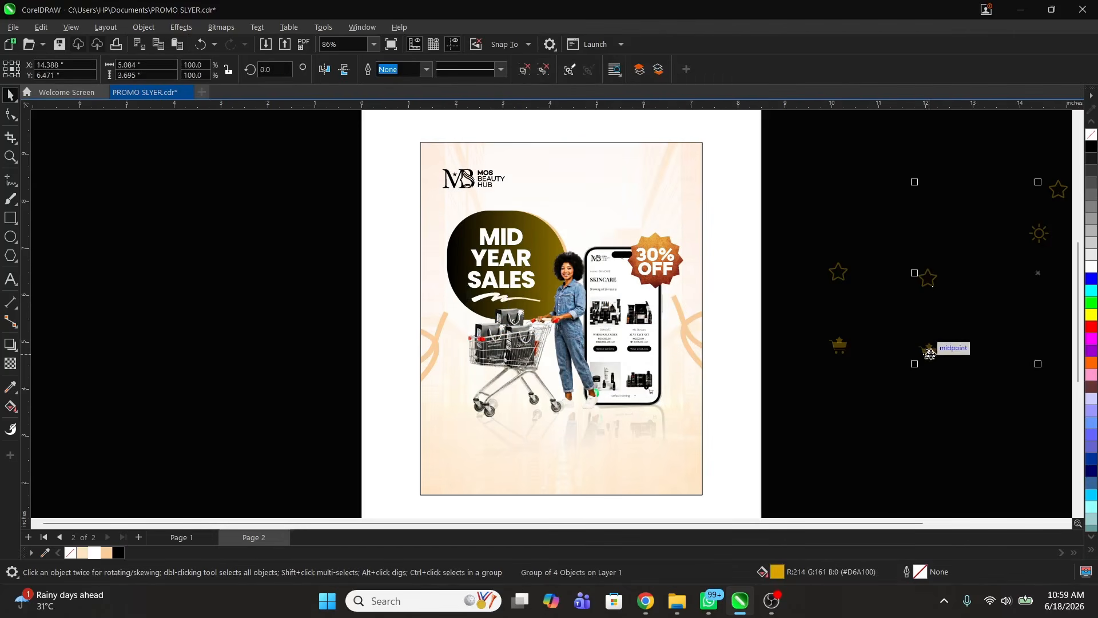
left_click_drag(928, 352, 520, 418)
left_click_drag(693, 244, 688, 220)
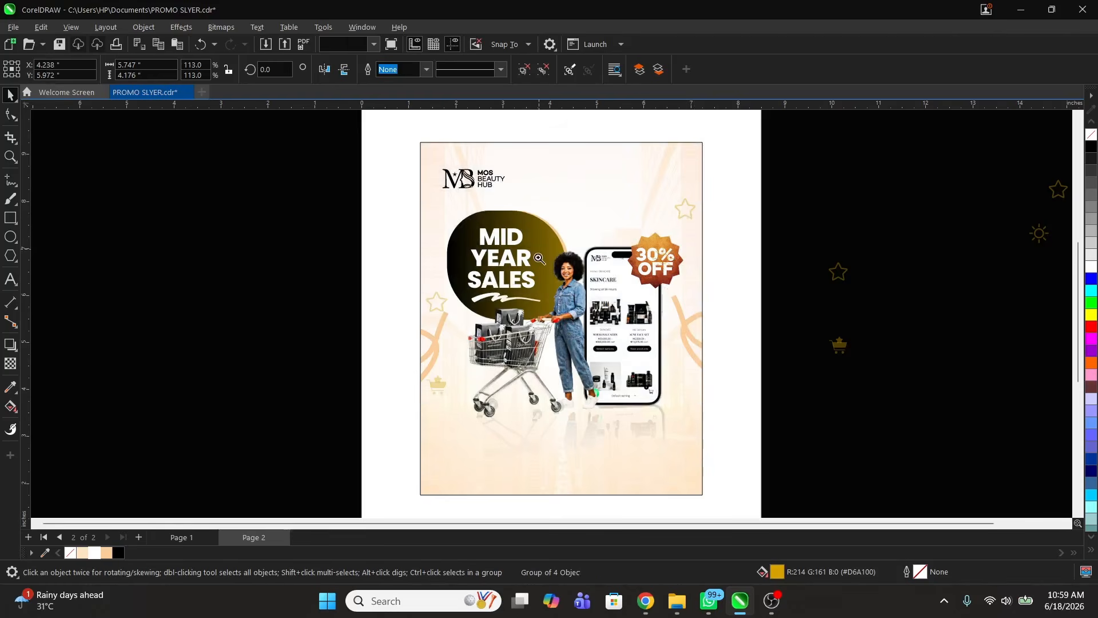
key("z")
key("space")
left_click(438, 388)
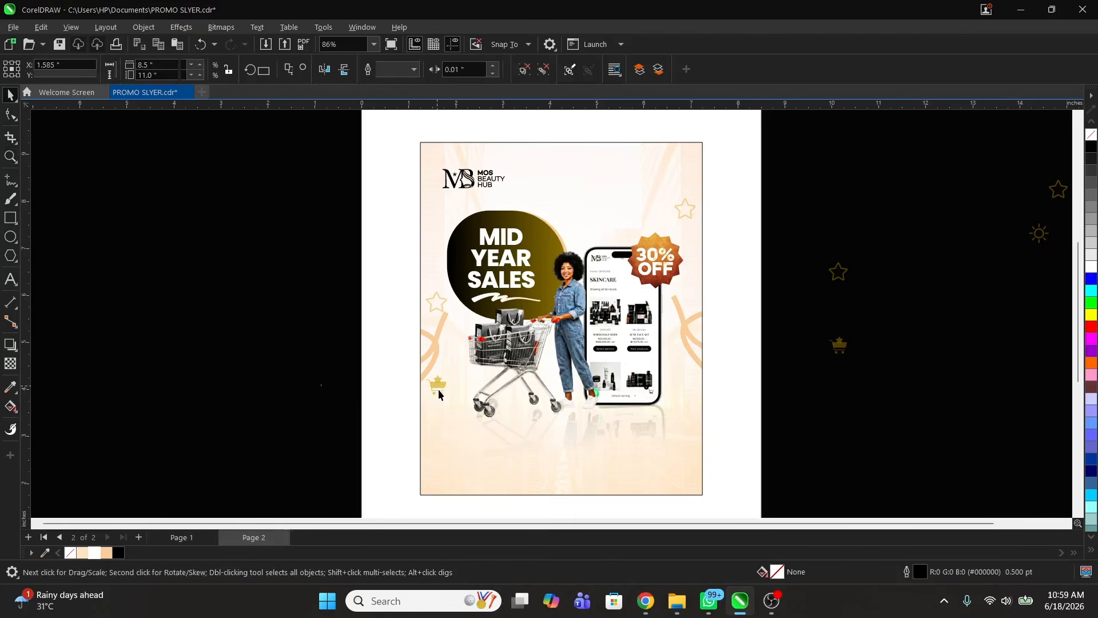
left_click_drag(447, 395, 591, 218)
Step: Draw a small rectangle at the flyer's top right
key("Escape")
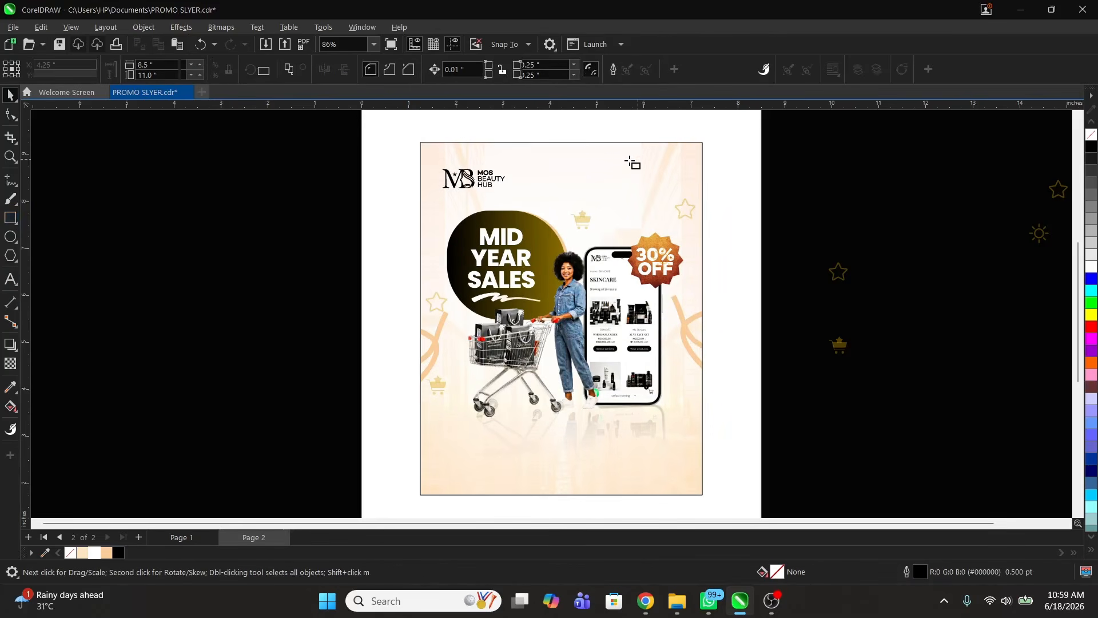
left_click_drag(619, 163, 681, 183)
key("space")
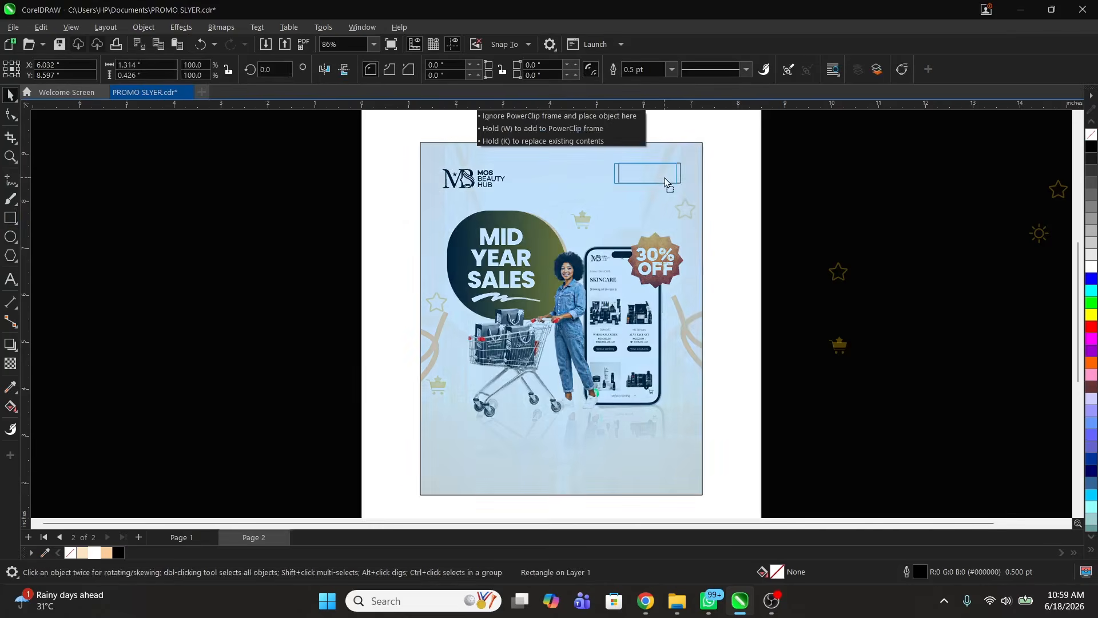
Step: Shorten the rectangle, fill it black without outline, and round its corners
left_click_drag(546, 124, 751, 246)
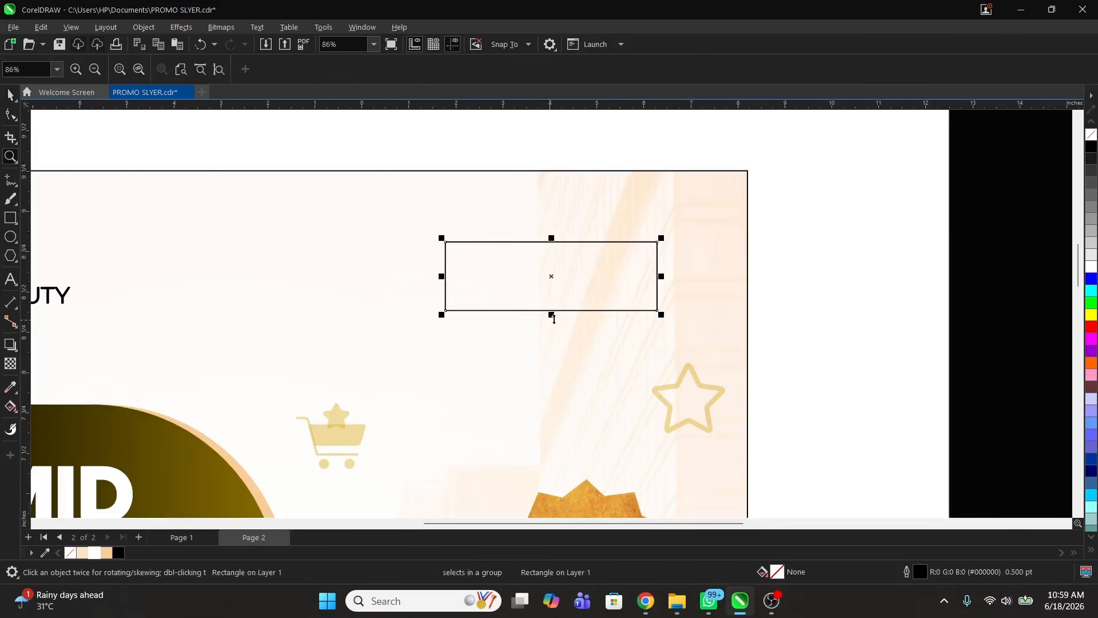
left_click_drag(551, 314, 552, 301)
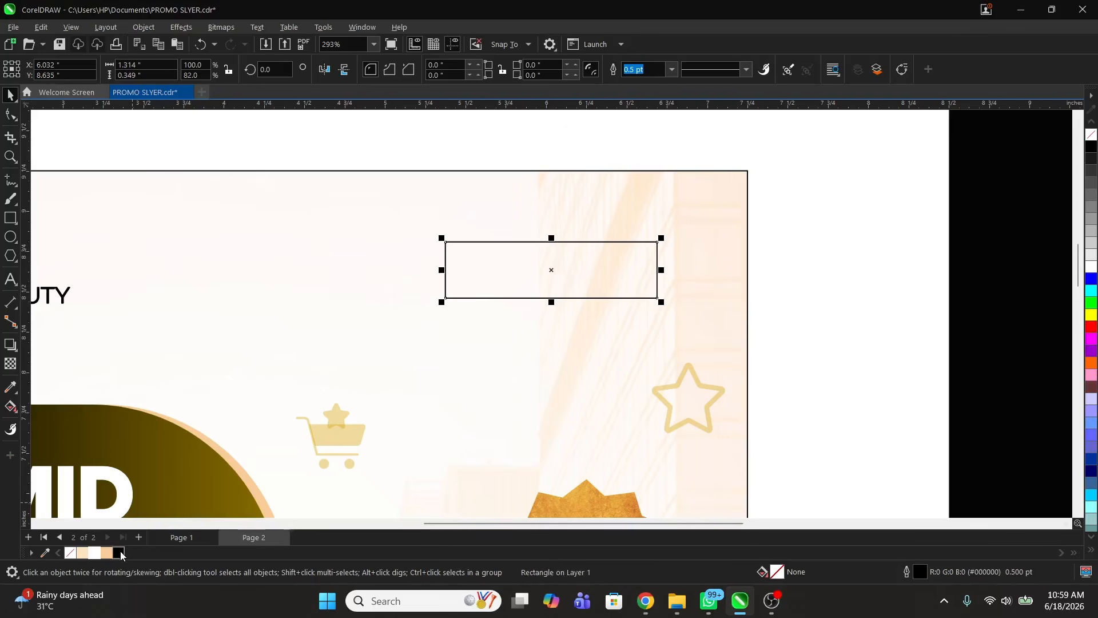
left_click(119, 553)
right_click(70, 555)
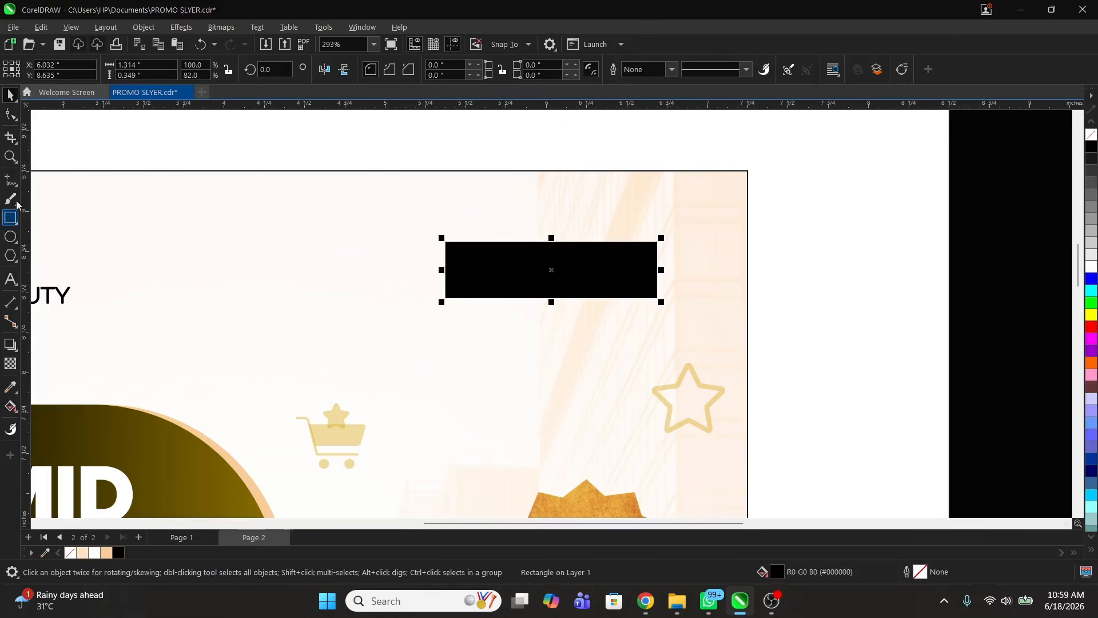
left_click(15, 117)
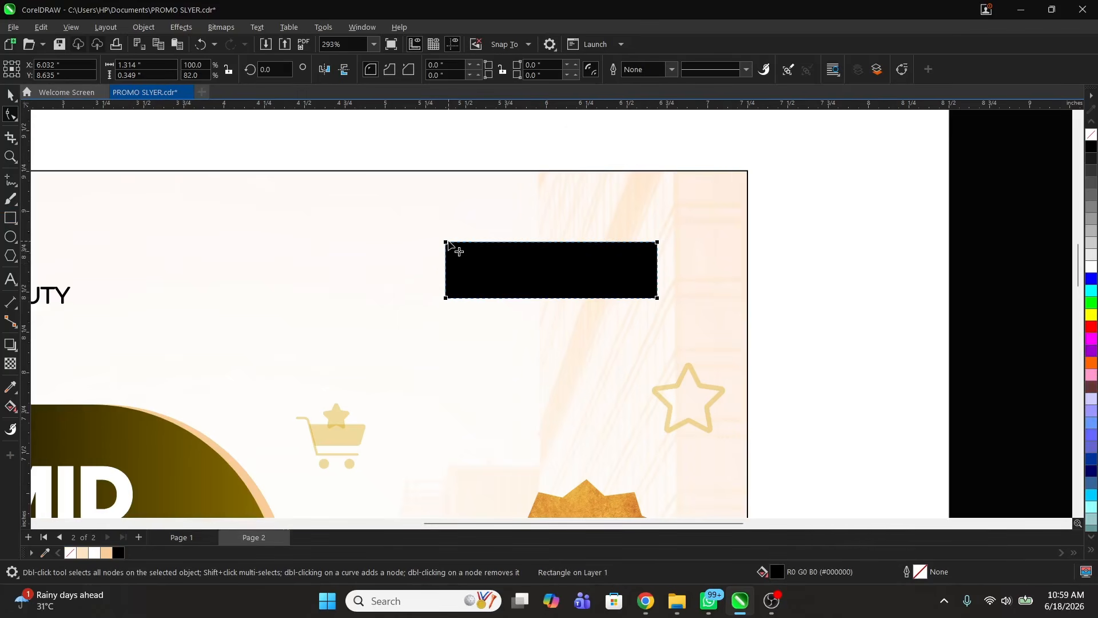
left_click_drag(449, 242, 458, 241)
key("space")
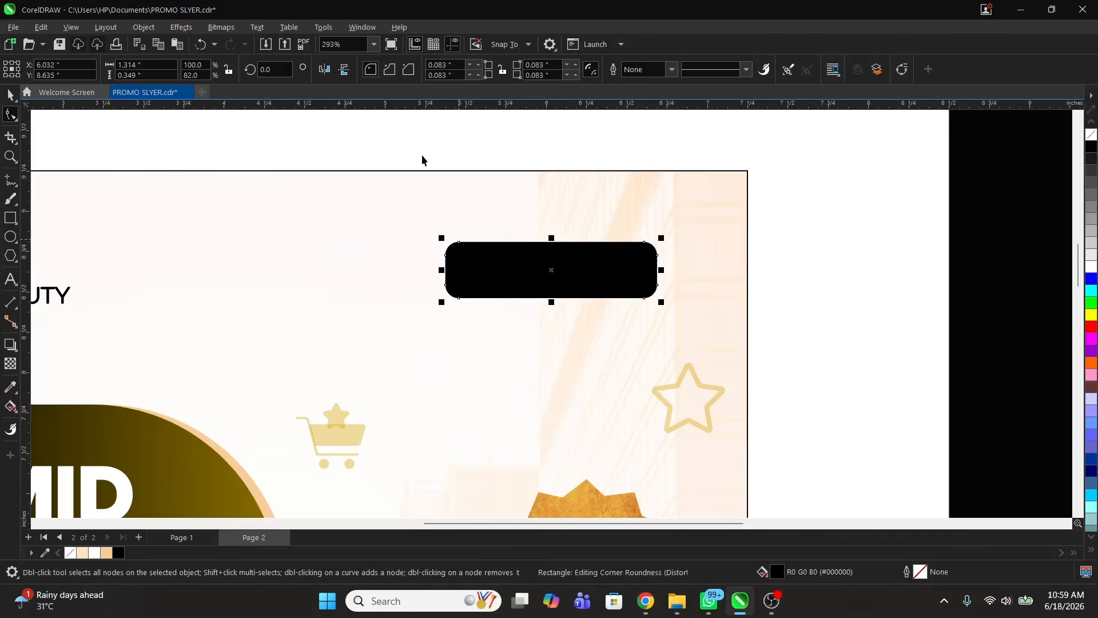
left_click(421, 154)
Step: Add SHOP NOW text at about 72% size in Mazzard H ExtraBold
left_click(397, 343)
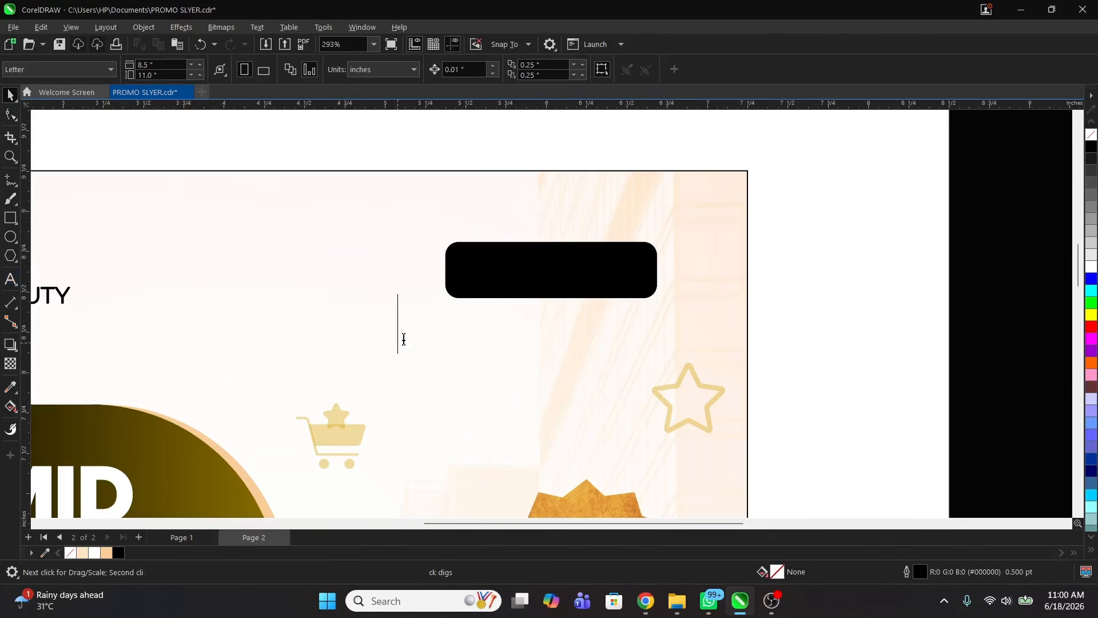
type("SHOP NOW")
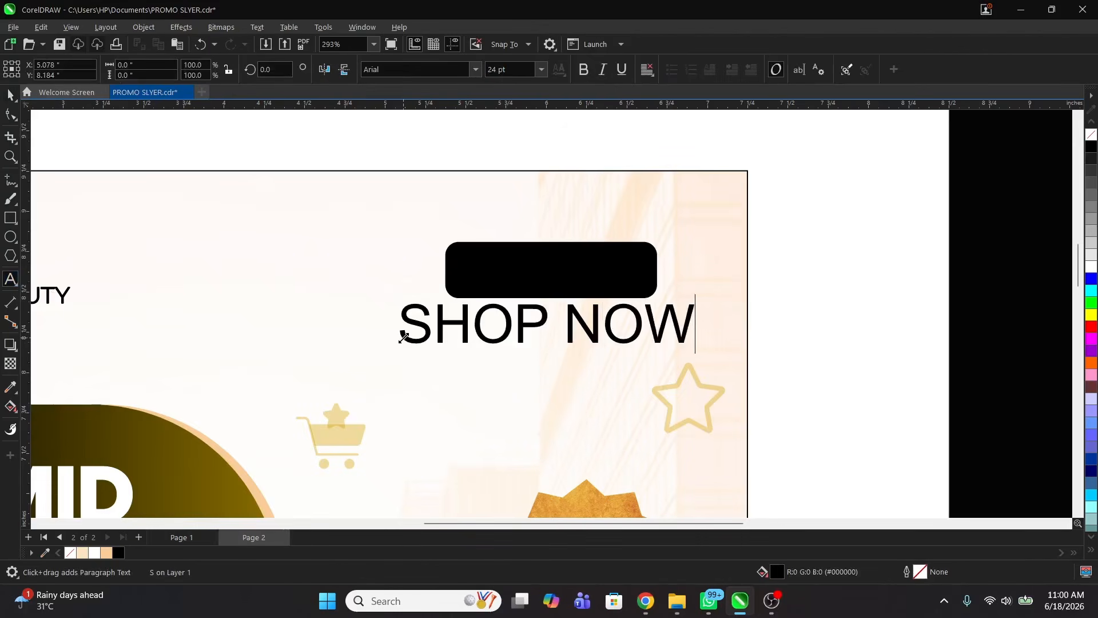
key("ctrl+space")
left_click_drag(699, 347, 573, 379)
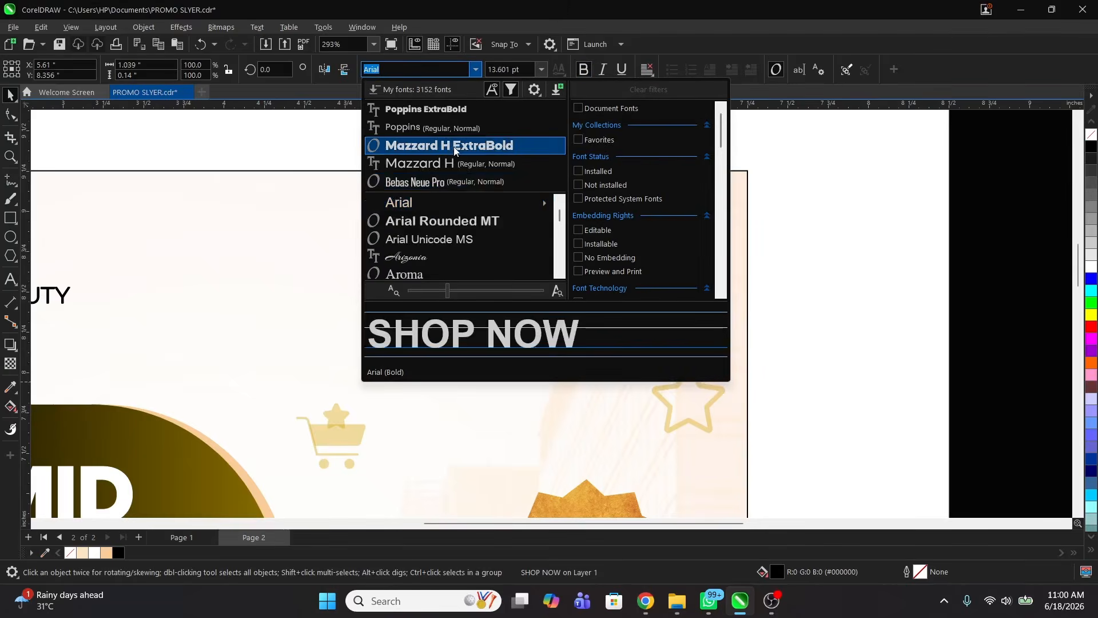
left_click(452, 143)
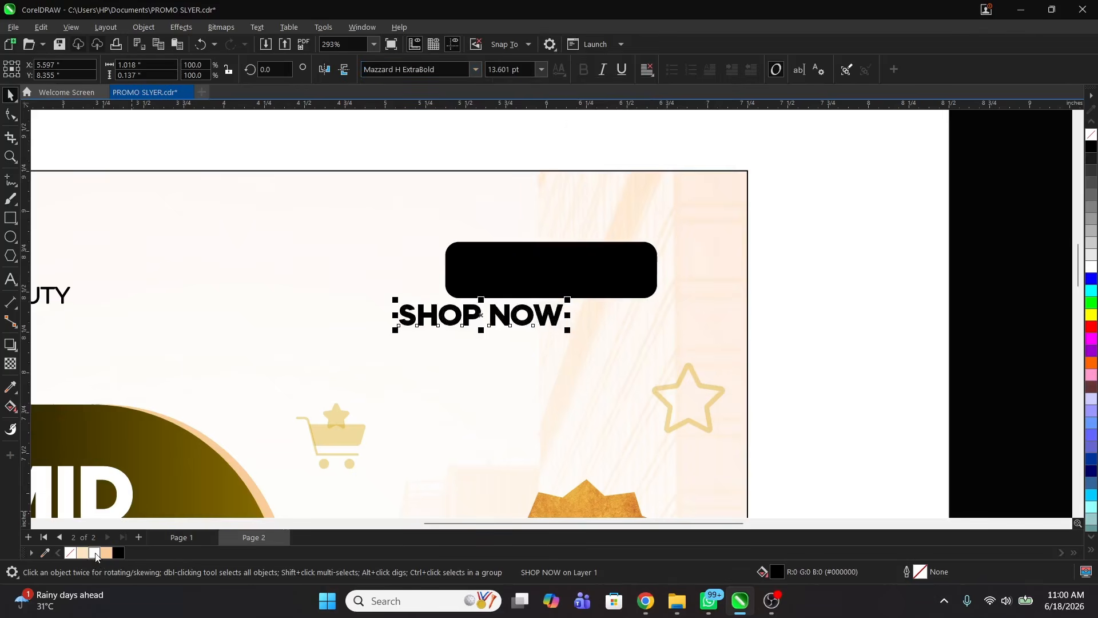
Step: Centre SHOP NOW on the black button and make it white
left_click(564, 262, "shift")
key("c")
key("e")
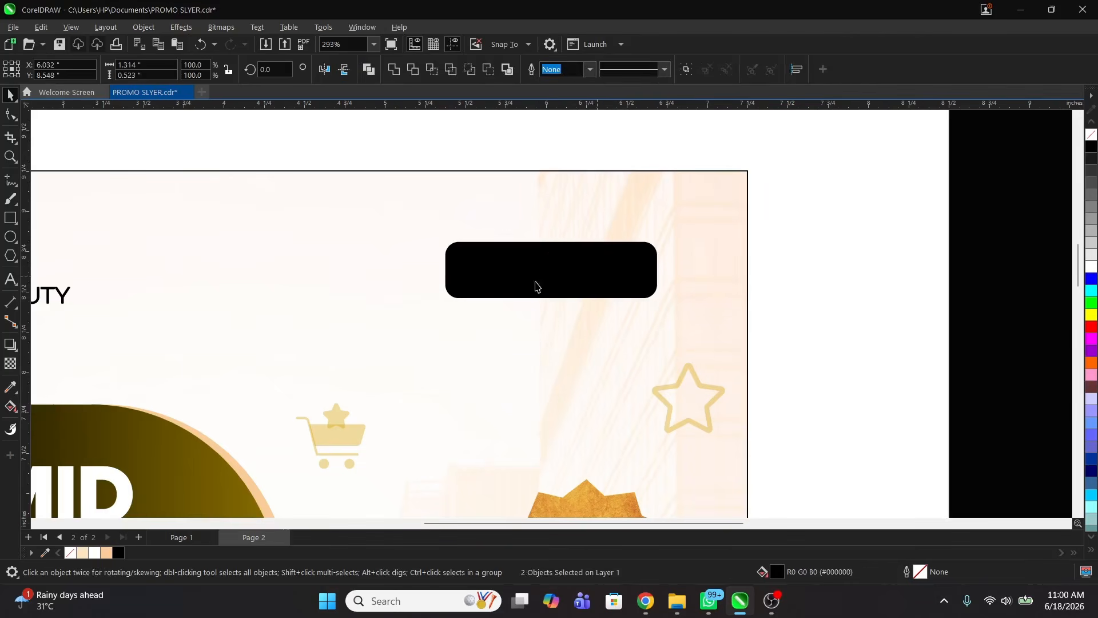
left_click(535, 281)
left_click(94, 553)
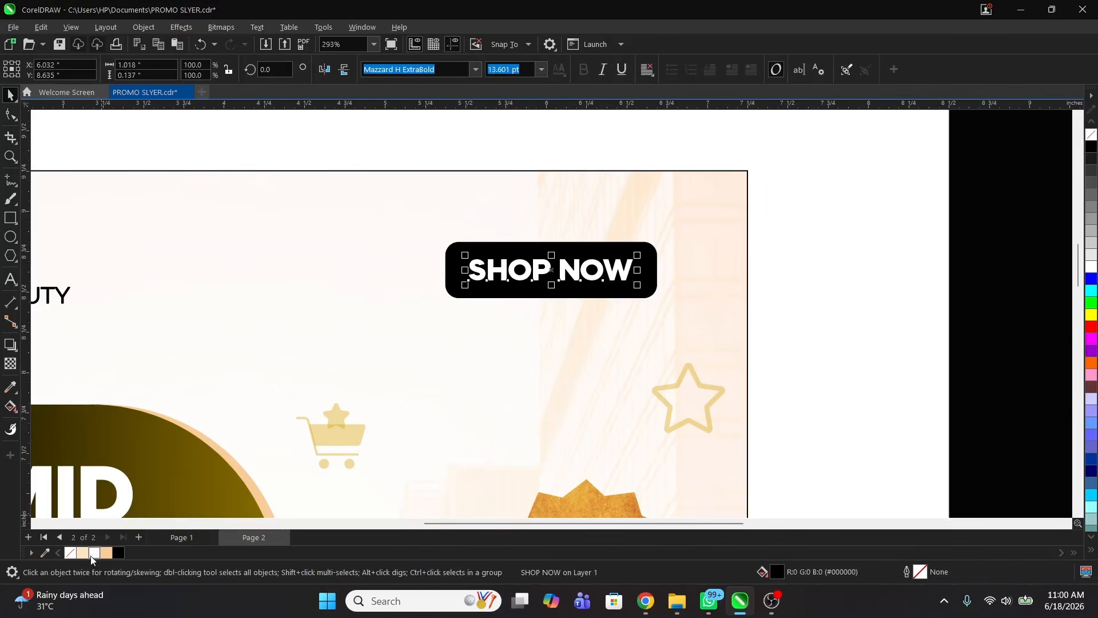
right_click(617, 258)
left_click_drag(404, 198, 628, 332)
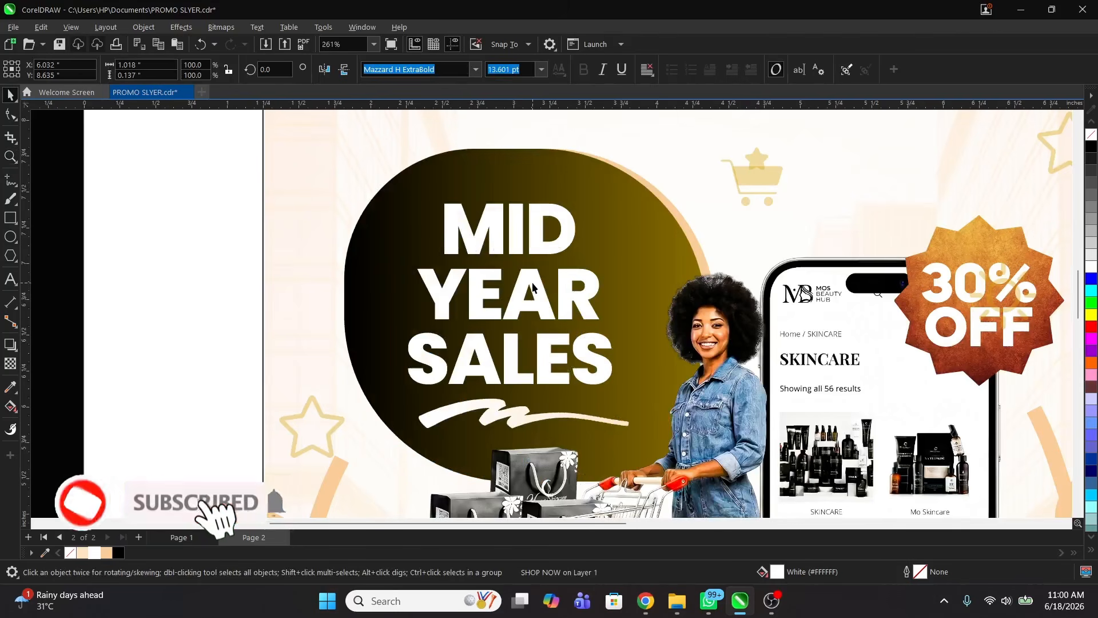
Step: Give MID YEAR SALES a horizontal gradient ending in light peach
left_click(531, 285)
left_click(10, 406)
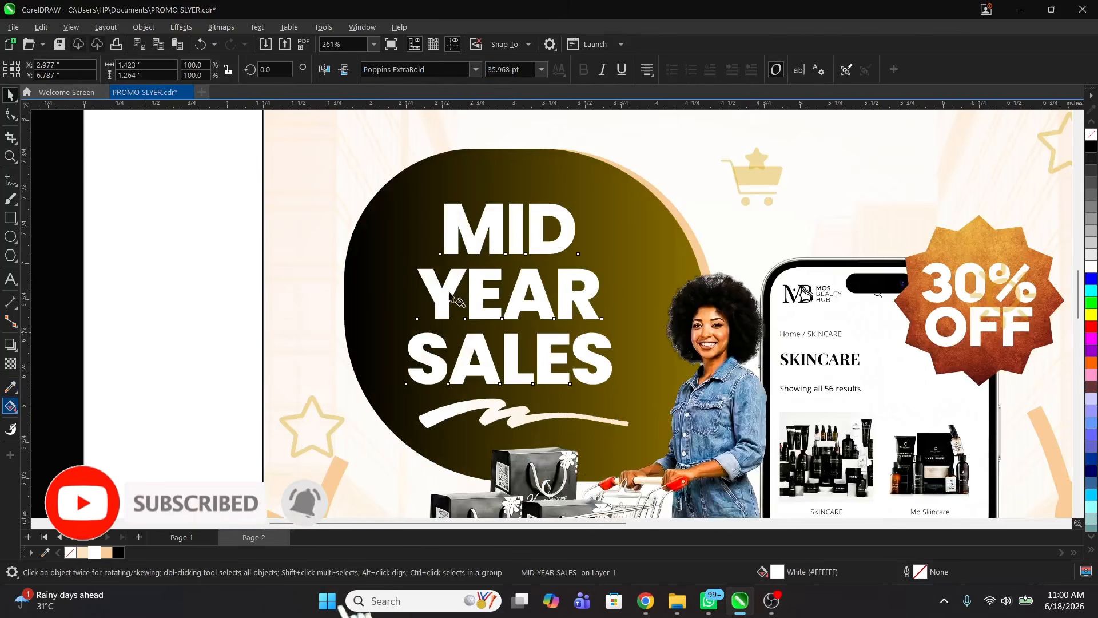
left_click_drag(554, 315, 603, 313)
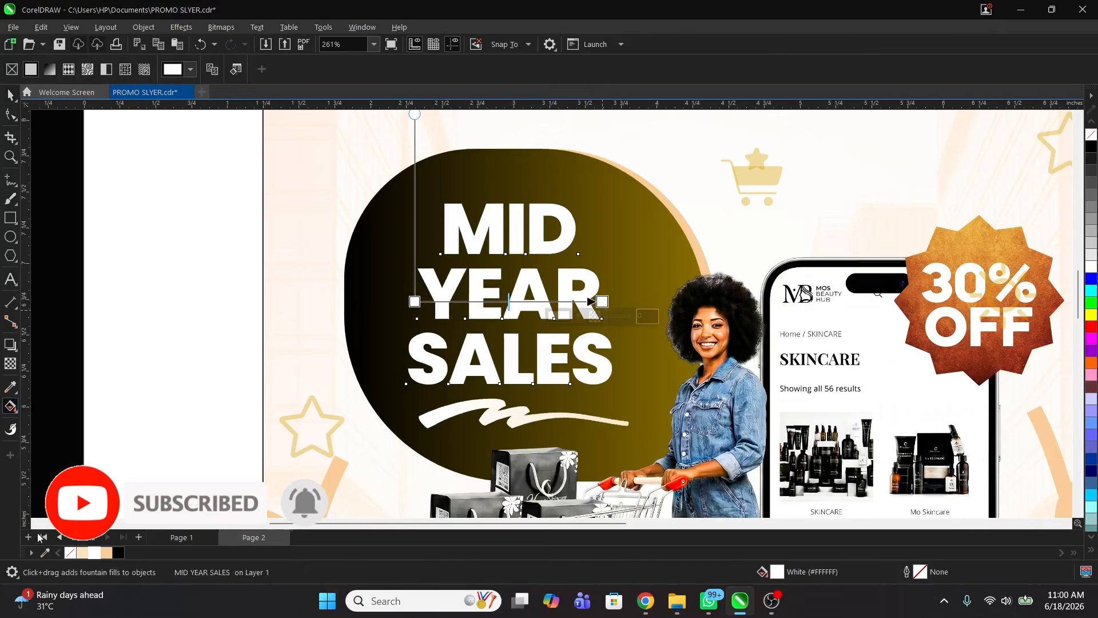
left_click(85, 553)
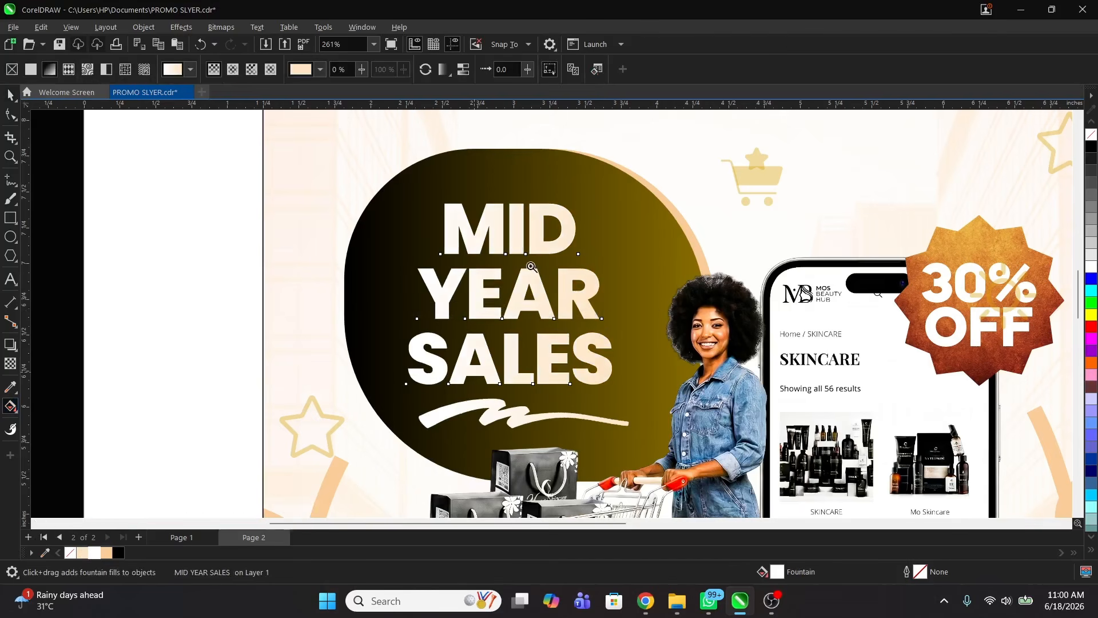
Step: Undo the last change and zoom in to inspect the store-info footer
key("z")
scroll(549, 239, "down", 3)
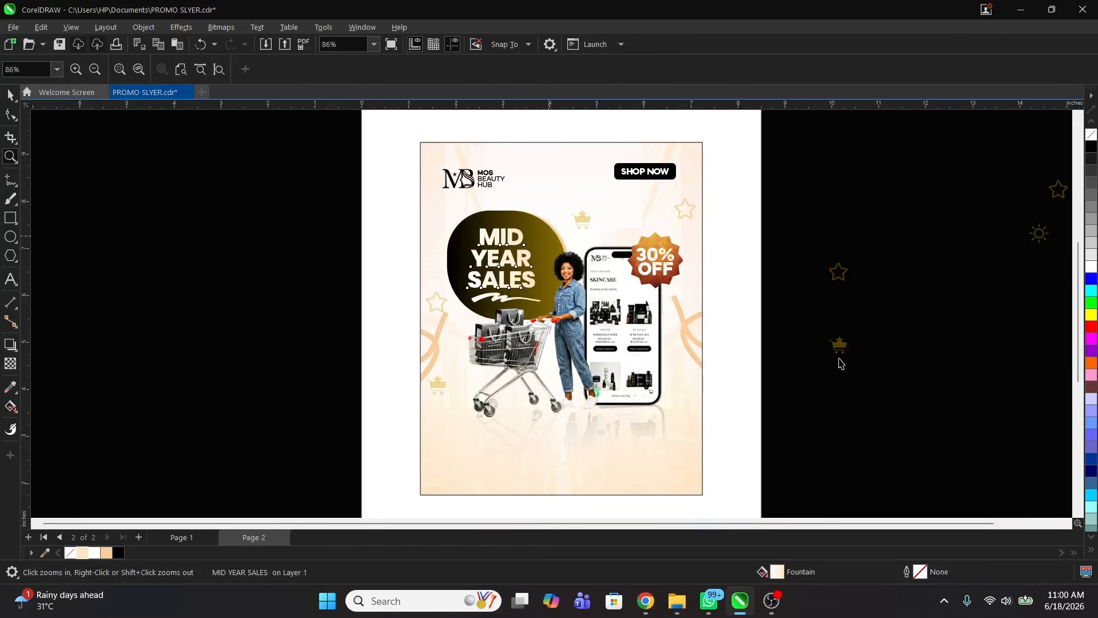
key("space")
key("ctrl+z")
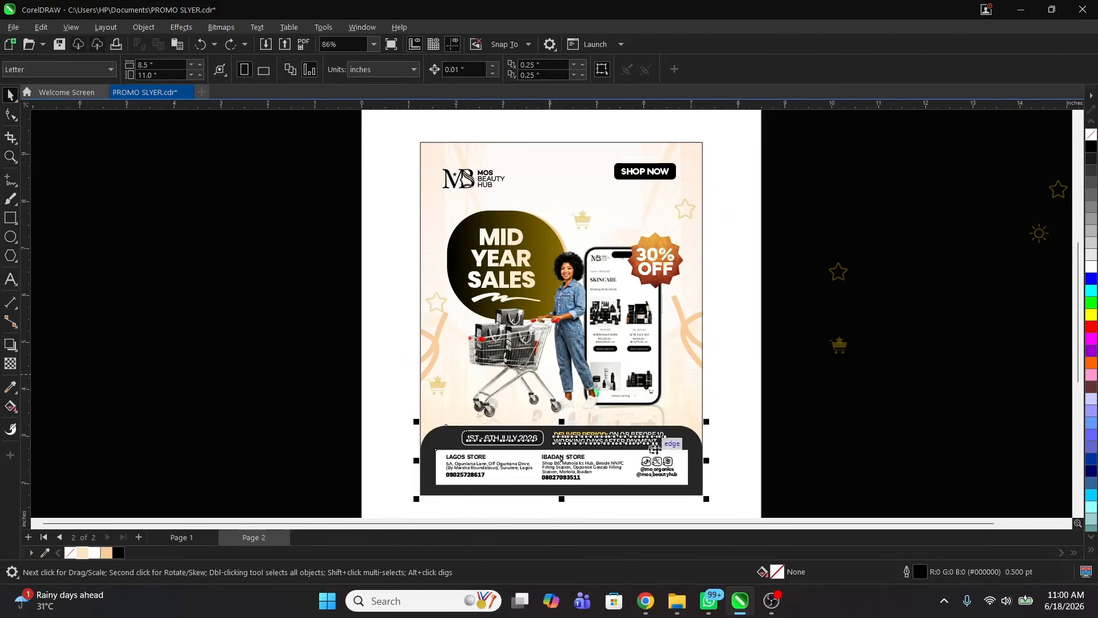
left_click_drag(403, 128, 713, 491)
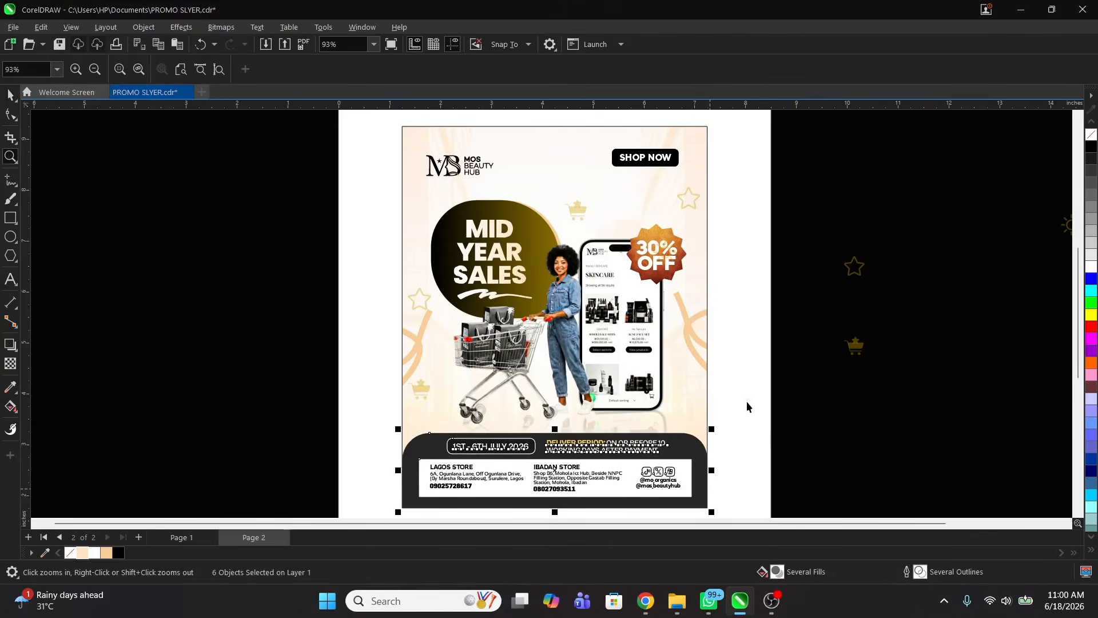
key("space")
left_click_drag(389, 406, 747, 485)
key("space")
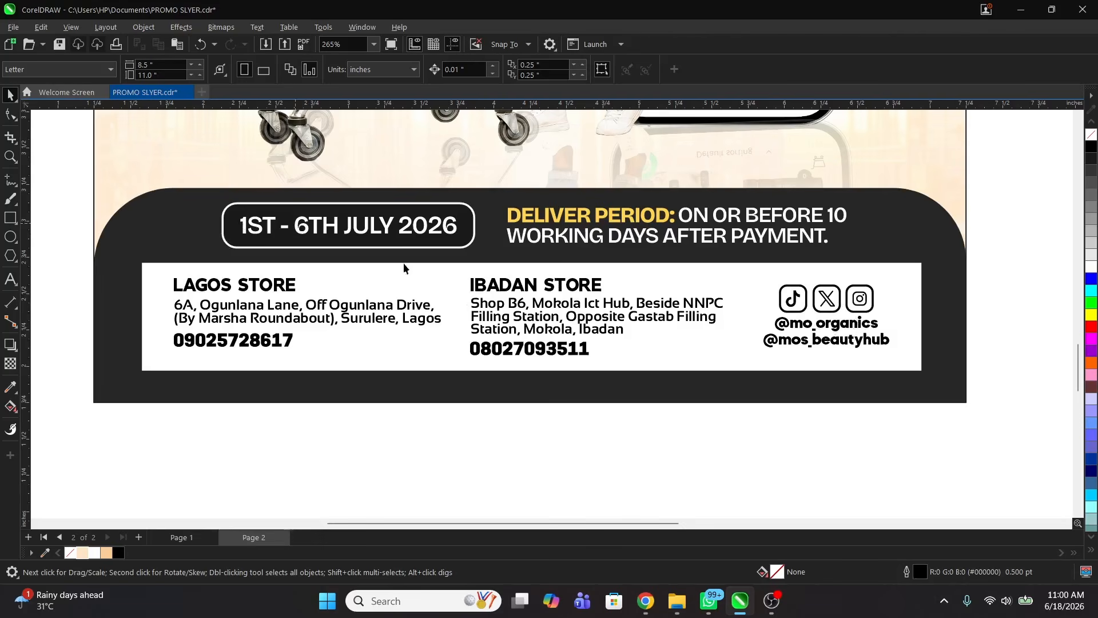
key("z")
right_click(566, 325)
scroll(566, 325, "down", 1)
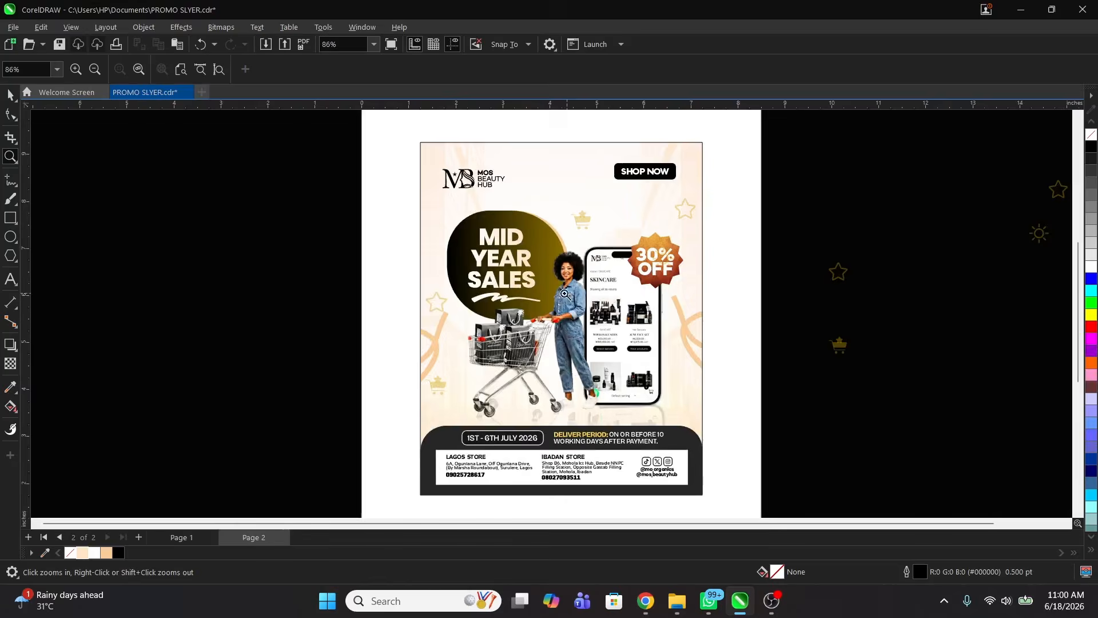
left_click_drag(410, 135, 730, 478)
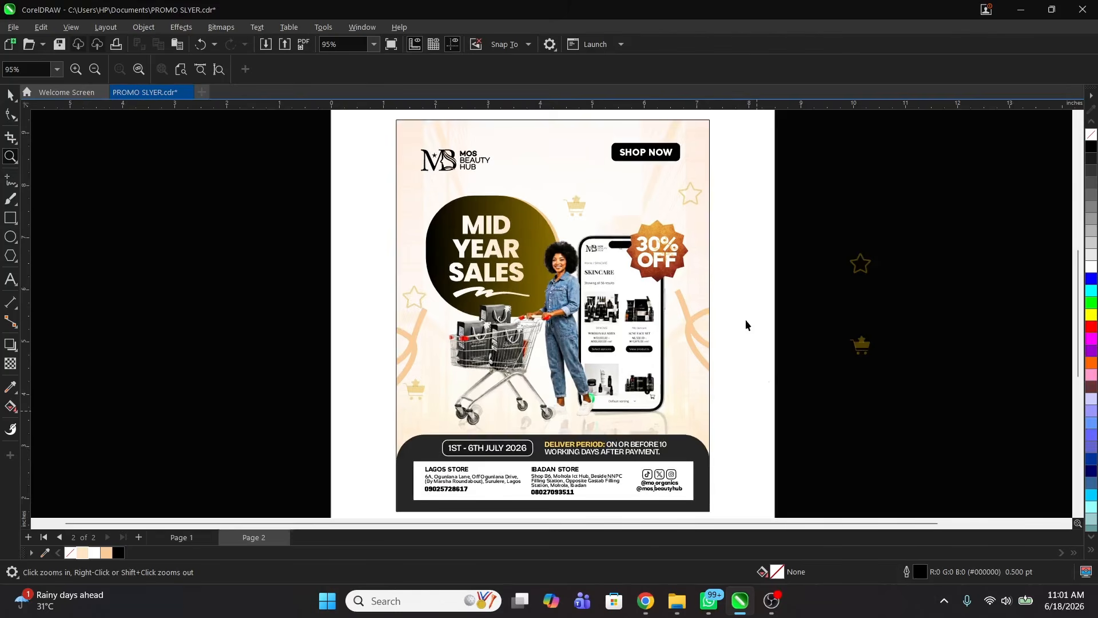
key("space")
key("space")
left_click_drag(389, 122, 724, 507)
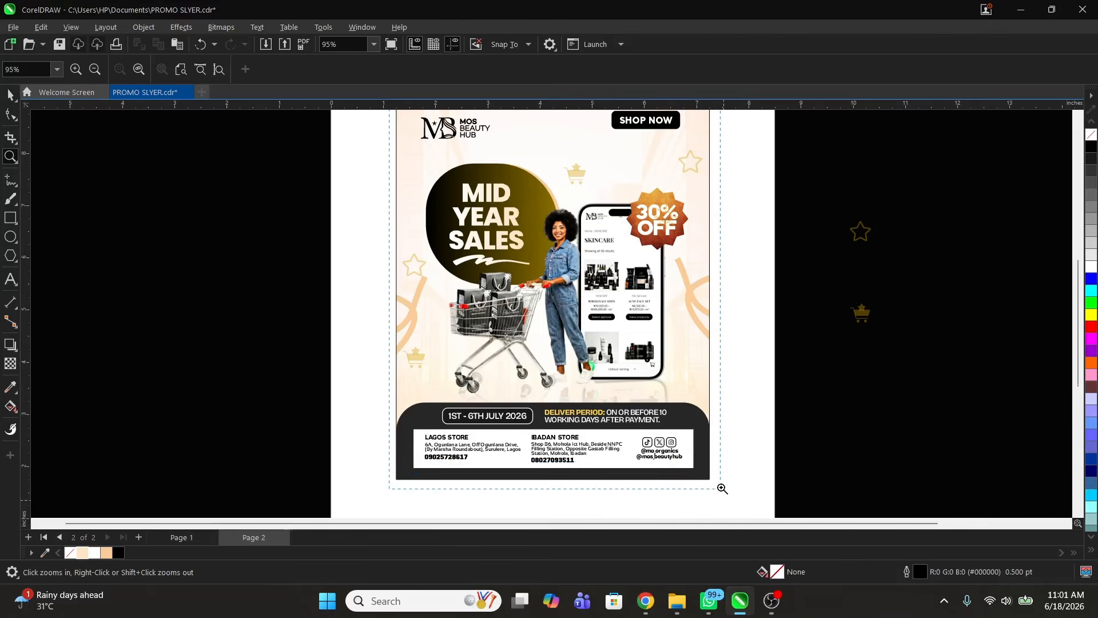
key("space")
scroll(736, 262, "up", 1)
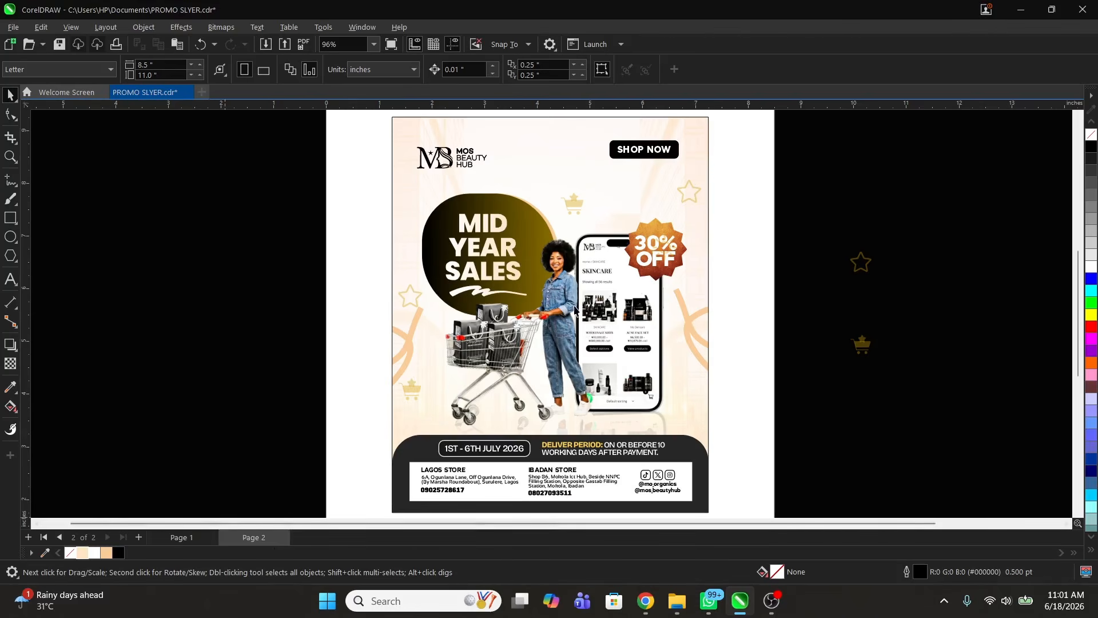
key("Page_Up")
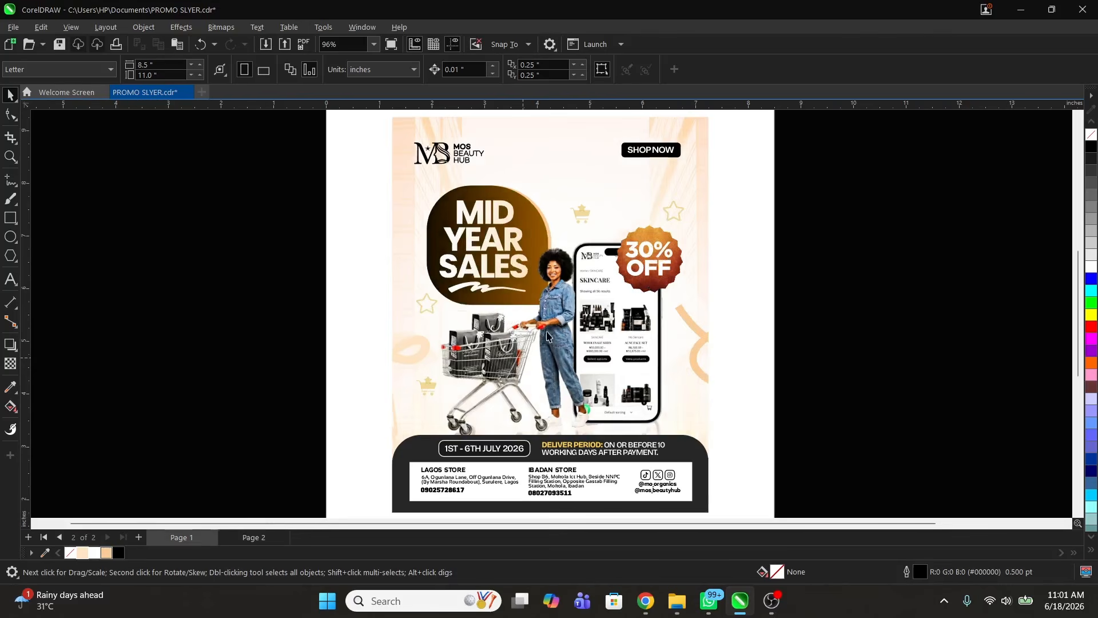
left_click(632, 312)
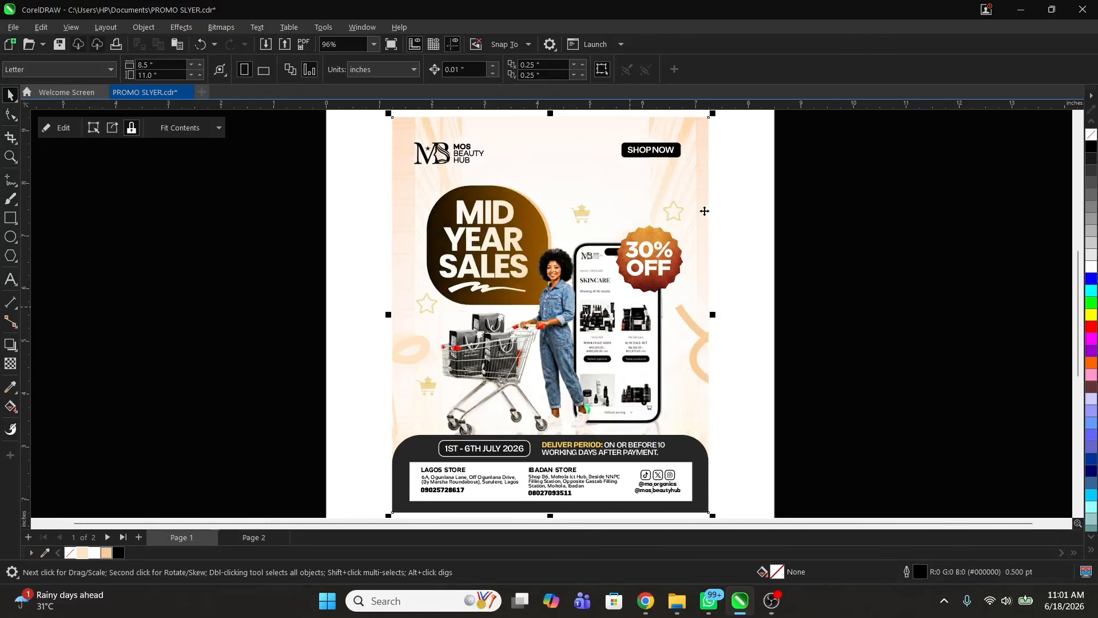
key("Escape")
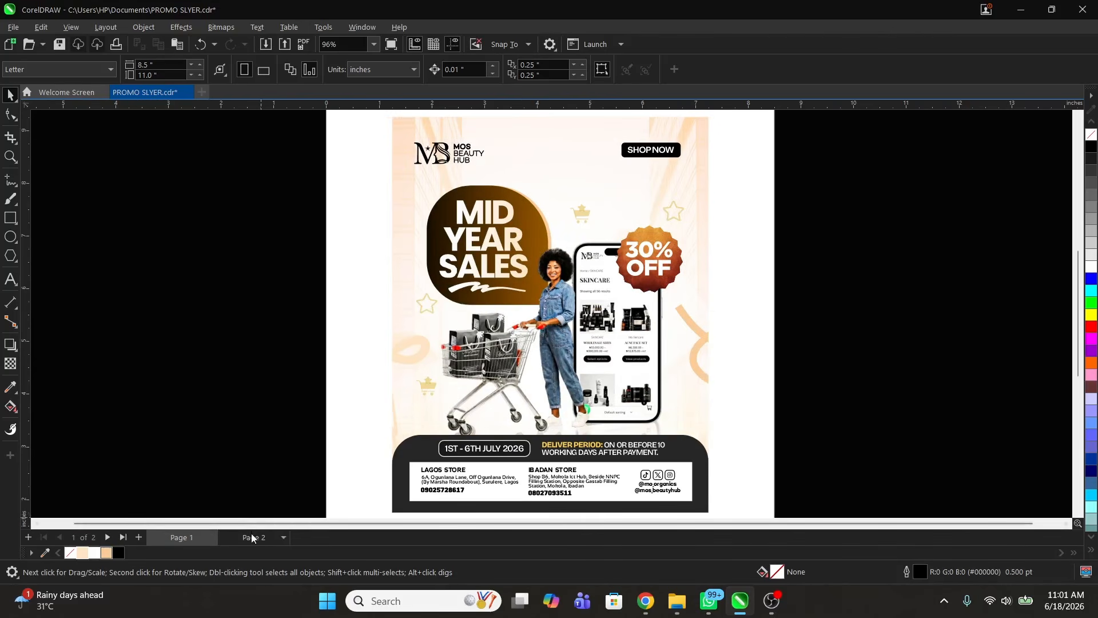
left_click(254, 538)
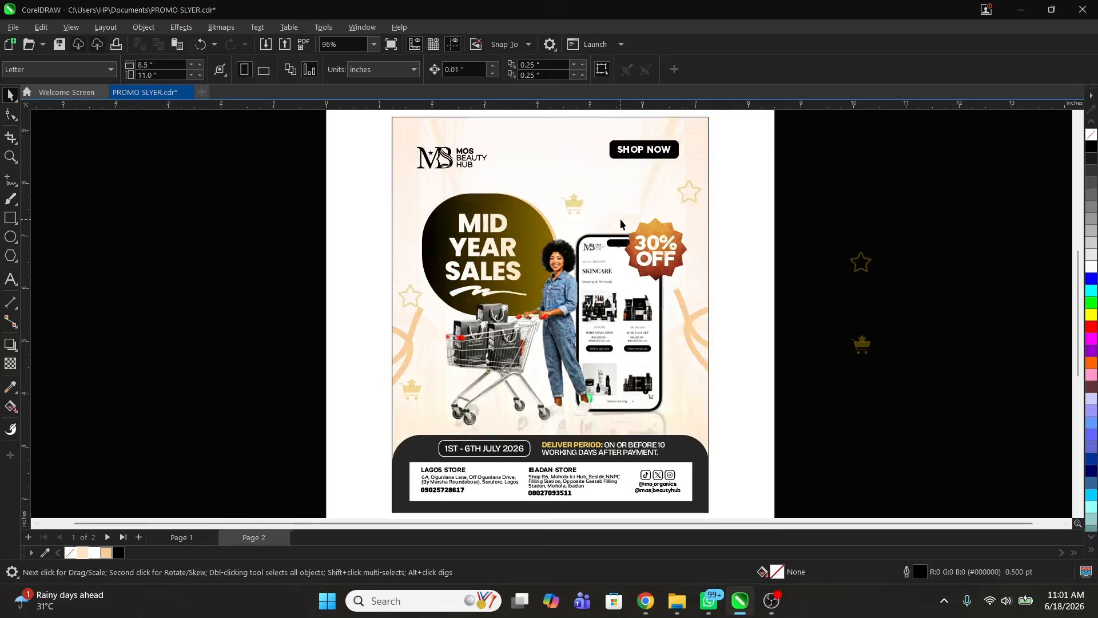
left_click(188, 541)
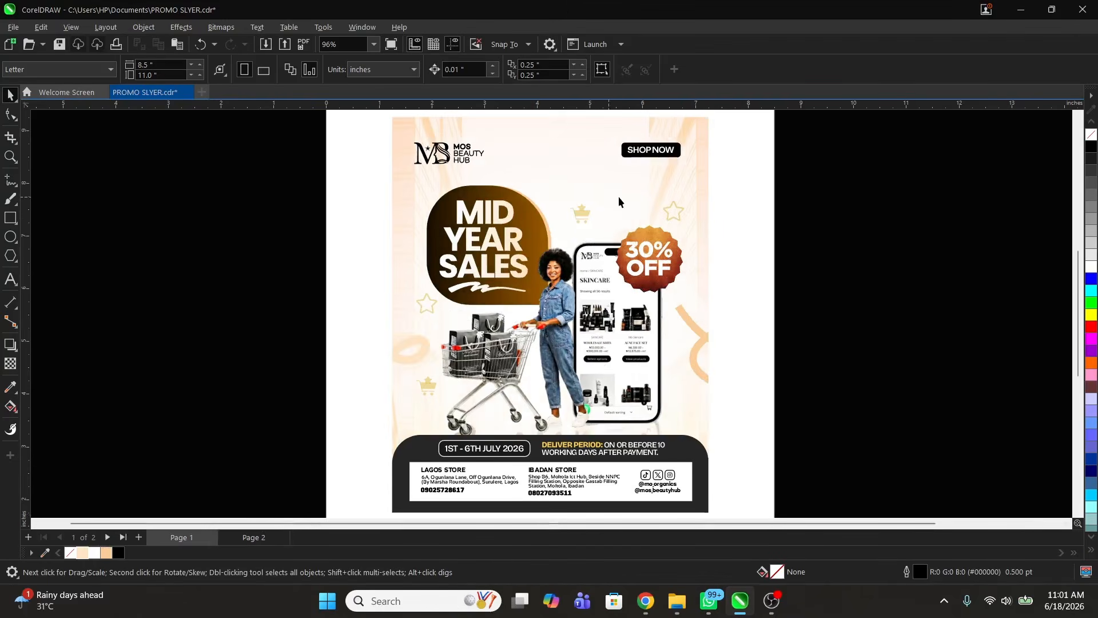
left_click(247, 536)
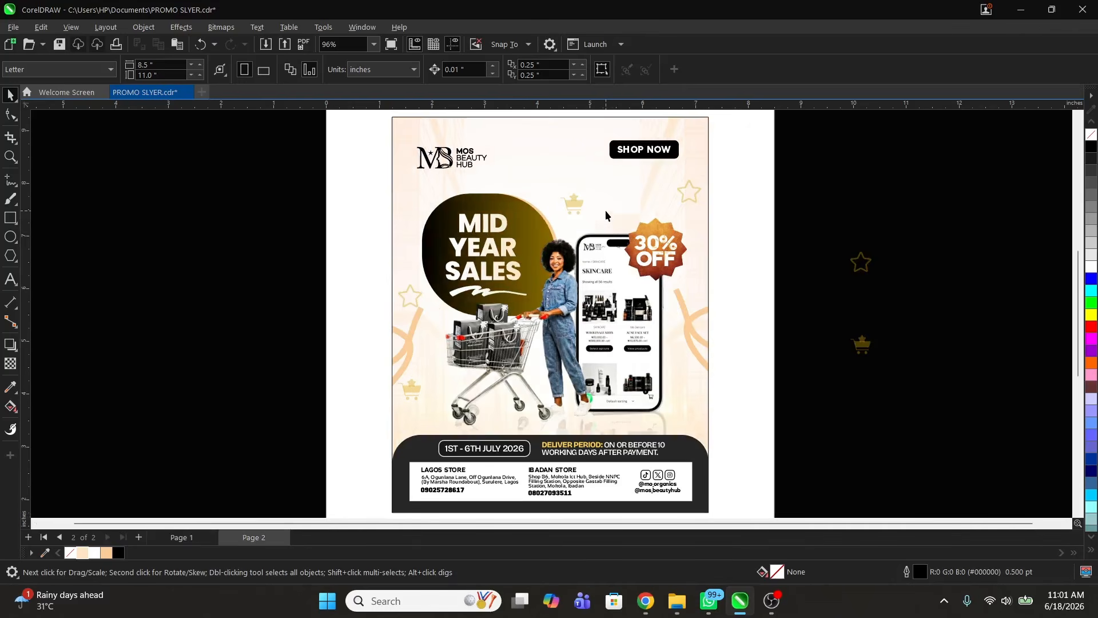